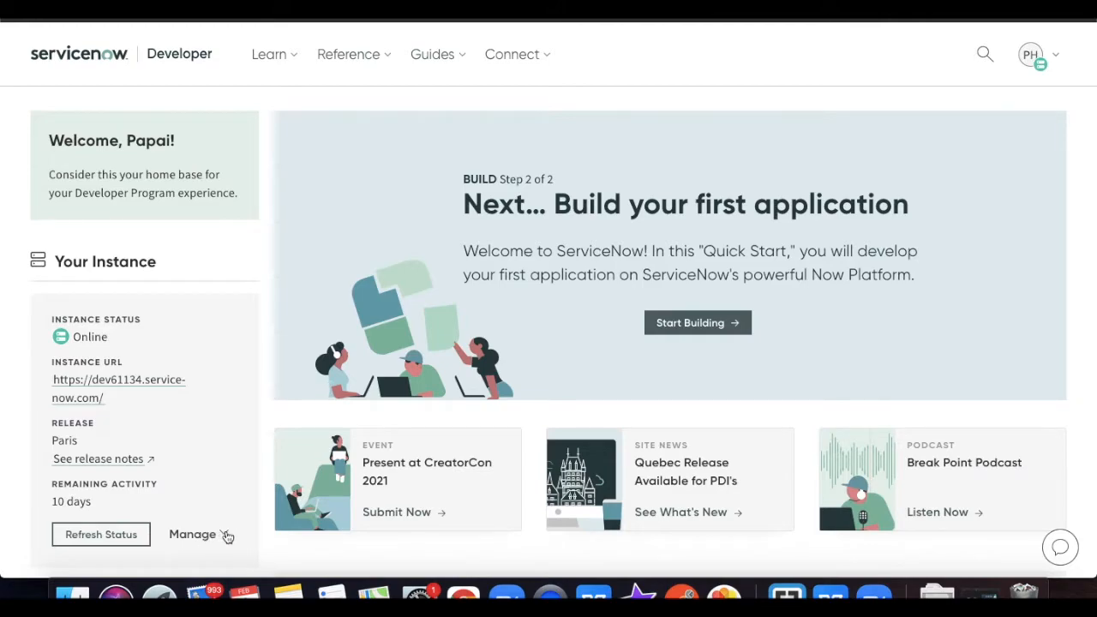
# Look up the IntegrationHub plugins available for activation on the developer instance by filtering for "integrationhub", and leave the plugin list.
pyautogui.click(225, 537)
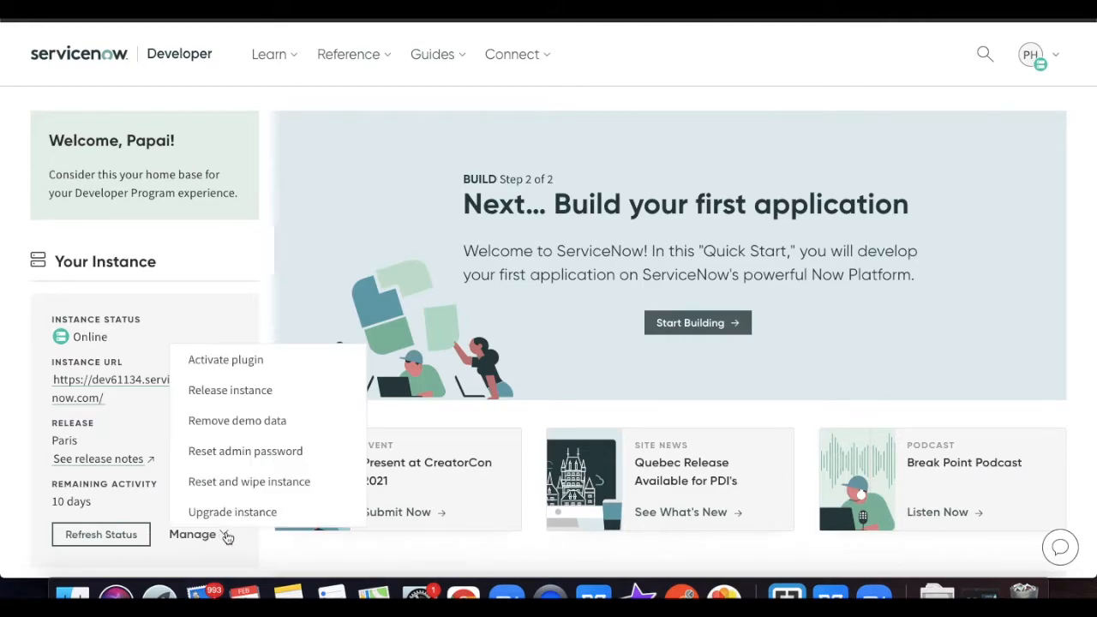
pyautogui.click(230, 361)
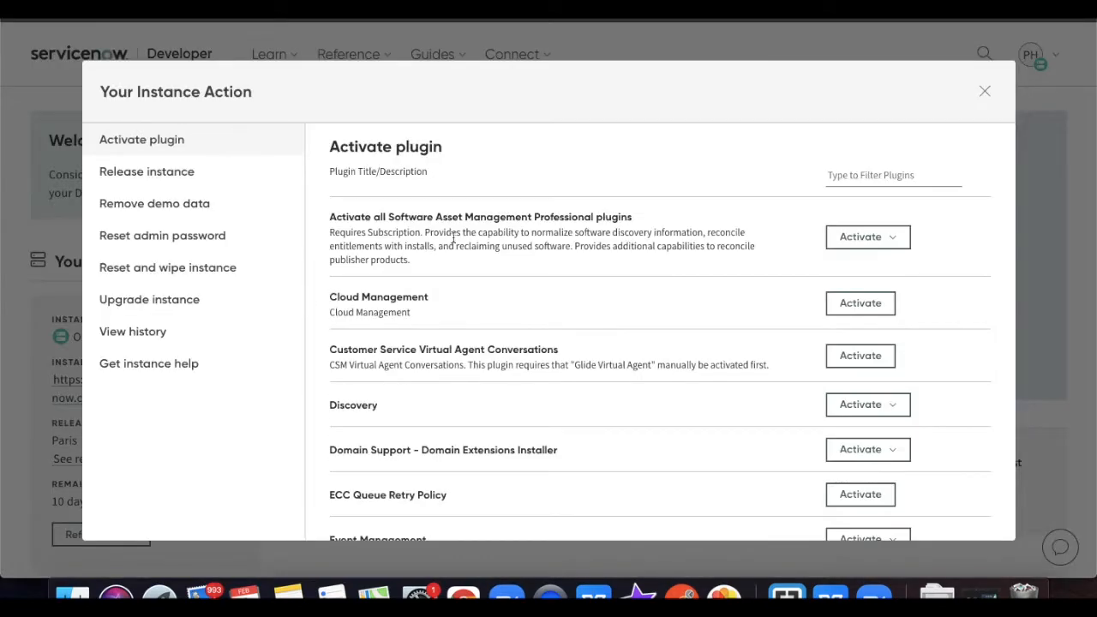
pyautogui.write('in')
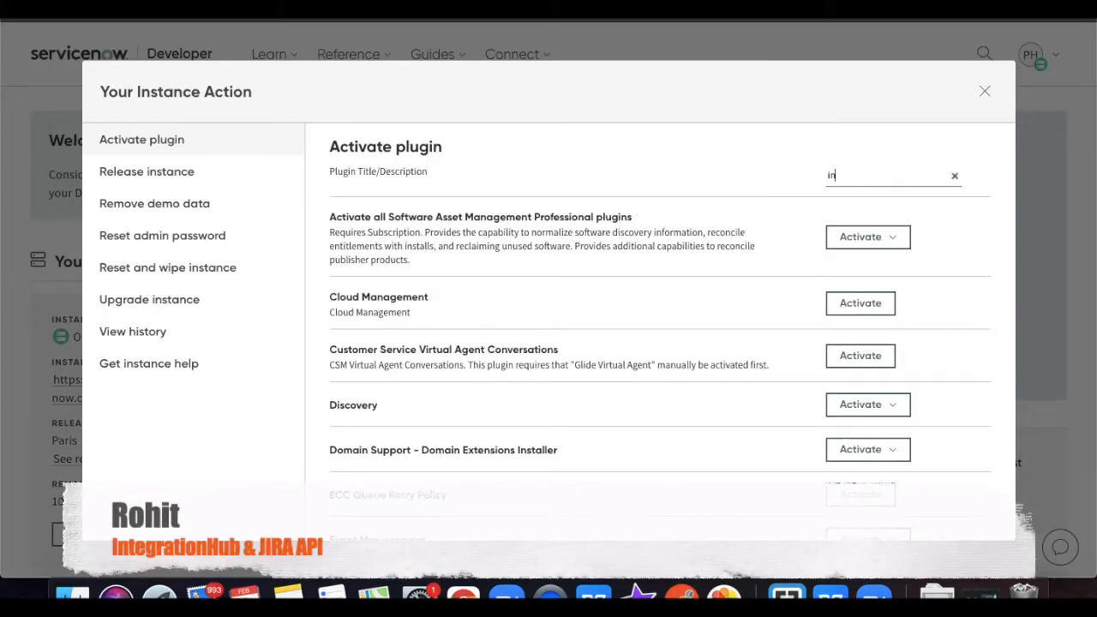
pyautogui.write('tegrationhub')
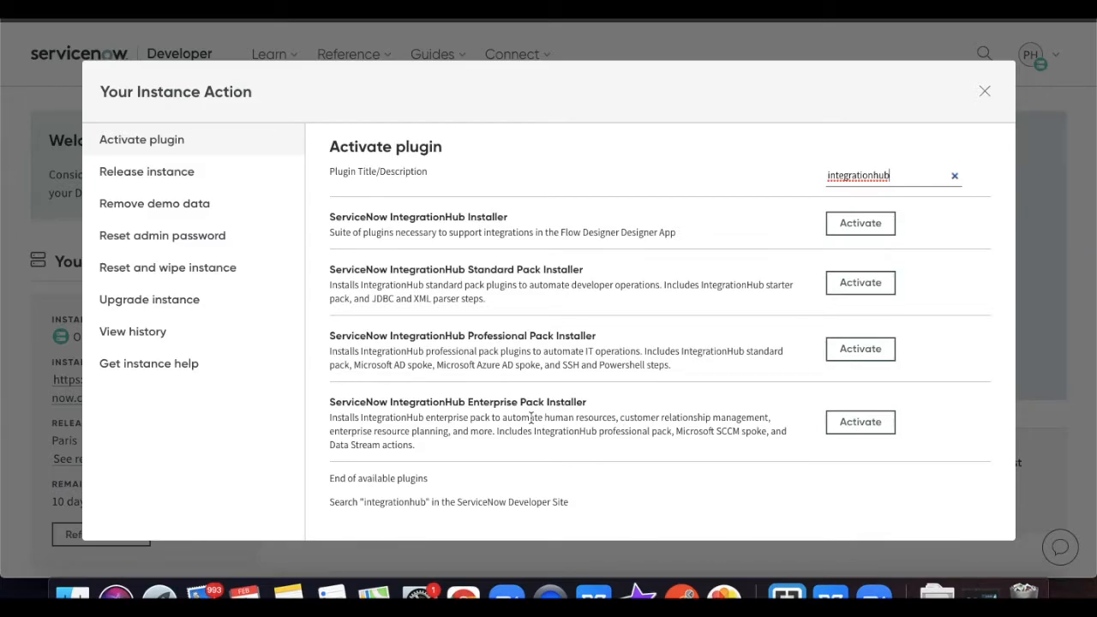
pyautogui.click(985, 91)
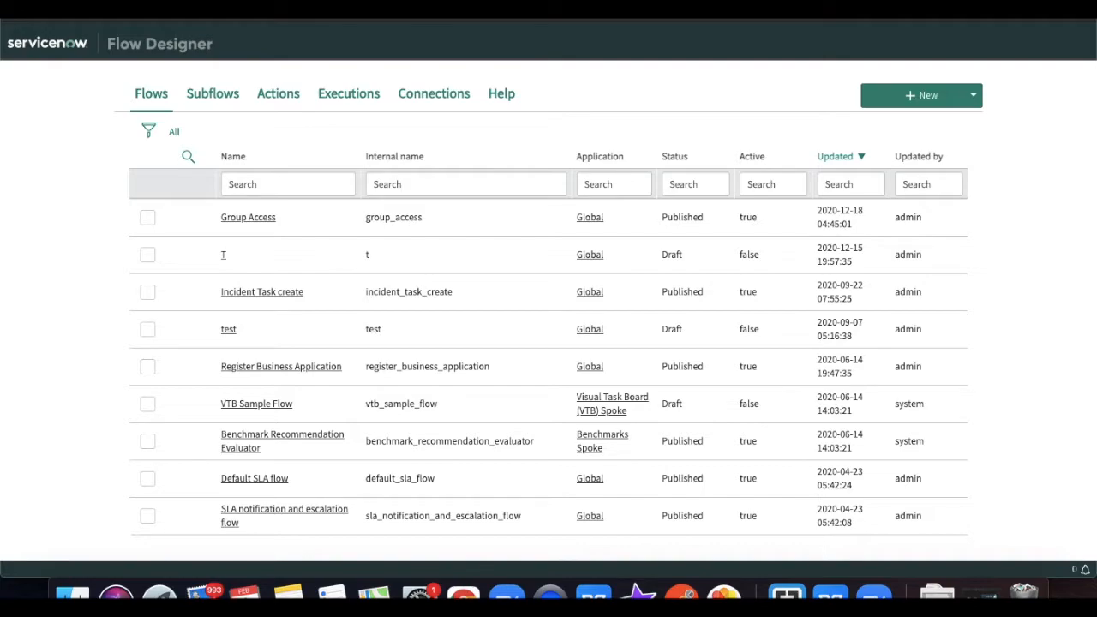
# Open the test flow in Flow Designer and browse the installed and not-installed spokes offered for a new action.
pyautogui.click(228, 331)
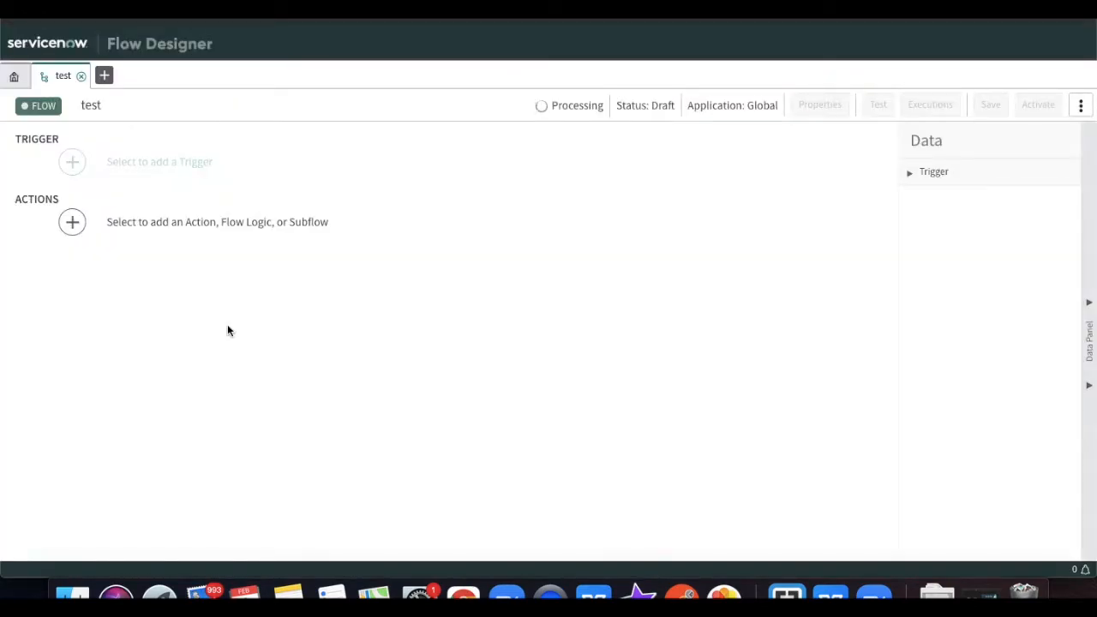
pyautogui.click(73, 222)
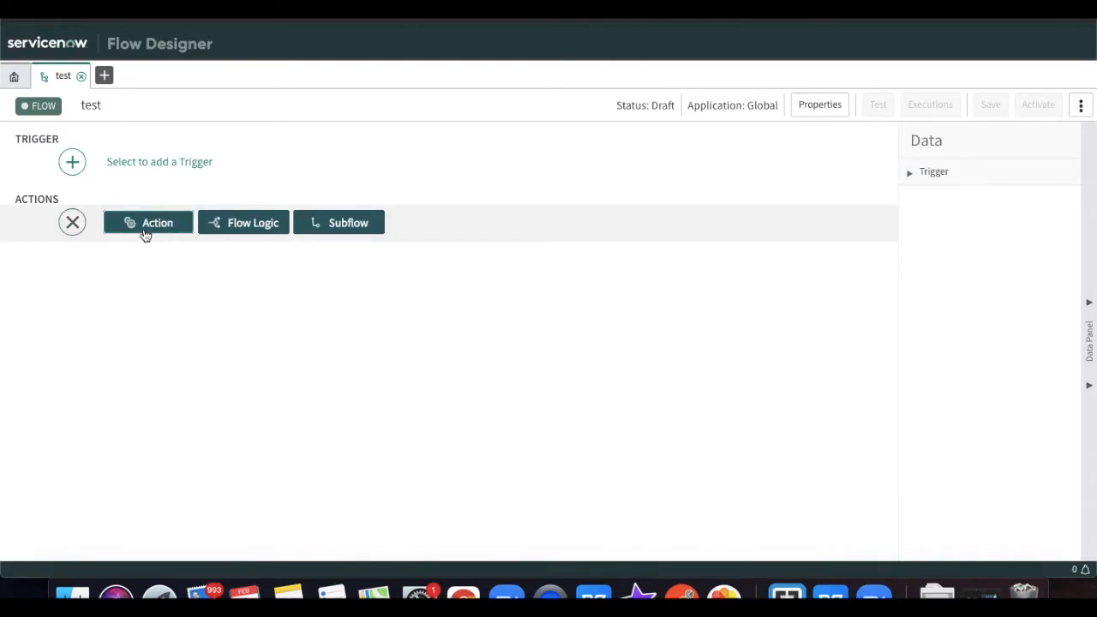
pyautogui.click(146, 233)
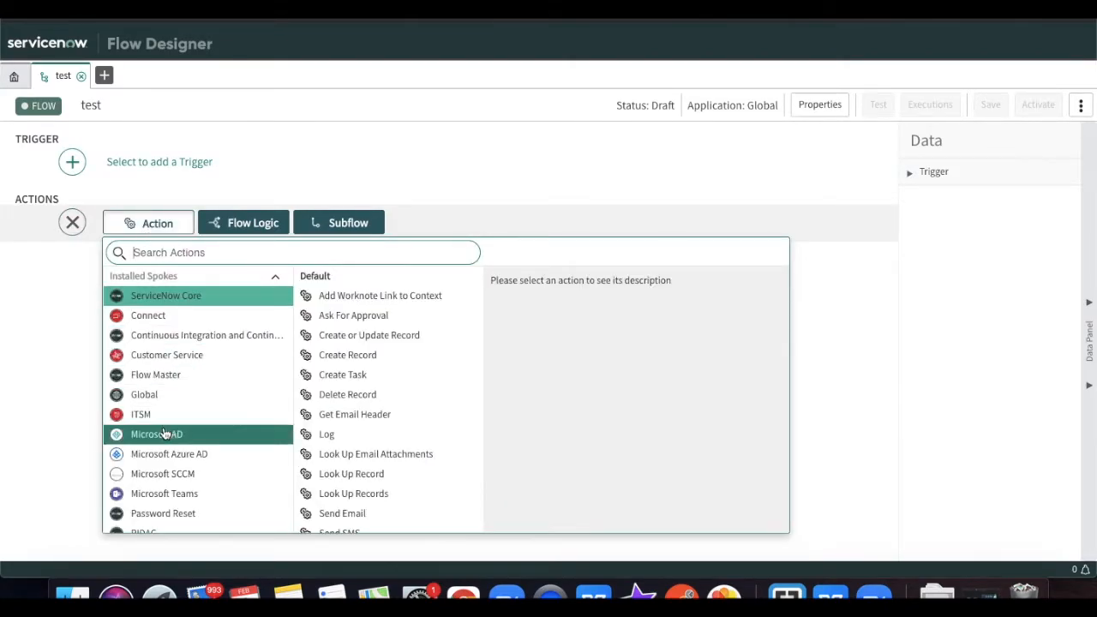
pyautogui.scroll(-10, 166, 434)
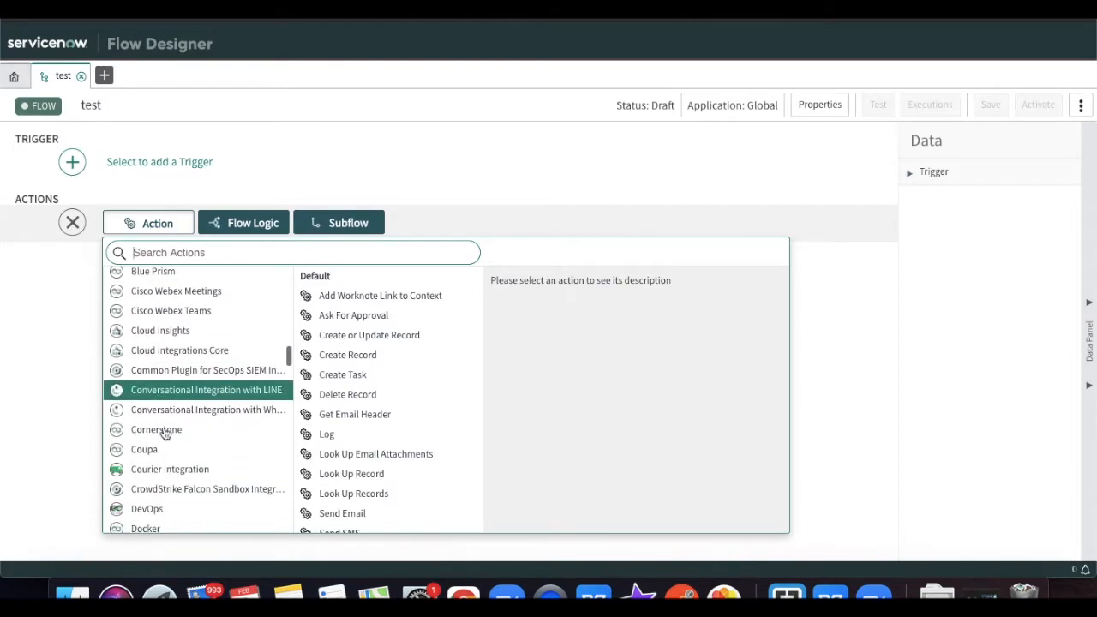
pyautogui.scroll(1, 172, 399)
pyautogui.scroll(15, 172, 399)
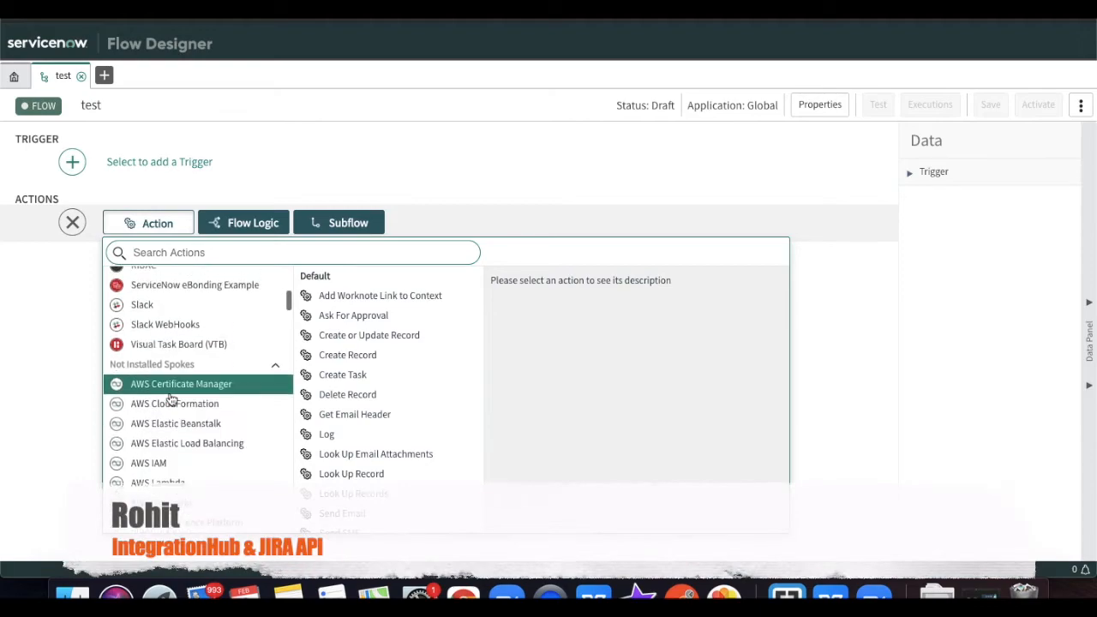
# Examine the Slack, Microsoft Teams and Microsoft Teams Graph spokes and their actions, and close the action picker.
pyautogui.click(148, 312)
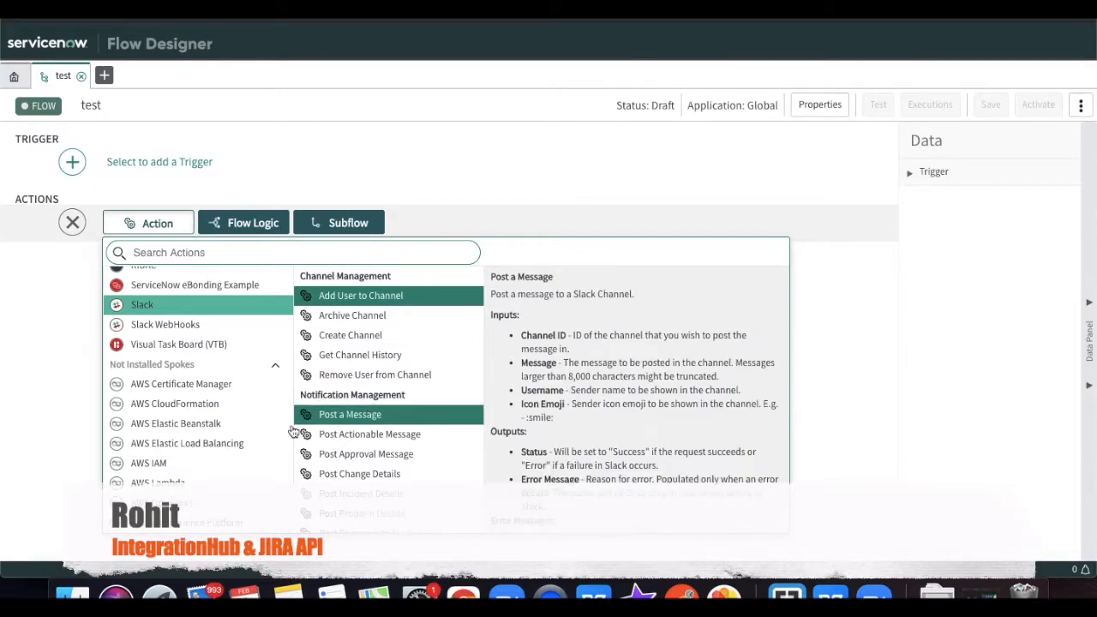
pyautogui.scroll(2, 175, 421)
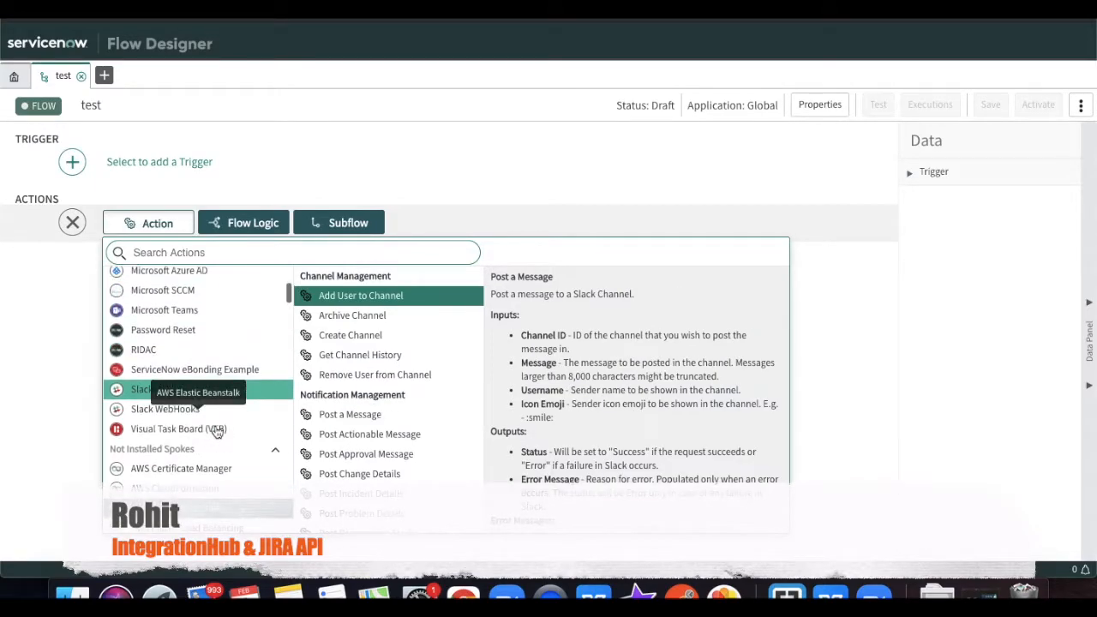
pyautogui.click(202, 316)
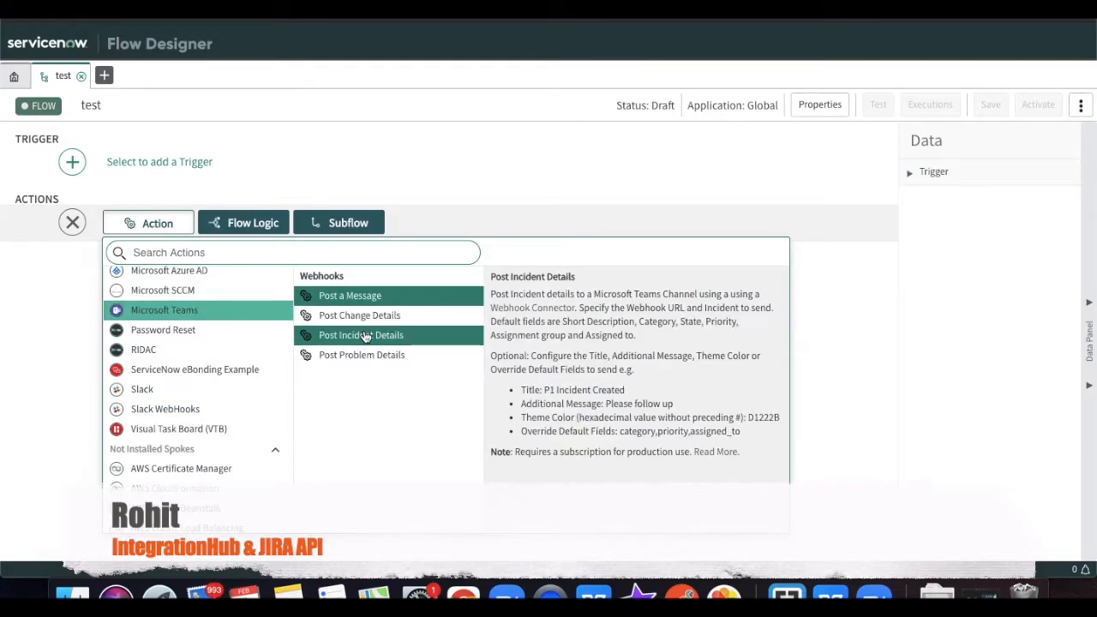
pyautogui.scroll(-10, 171, 411)
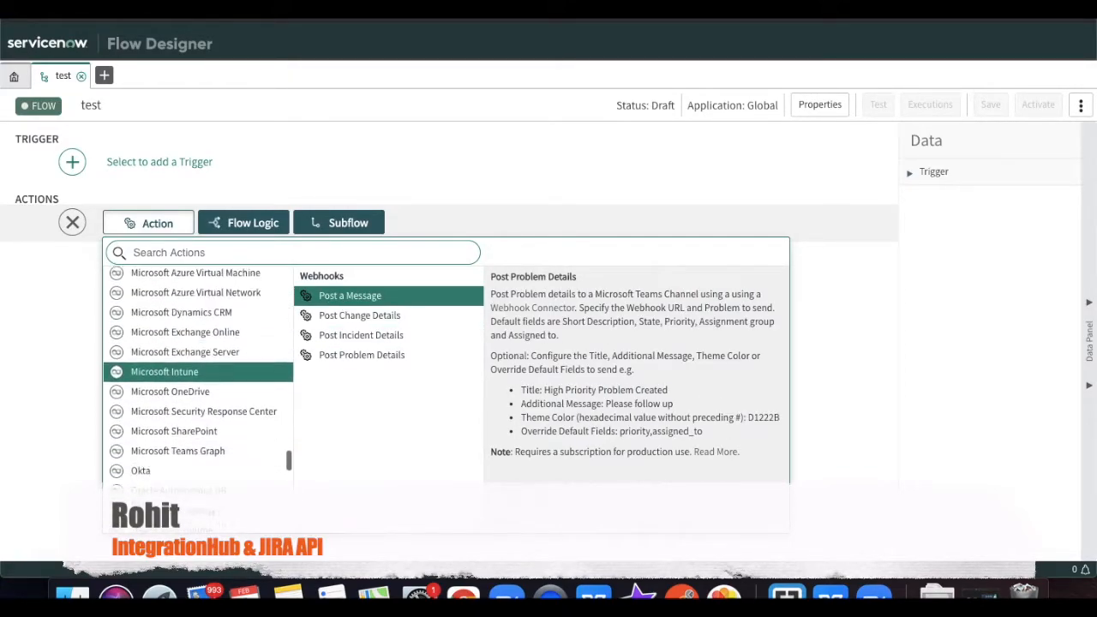
pyautogui.click(168, 451)
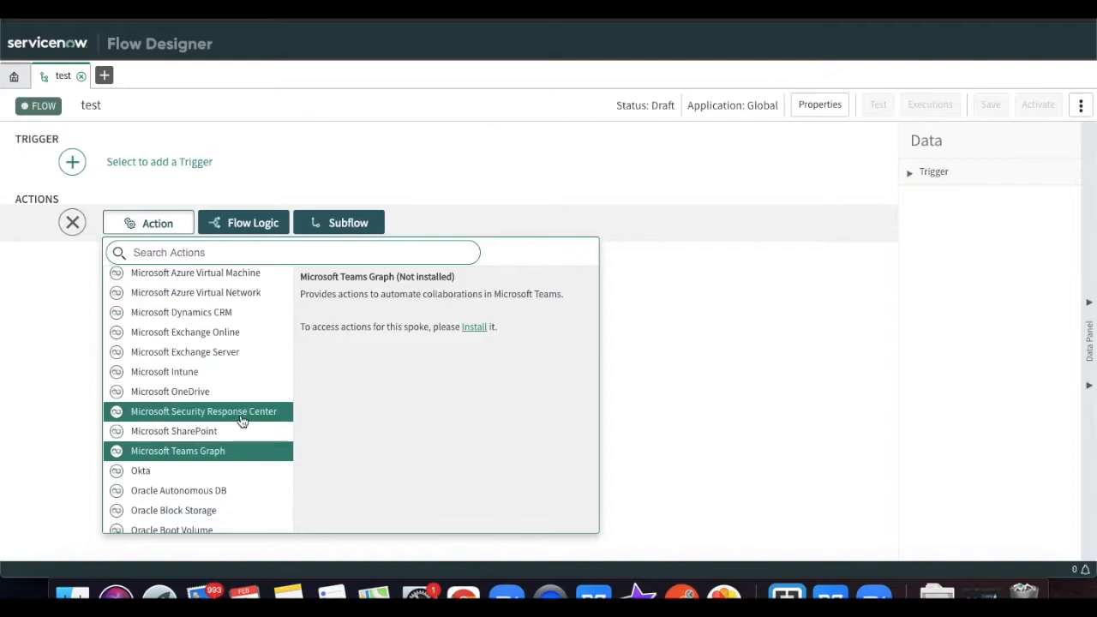
pyautogui.scroll(6, 243, 420)
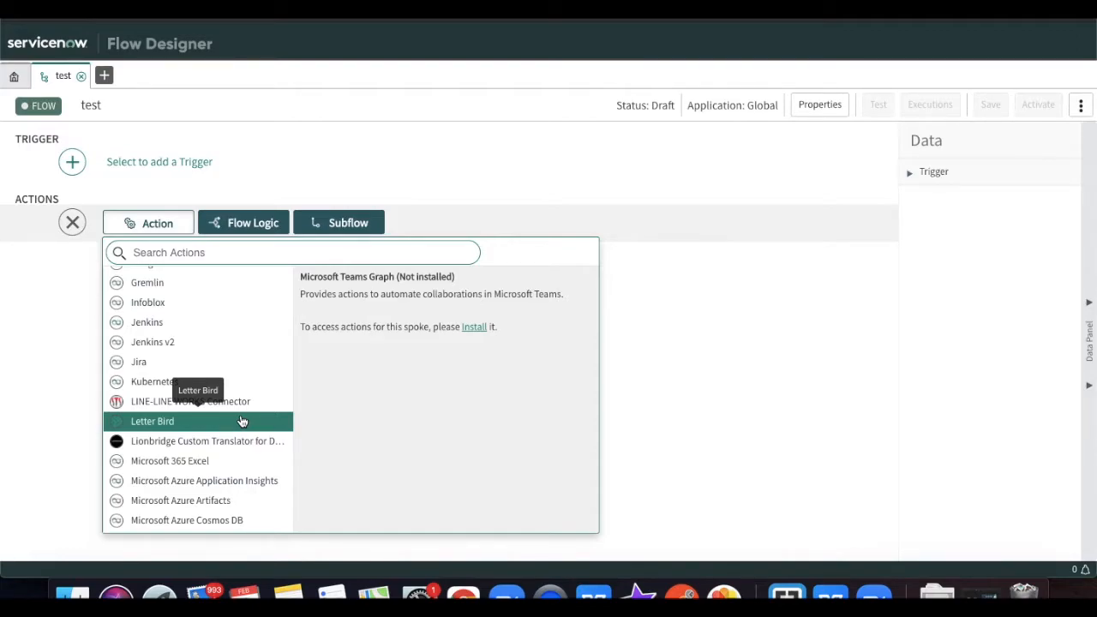
pyautogui.click(74, 382)
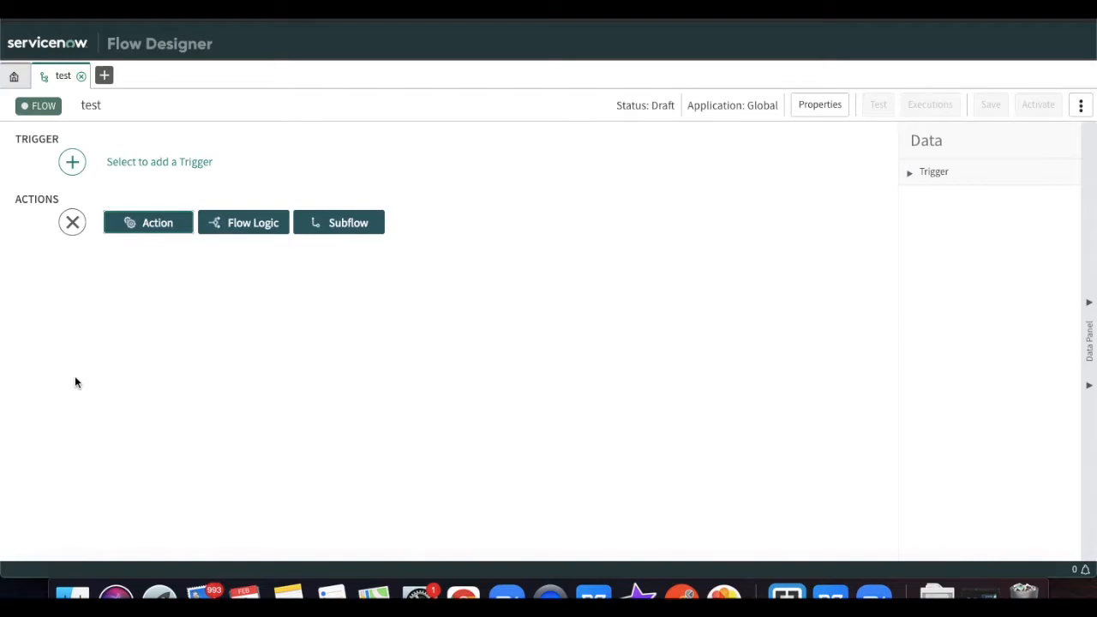
# Switch to the Jira Incident record in ServiceNow to view its short description, and check the Jira site.
pyautogui.click(525, 8)
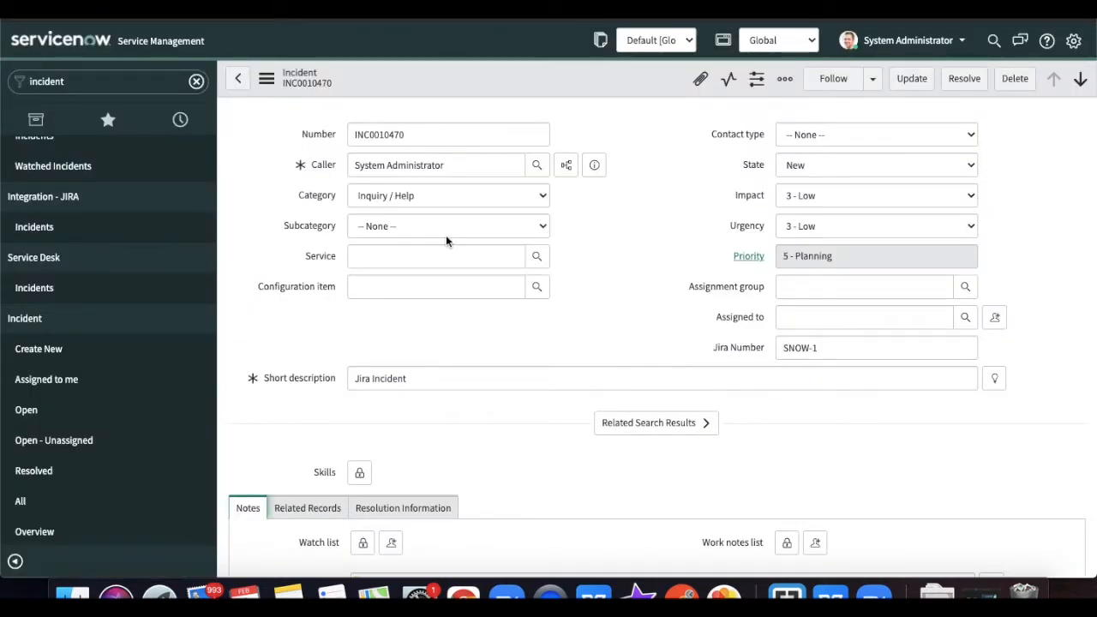
pyautogui.click(505, 380)
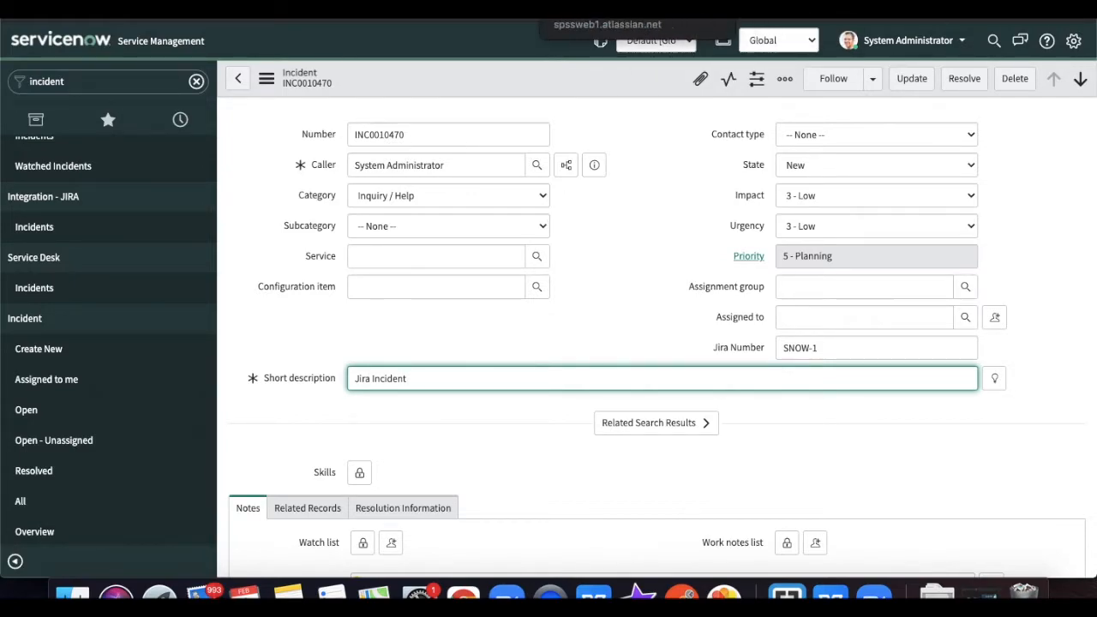
pyautogui.click(665, 9)
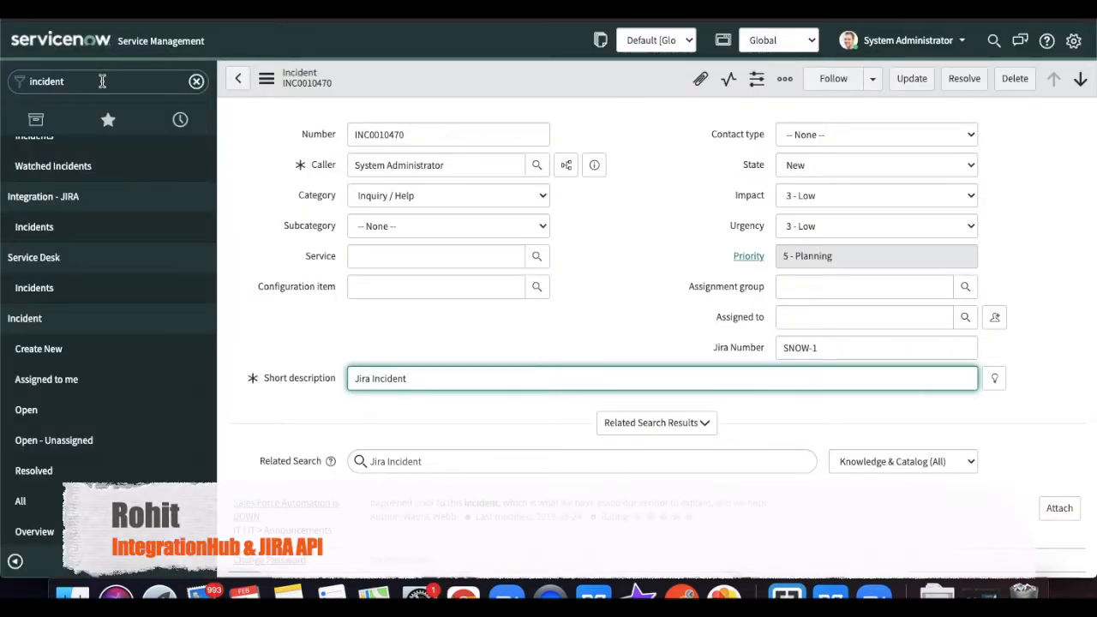
# Filter the ServiceNow application navigator by "integrationhub" and look through the IntegrationHub modules.
pyautogui.click(101, 81)
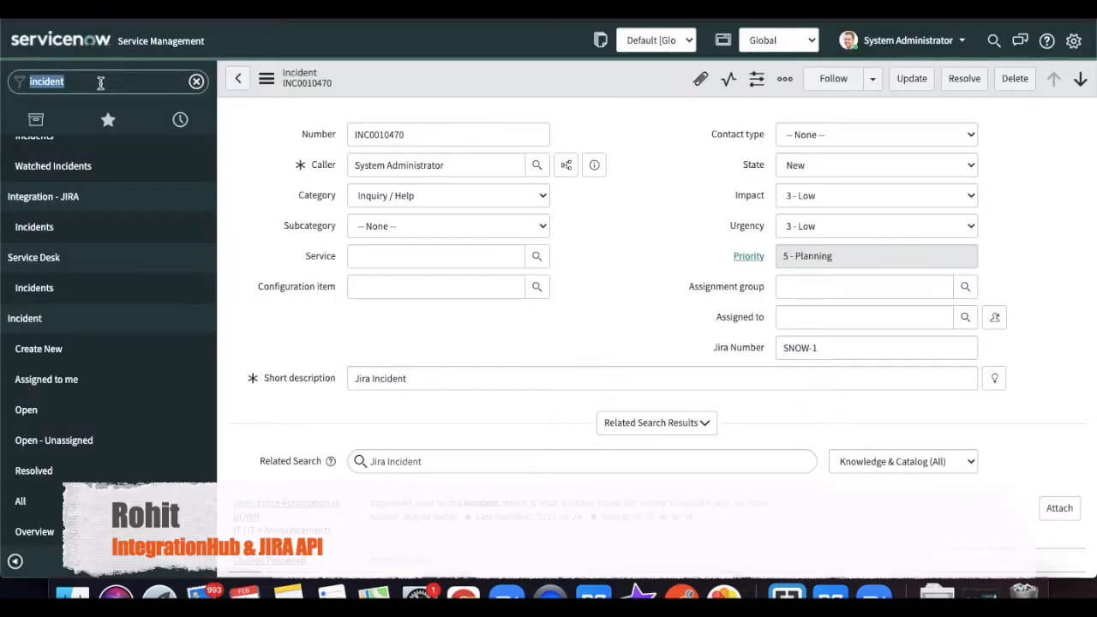
pyautogui.write('int')
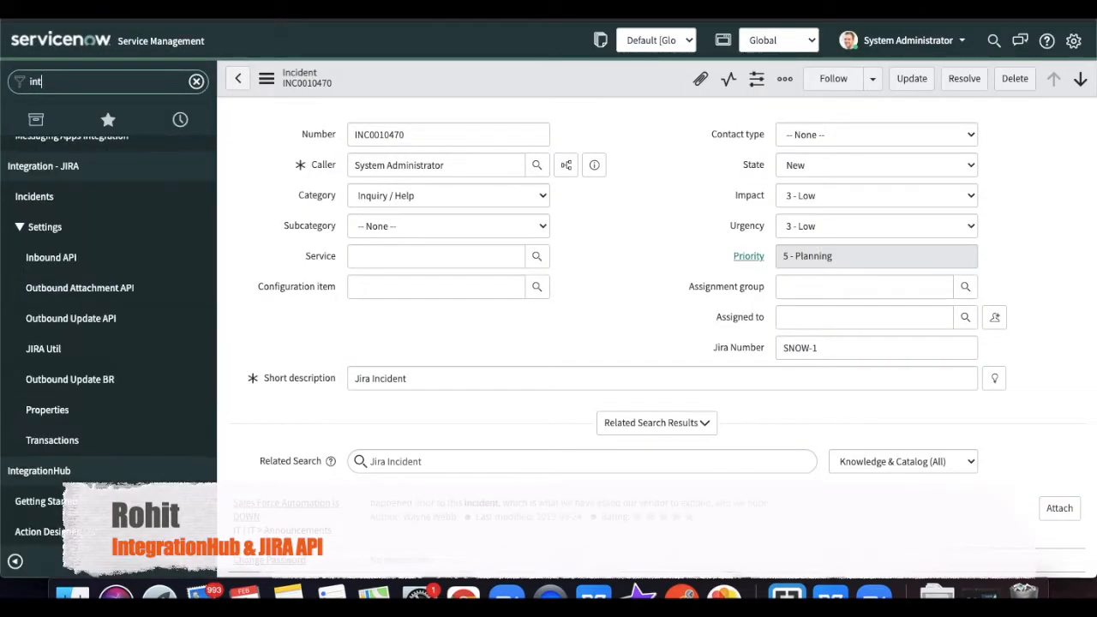
pyautogui.write('rug')
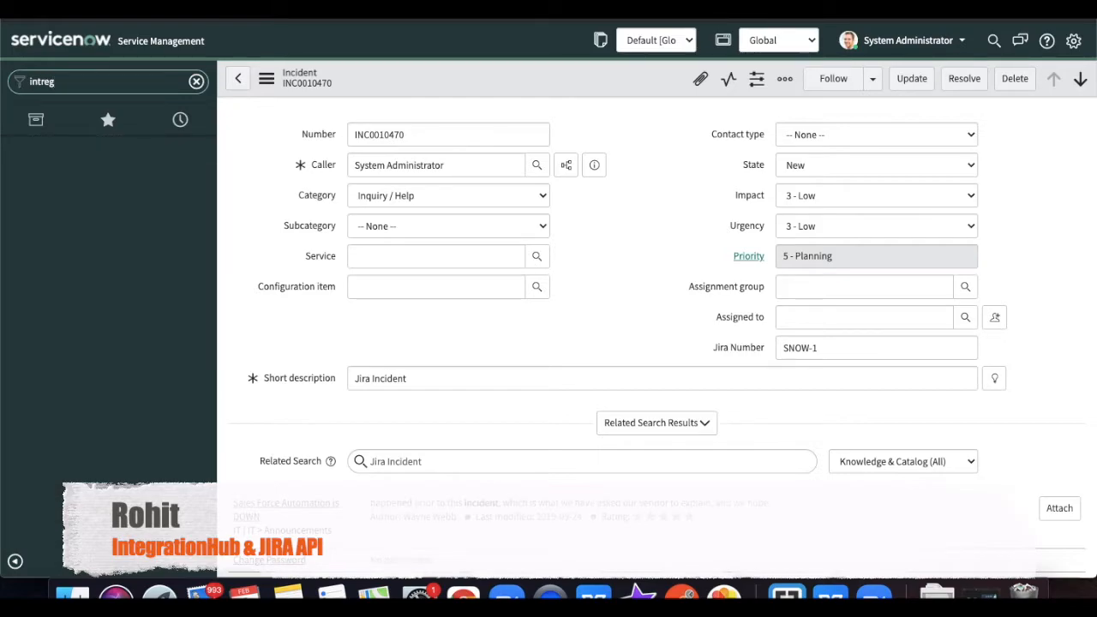
pyautogui.press('BackSpace')
pyautogui.press('BackSpace')
pyautogui.press('BackSpace')
pyautogui.write('e')
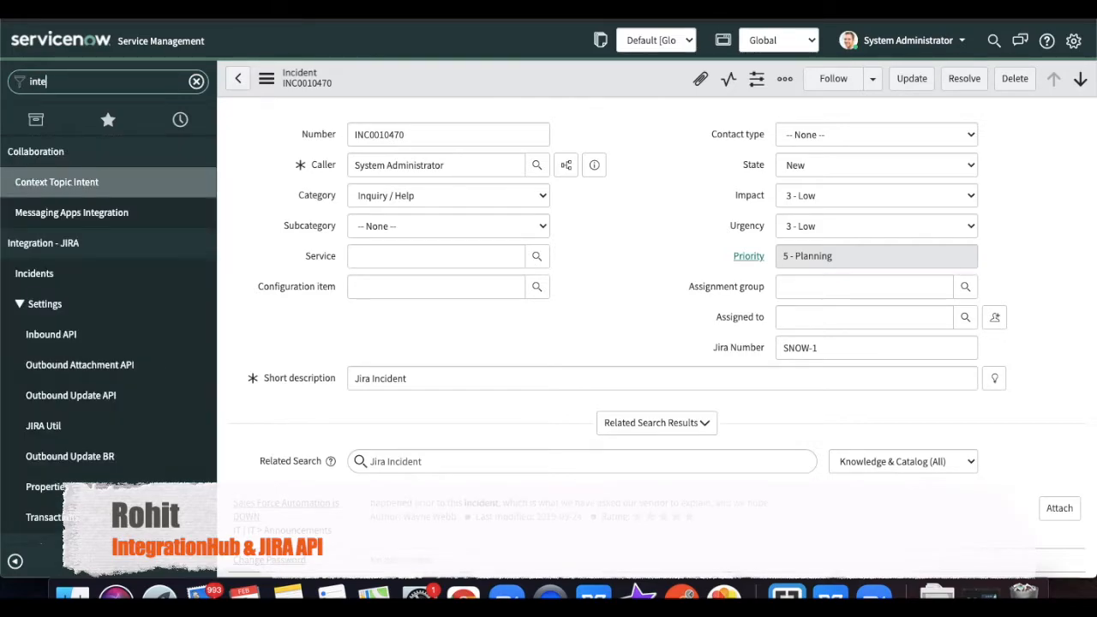
pyautogui.write('grationhub')
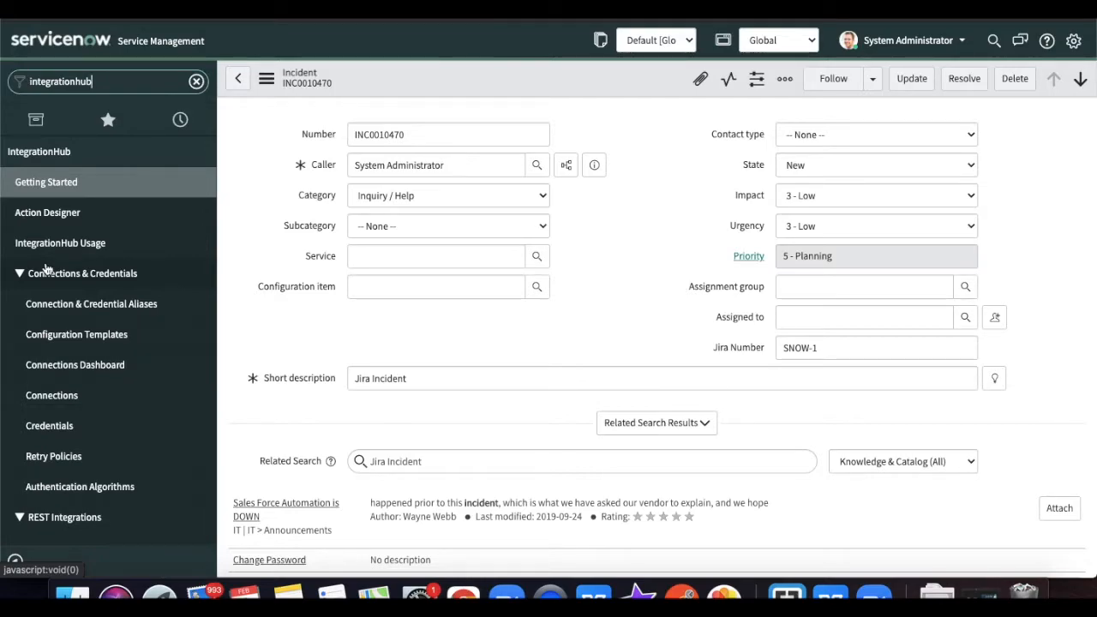
pyautogui.scroll(-3, 60, 429)
pyautogui.scroll(3, 61, 446)
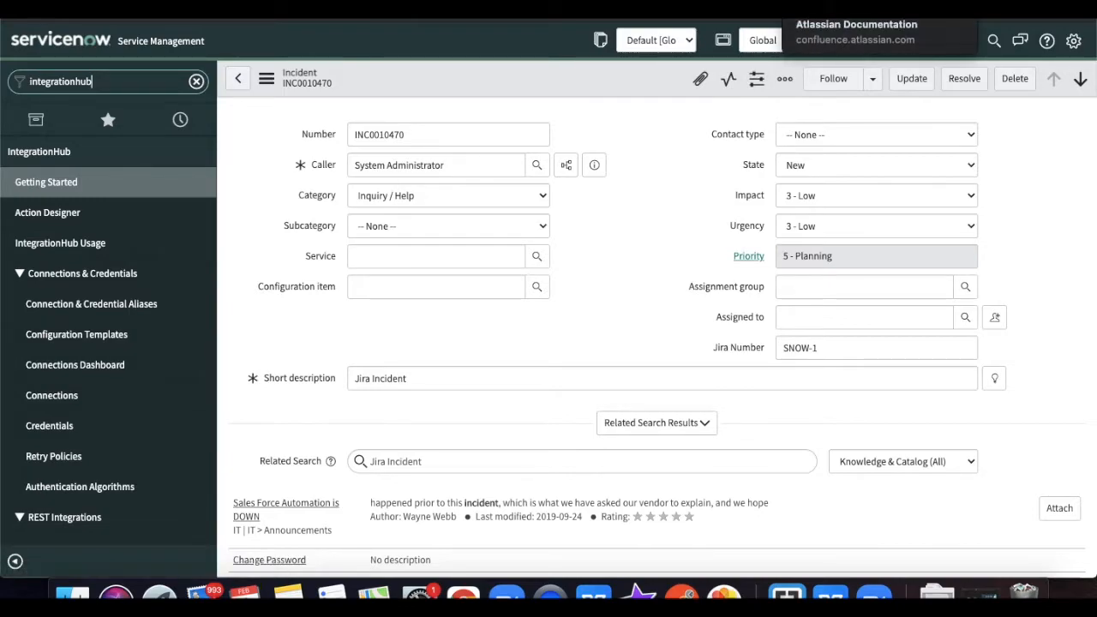
# Consult the Atlassian documentation on creating an API token and follow its link to the API token management page.
pyautogui.click(836, 9)
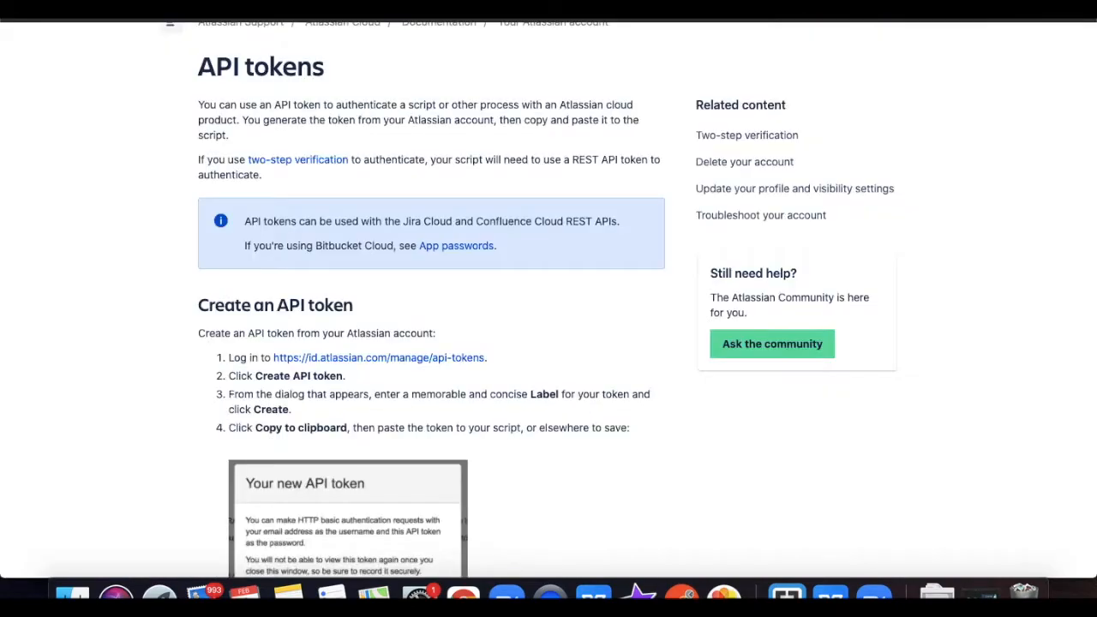
pyautogui.click(439, 360)
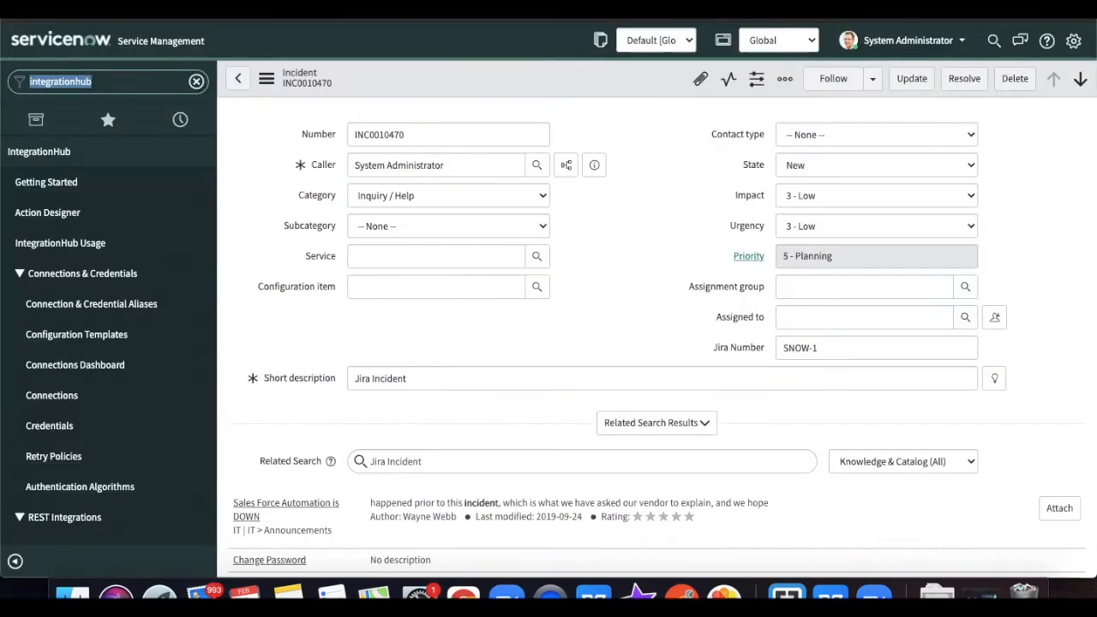
# Create and save a Connection & Credential Alias named JIRA Demo with the type Credential.
pyautogui.click(91, 307)
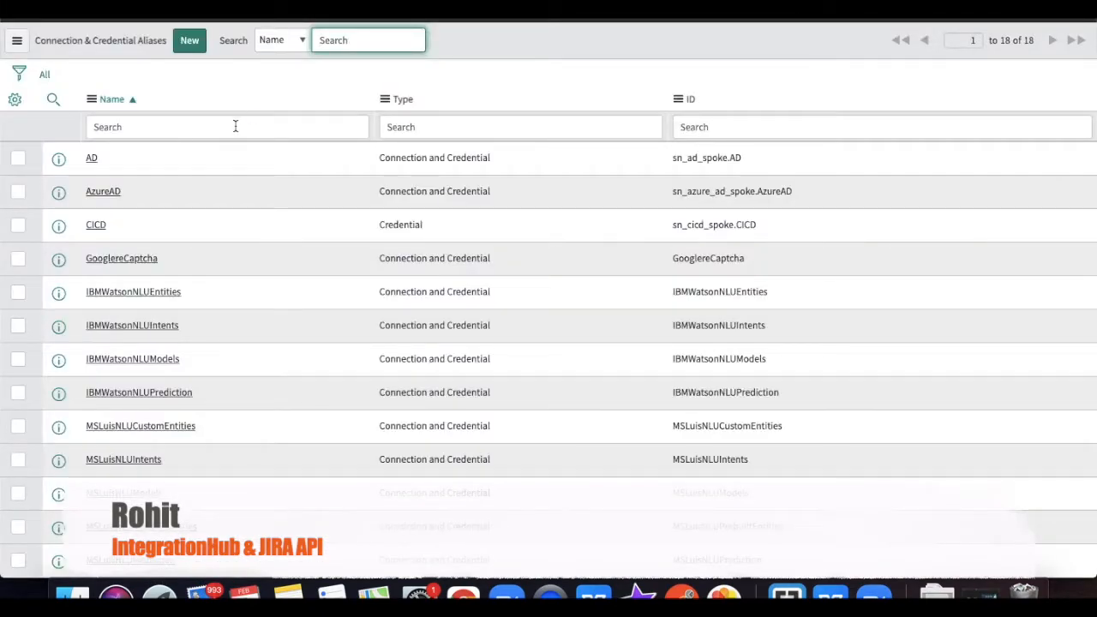
pyautogui.click(236, 127)
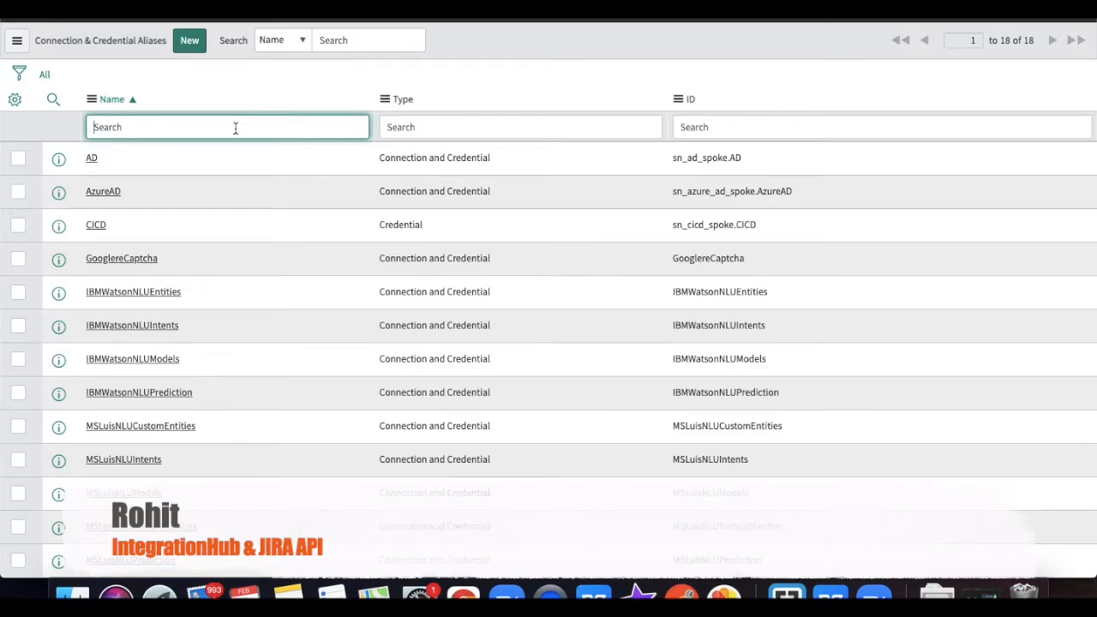
pyautogui.click(193, 40)
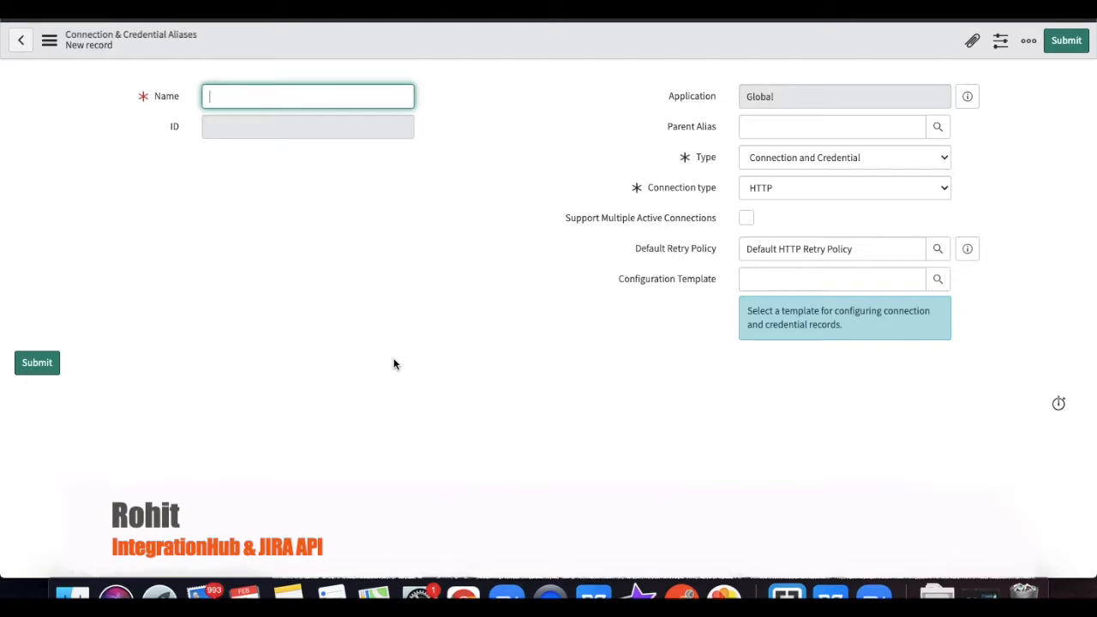
pyautogui.click(766, 166)
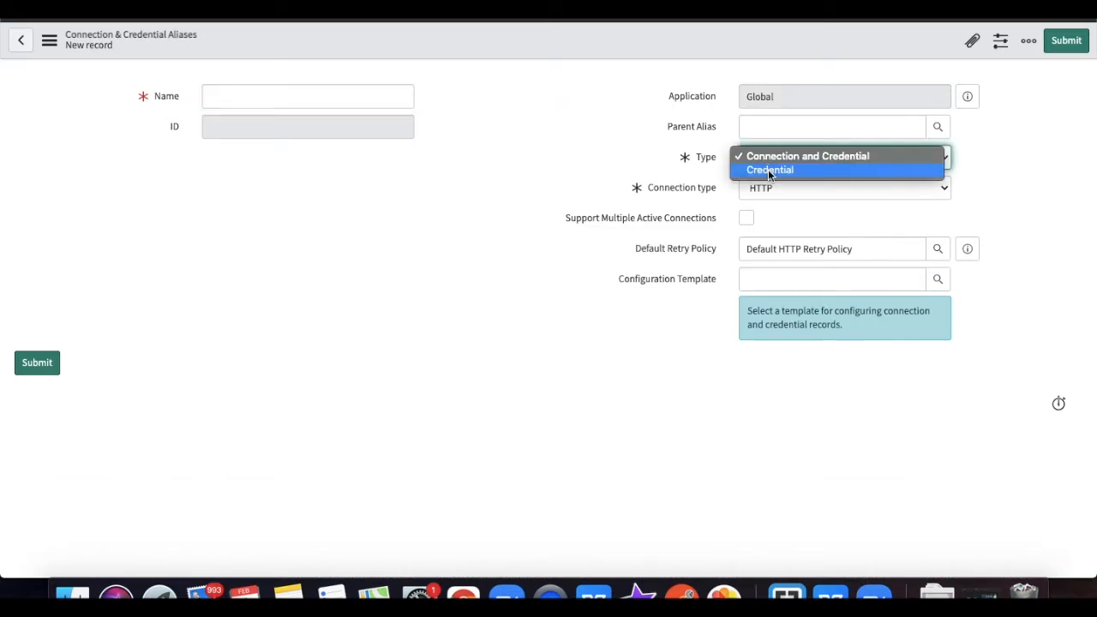
pyautogui.click(770, 171)
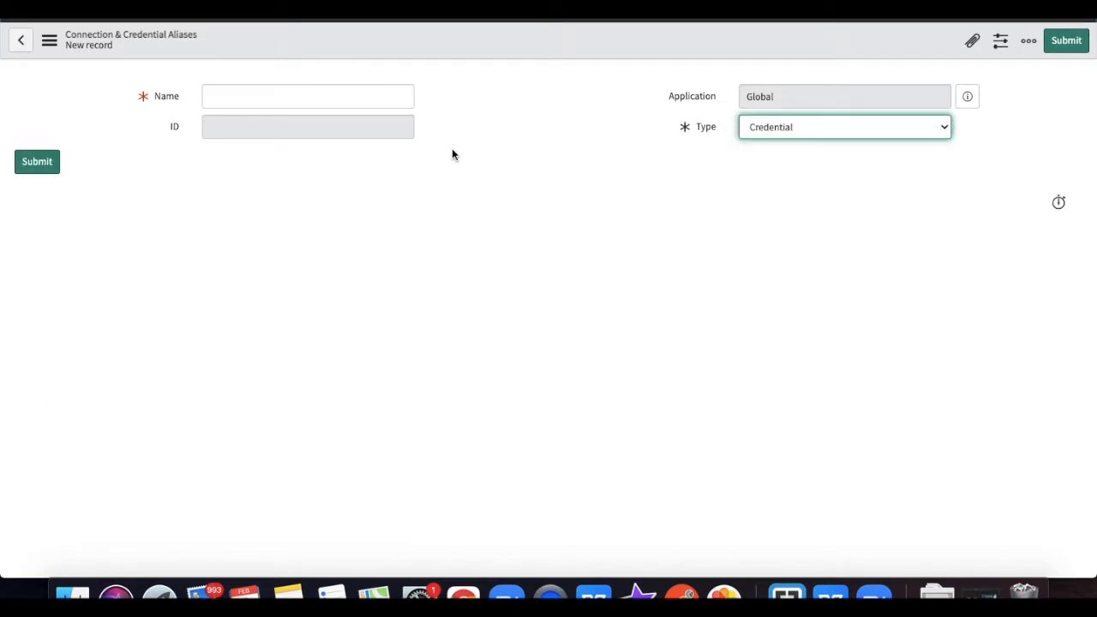
pyautogui.click(325, 99)
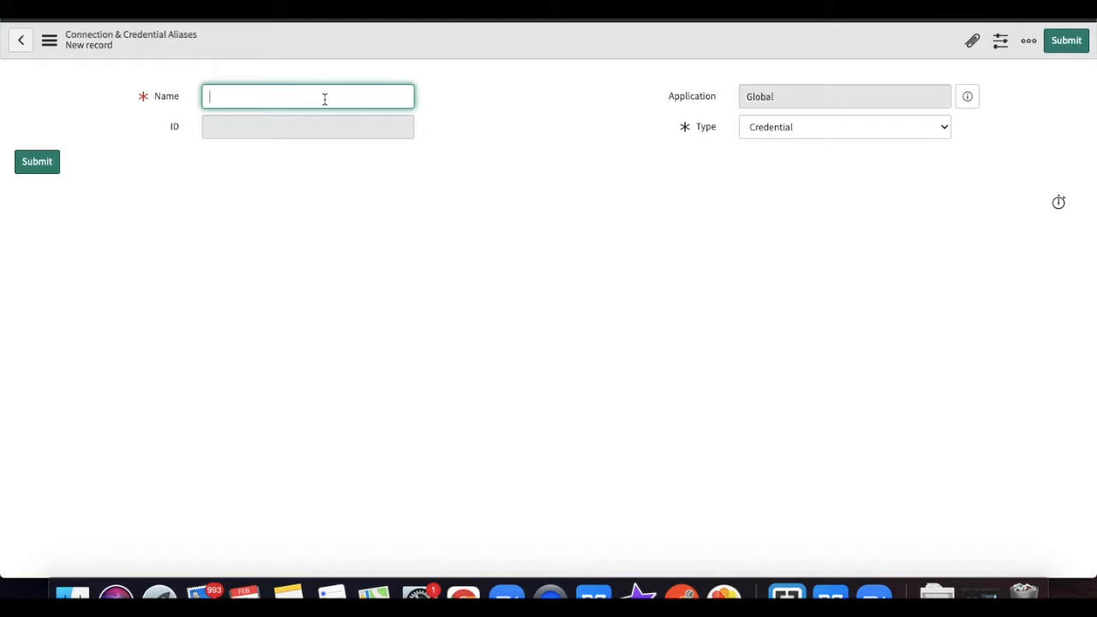
pyautogui.write('JIRA Demo')
pyautogui.rightClick(413, 51)
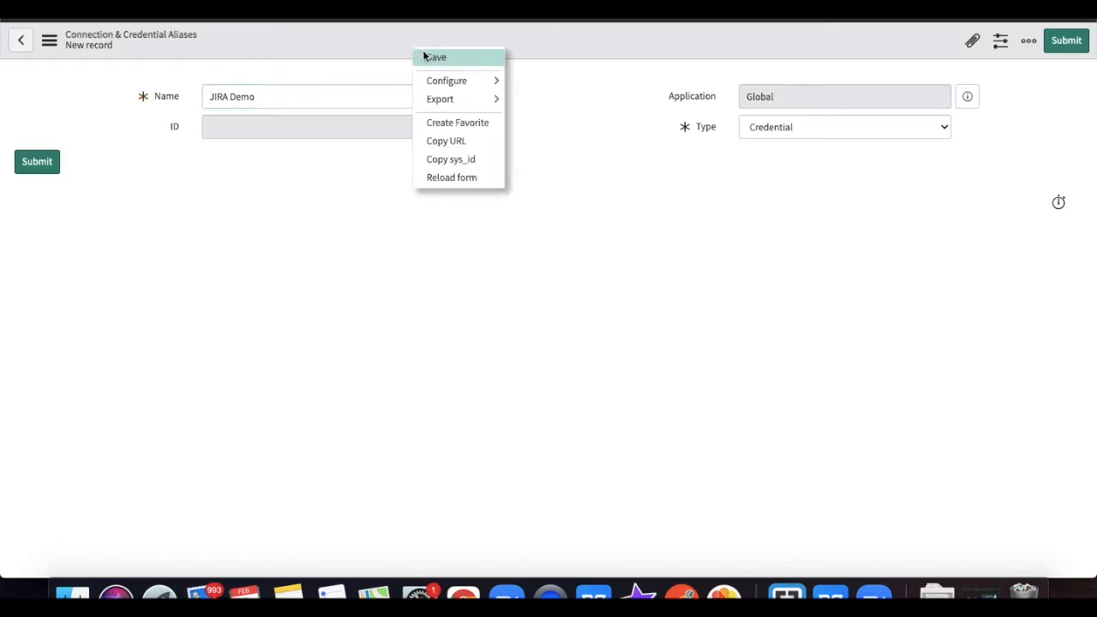
pyautogui.click(431, 58)
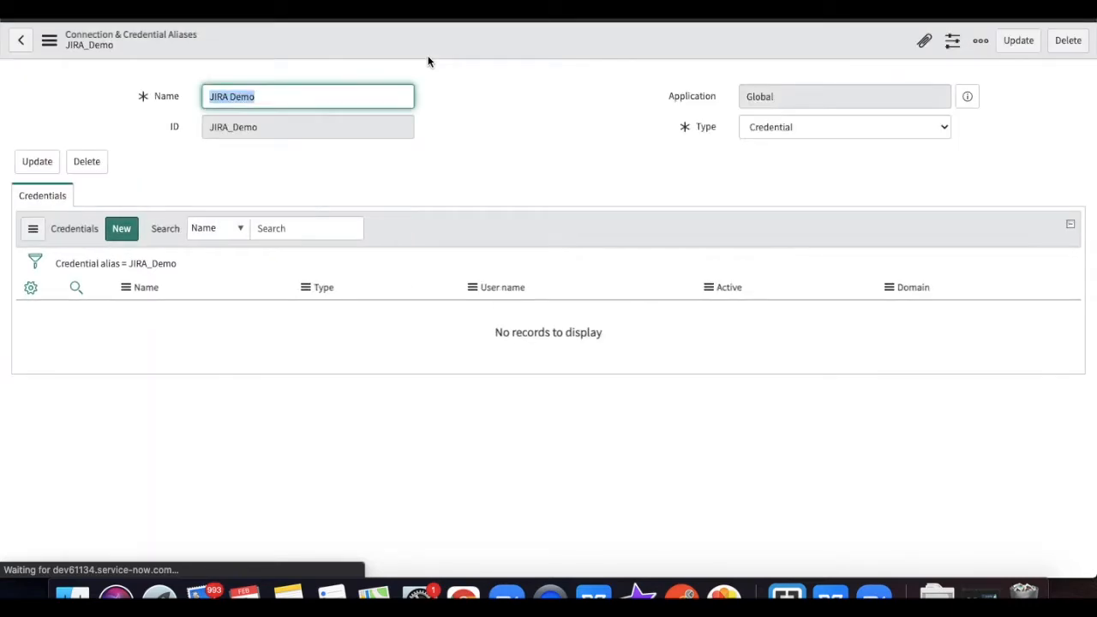
# Start a new Basic Auth credential under the JIRA Demo alias and name it JIRA Demo.
pyautogui.click(122, 228)
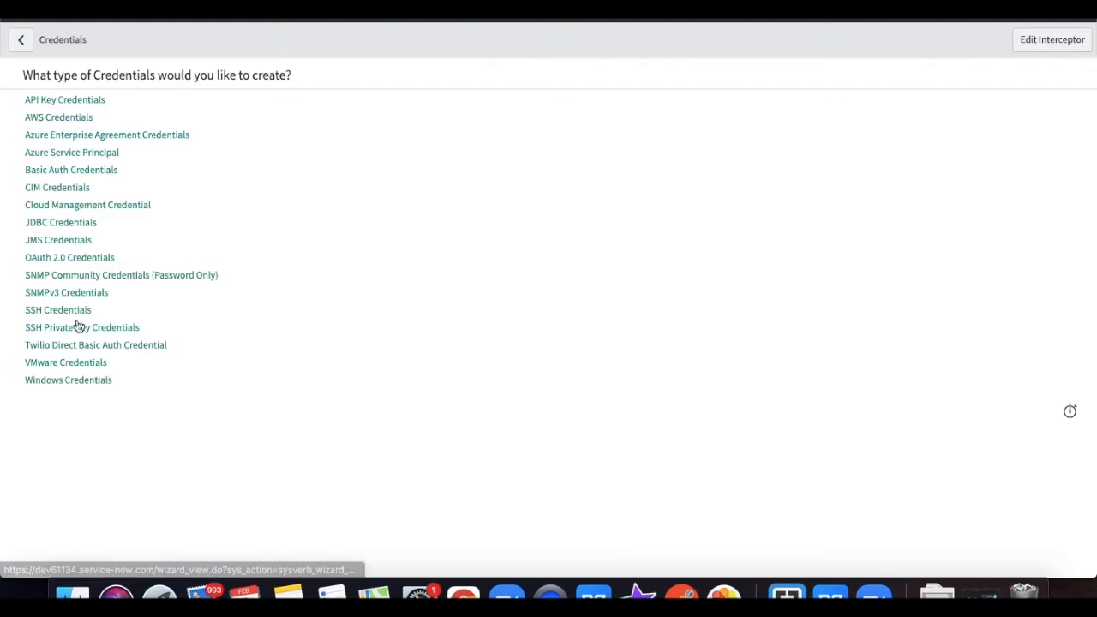
pyautogui.click(73, 171)
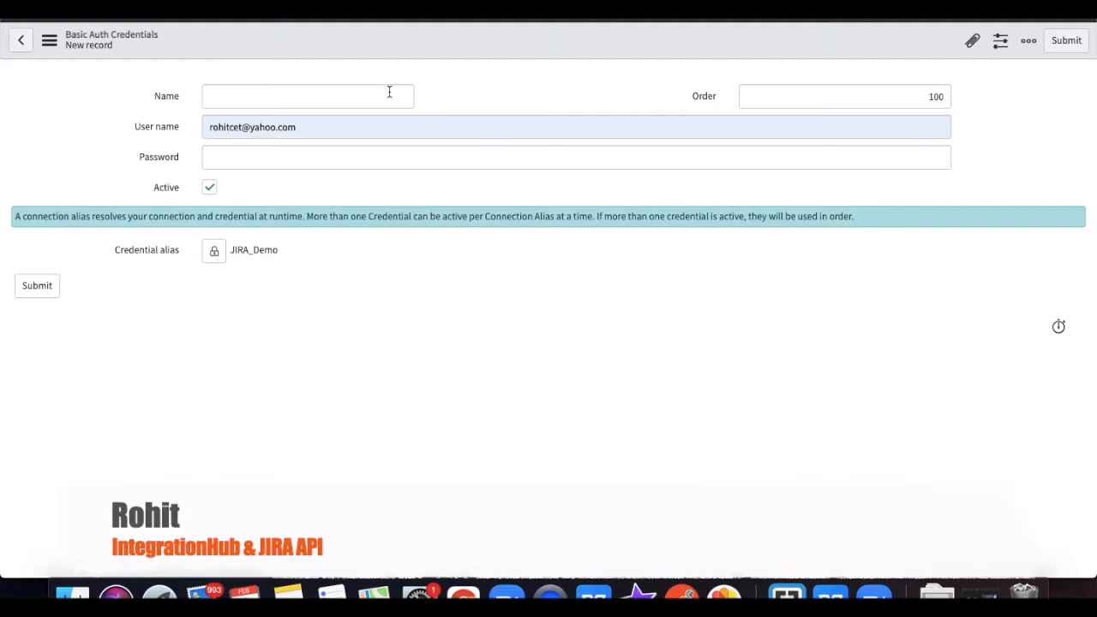
pyautogui.click(263, 94)
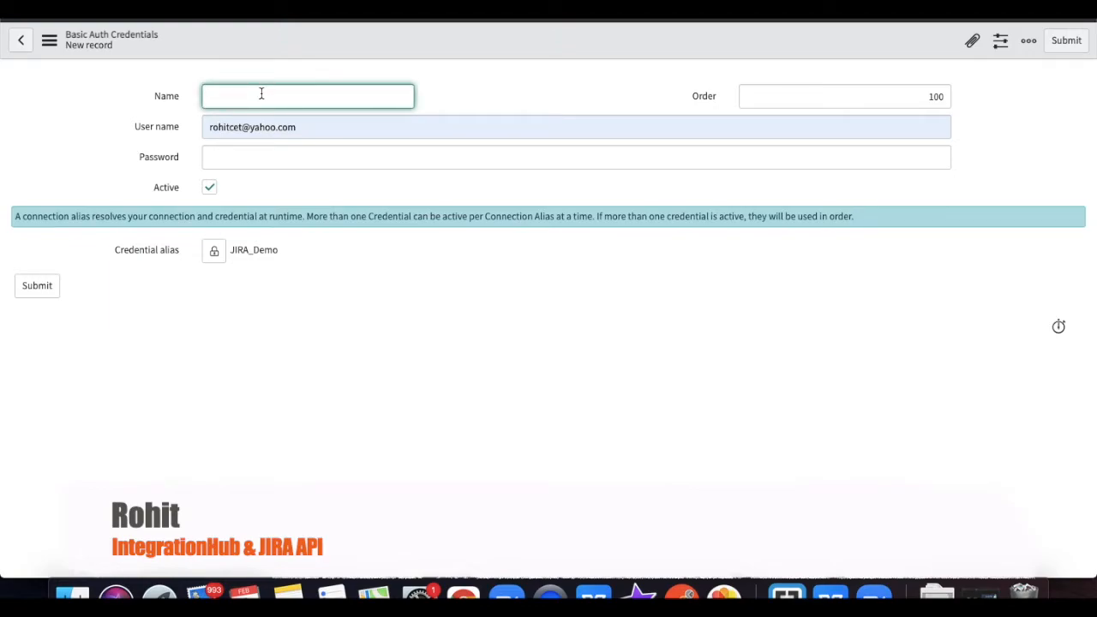
pyautogui.write('JIRA Demo')
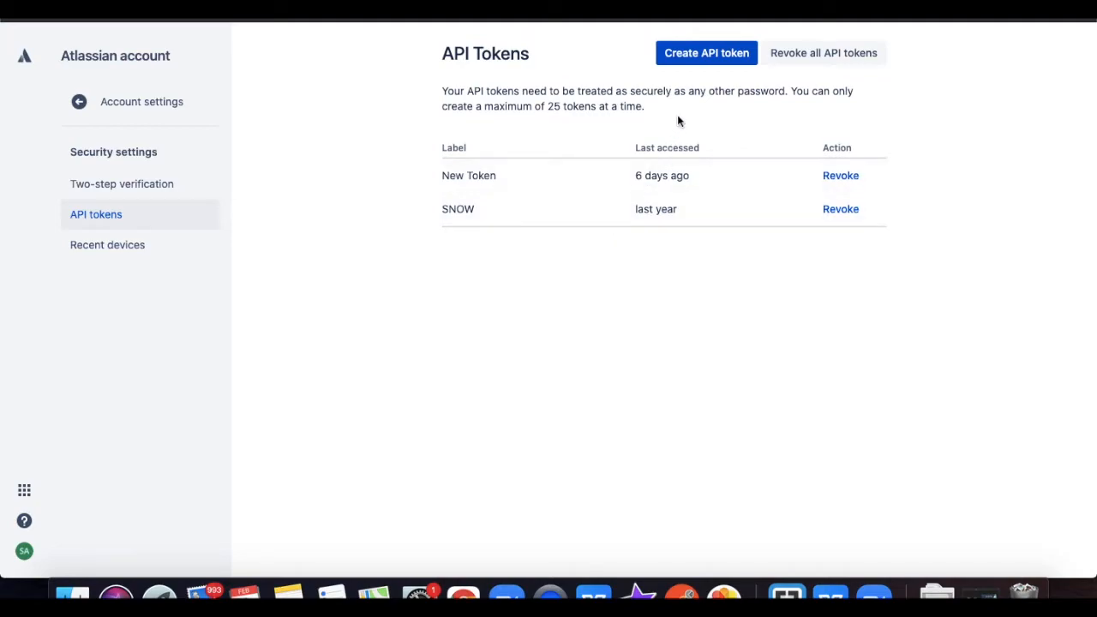
# On the Atlassian API tokens page, create an API token labelled Jira Demo and copy it.
pyautogui.click(684, 60)
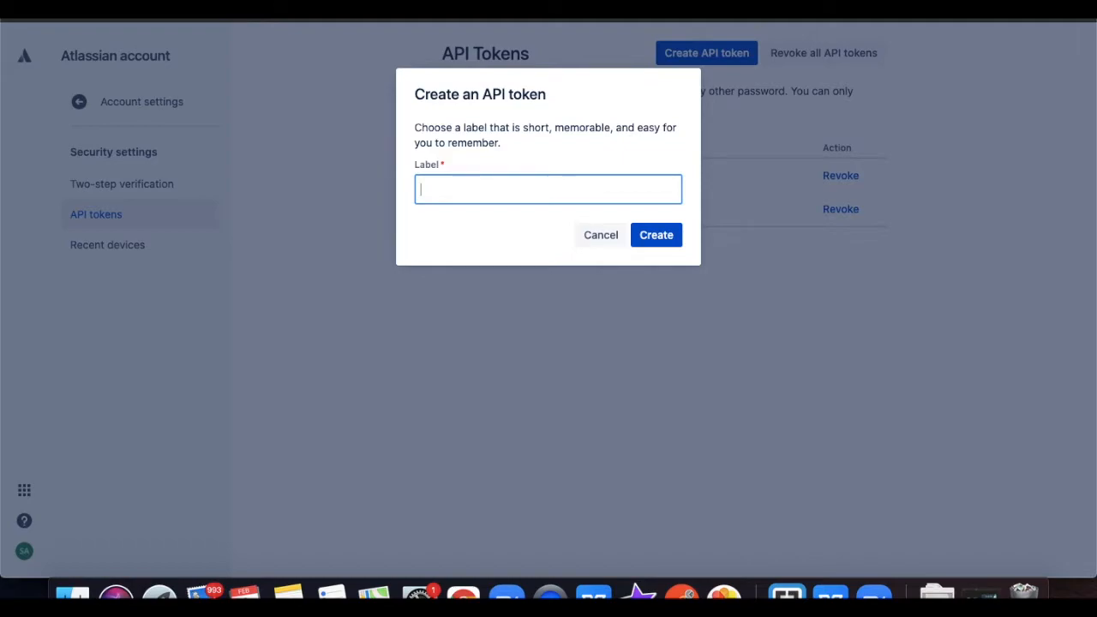
pyautogui.write('Jira Demo')
pyautogui.click(651, 241)
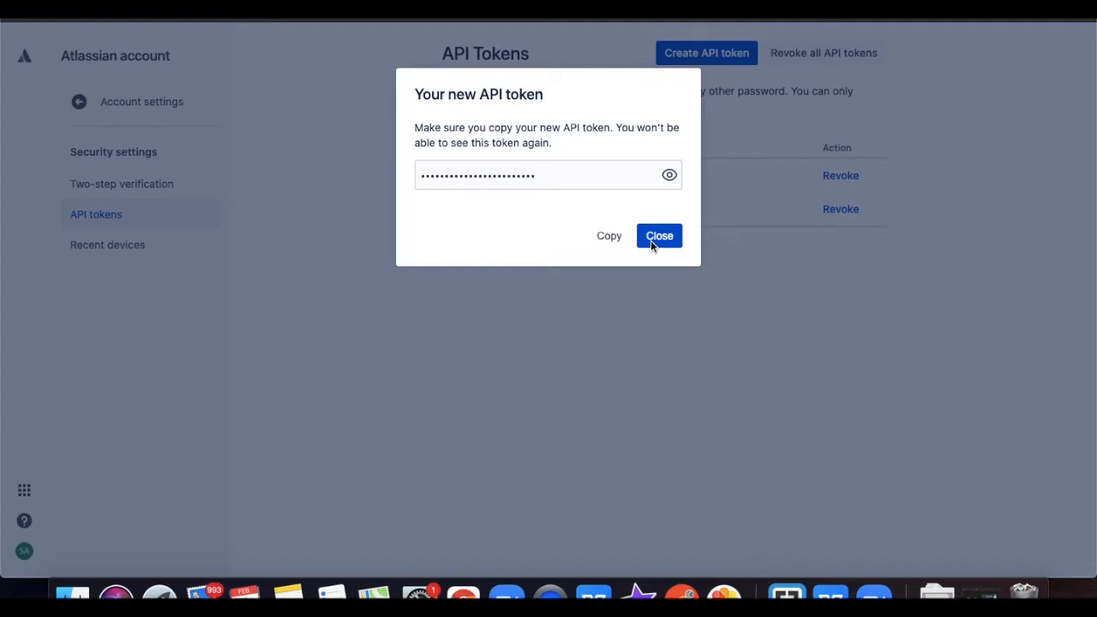
pyautogui.click(618, 245)
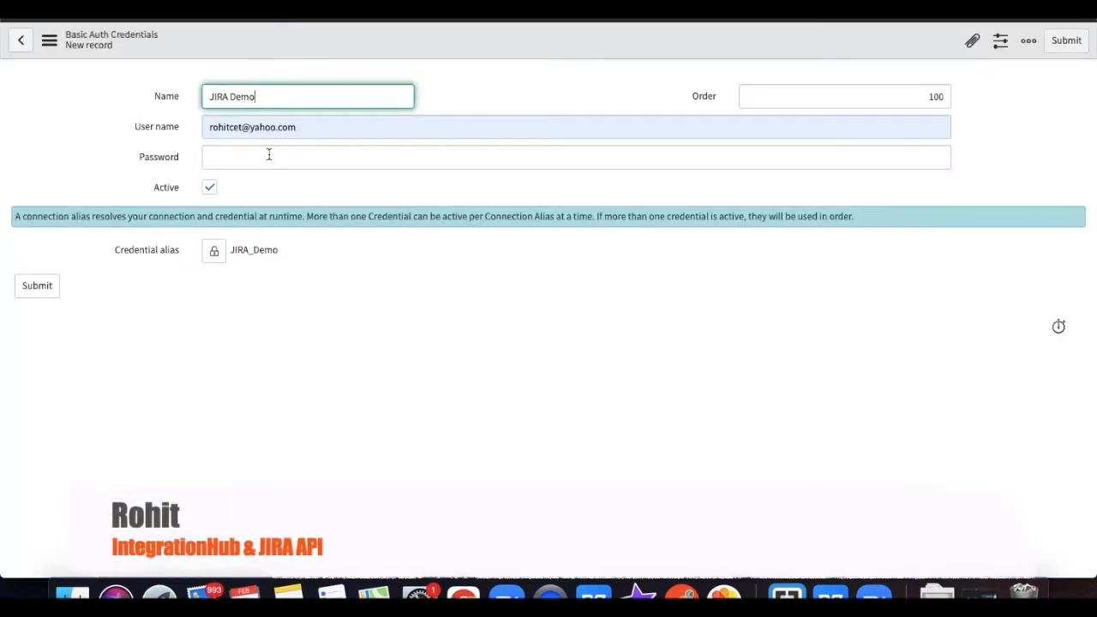
# Back in ServiceNow, paste the API token as the Basic Auth credential's password, submit the record and decline the browser's password update.
pyautogui.click(268, 157)
pyautogui.hotkey('ctrl', 'v')
pyautogui.click(34, 290)
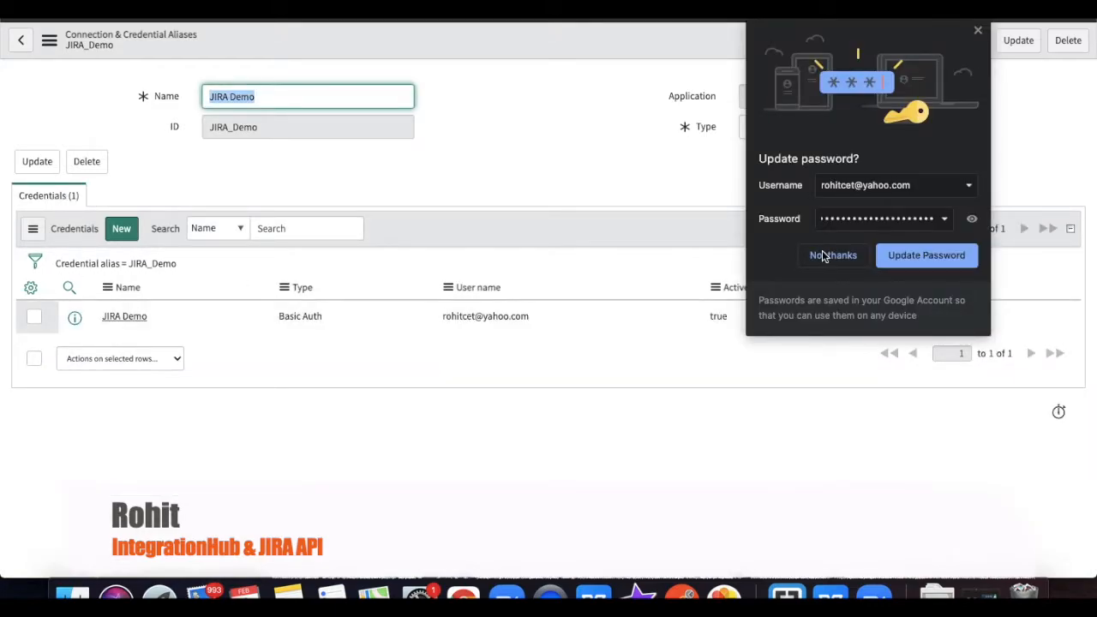
pyautogui.click(823, 255)
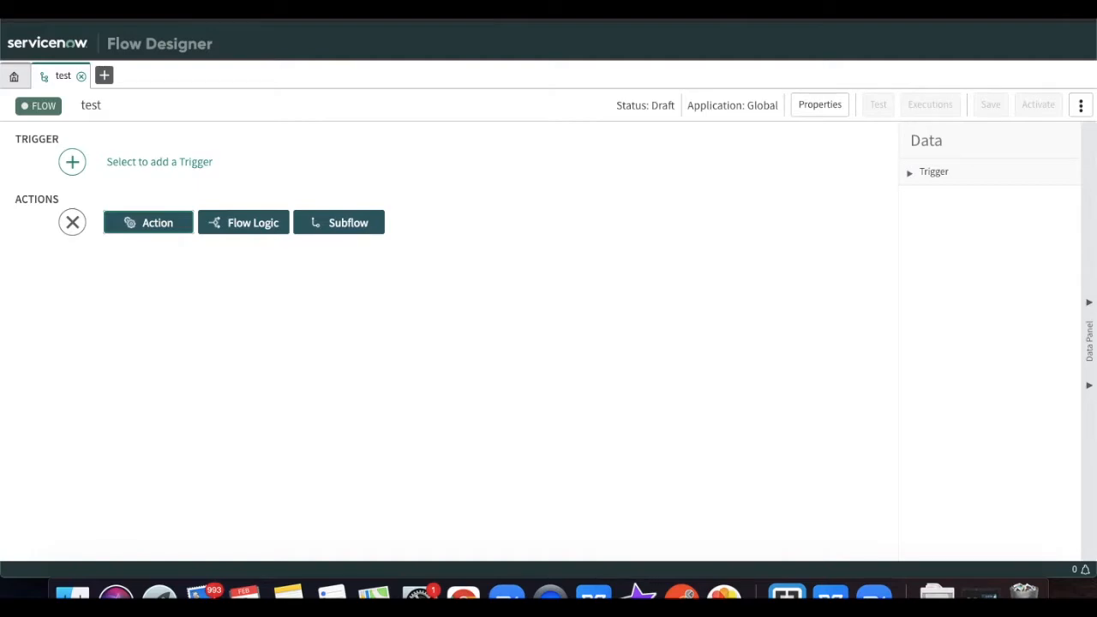
# In Flow Designer, create a new action named Jira Demo with the description Jira Demo.
pyautogui.click(104, 77)
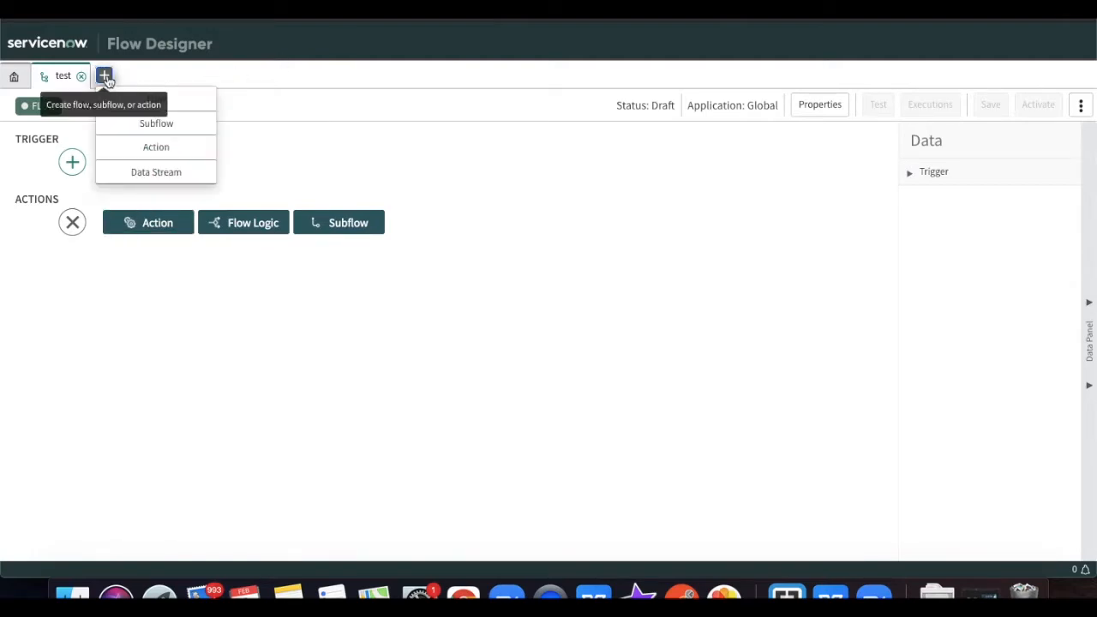
pyautogui.click(175, 144)
pyautogui.write('Ji')
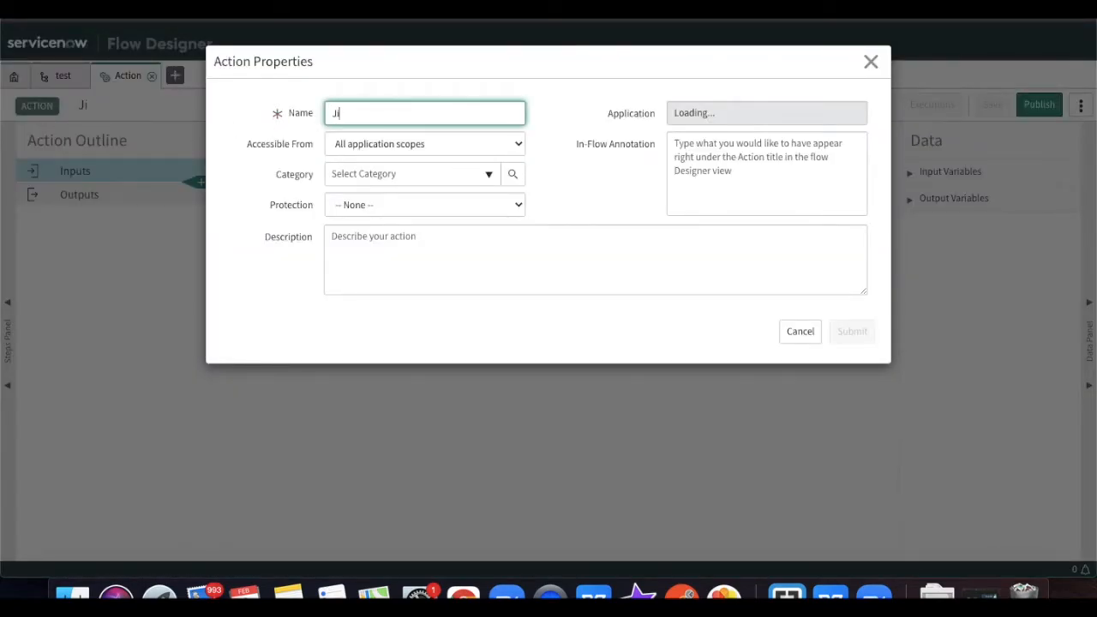
pyautogui.write('ra Demo')
pyautogui.click(473, 265)
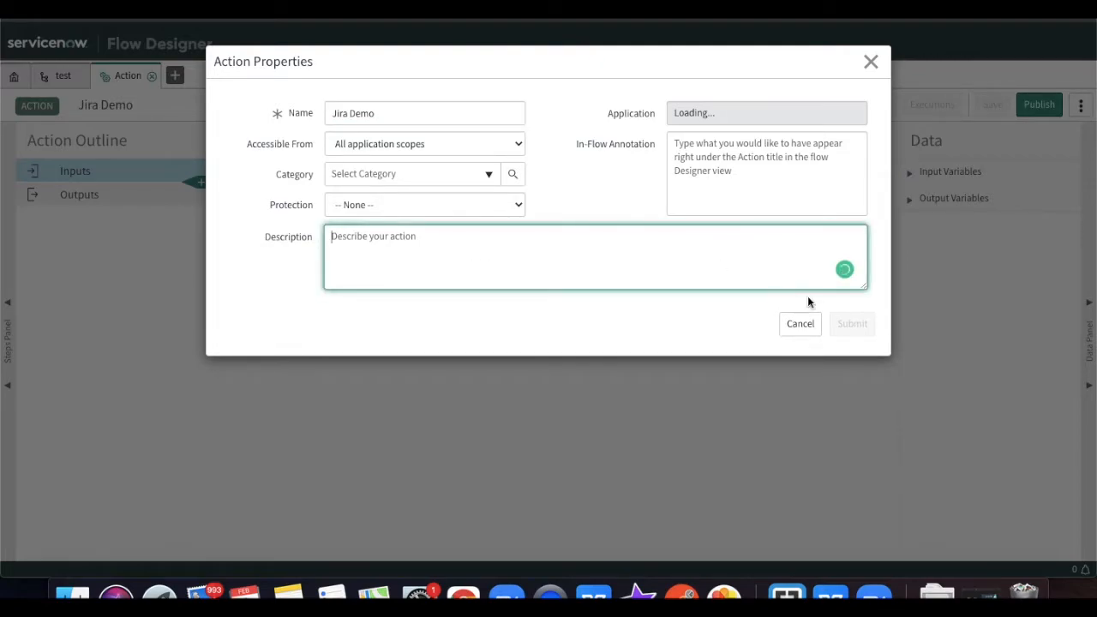
pyautogui.write('Jira')
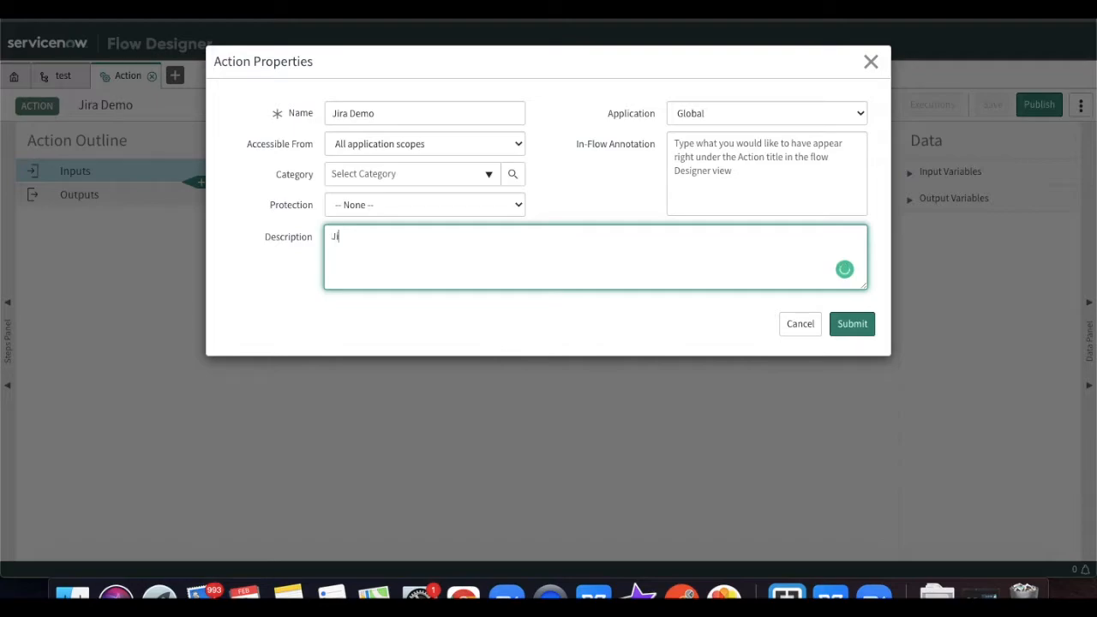
pyautogui.write(' Demo')
pyautogui.click(854, 326)
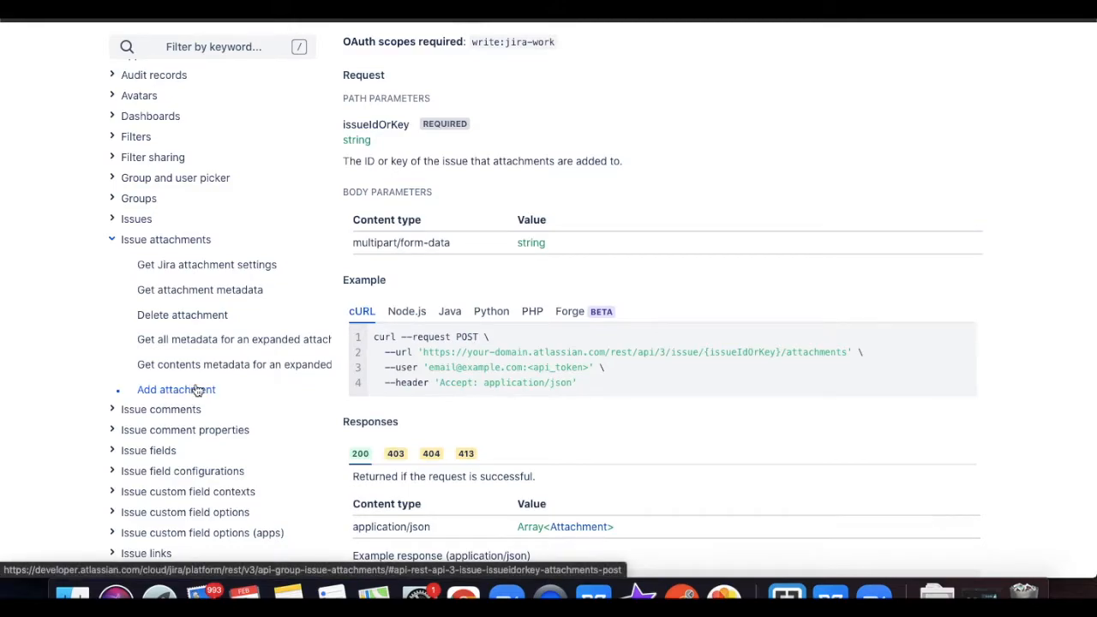
# In the Jira REST API documentation, locate the Add attachment endpoint and copy the request URL from its cURL example.
pyautogui.scroll(4, 535, 289)
pyautogui.scroll(3, 538, 288)
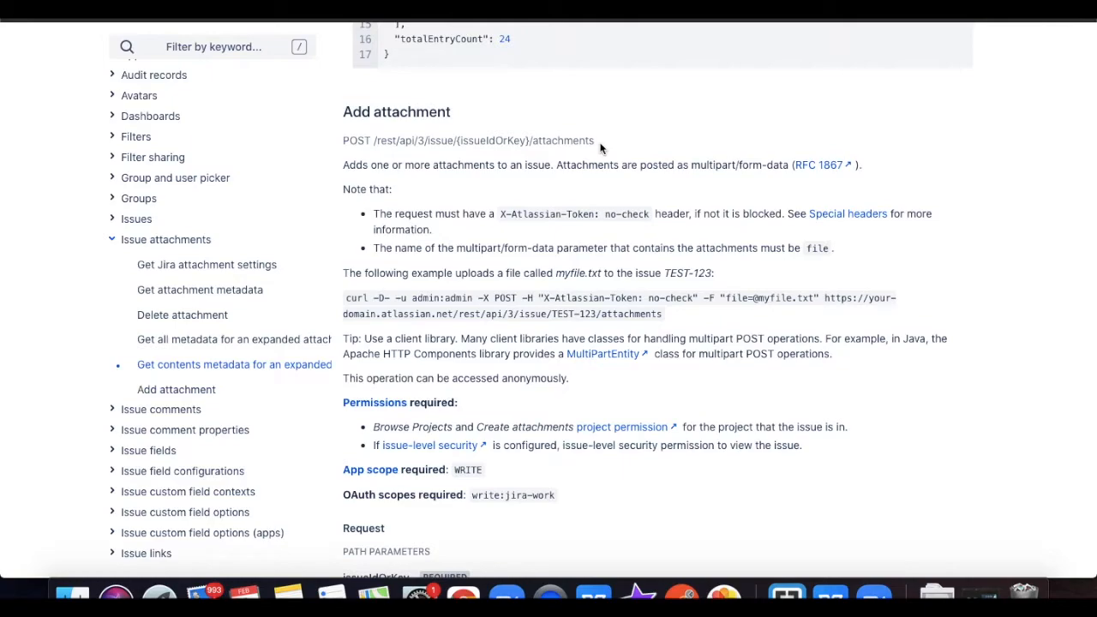
pyautogui.moveTo(597, 143); pyautogui.dragTo(372, 144)
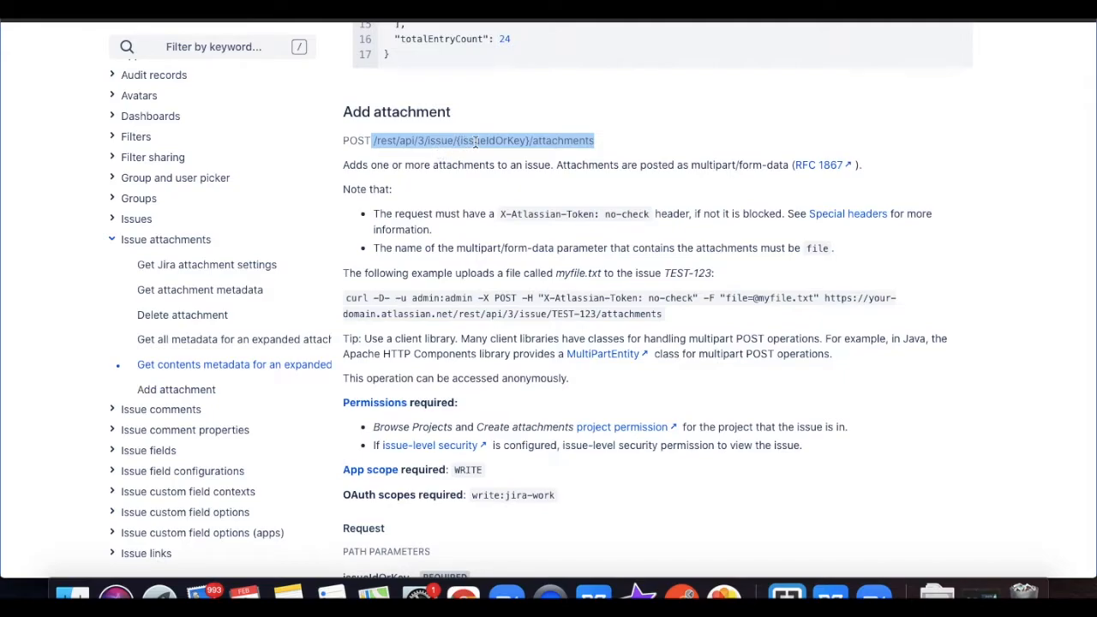
pyautogui.scroll(-5, 654, 299)
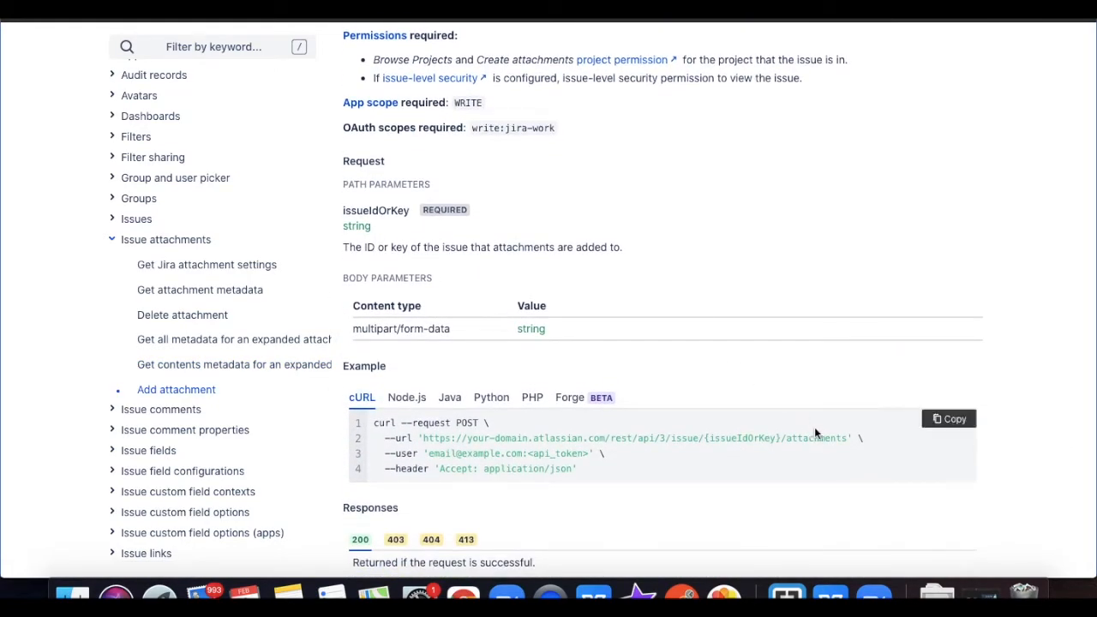
pyautogui.moveTo(849, 438); pyautogui.dragTo(422, 438)
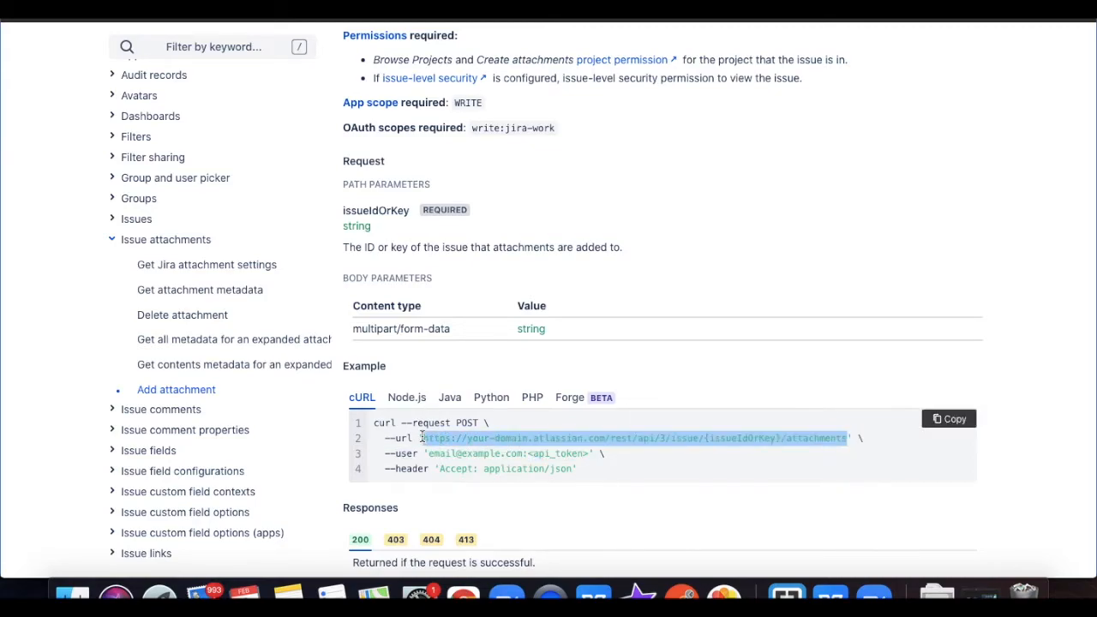
pyautogui.click(343, 11)
# Add a REST integration step to the Jira Demo action in Flow Designer.
pyautogui.click(201, 184)
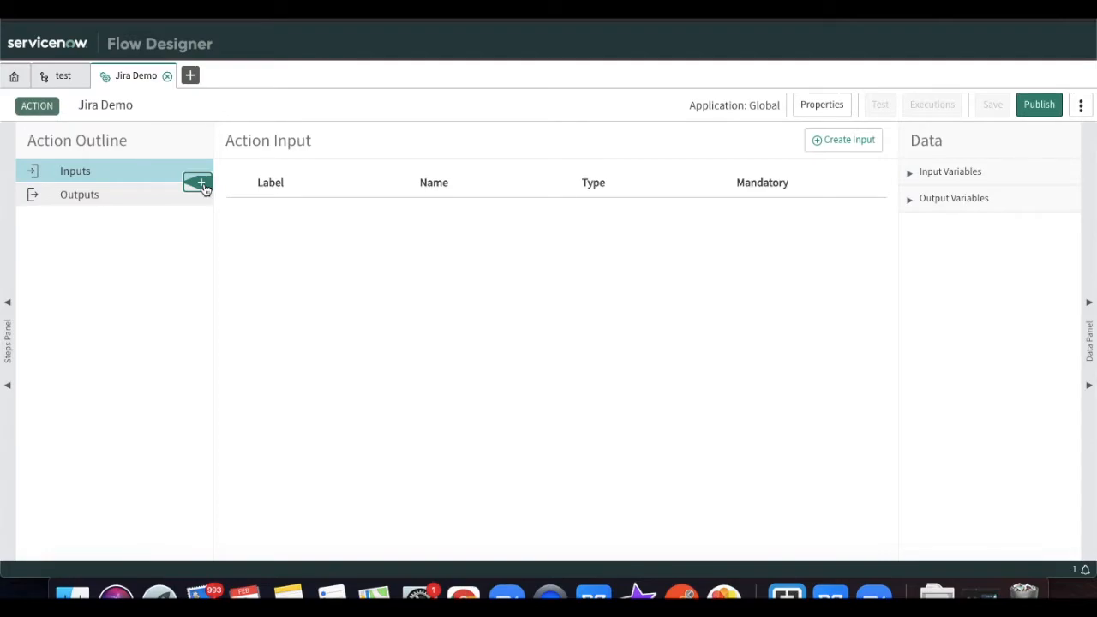
pyautogui.click(203, 185)
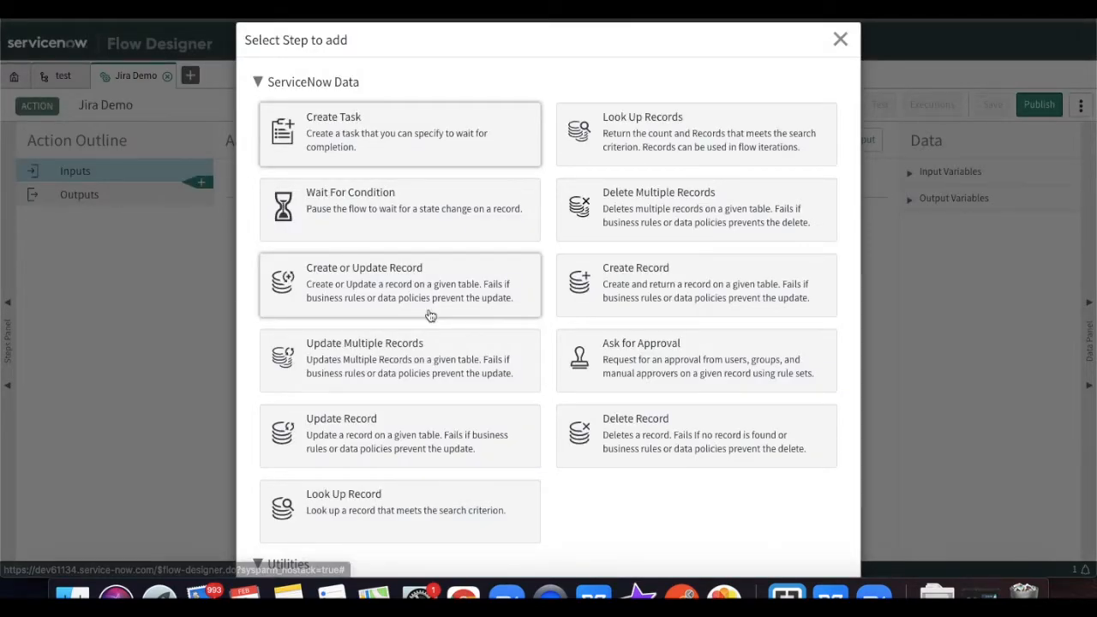
pyautogui.scroll(-6, 431, 316)
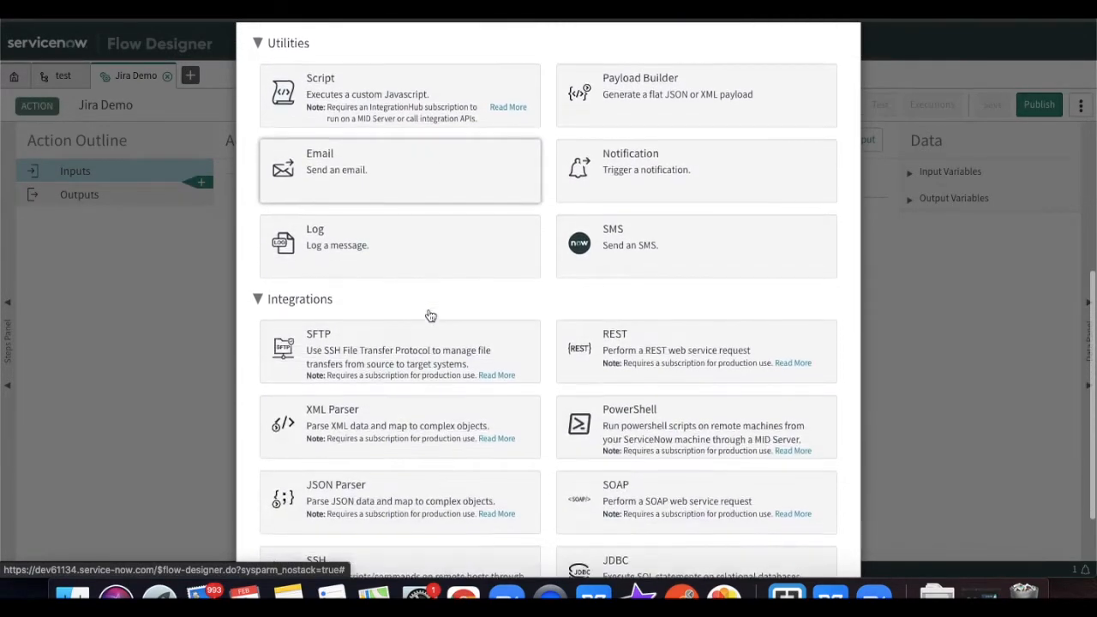
pyautogui.scroll(-1, 432, 314)
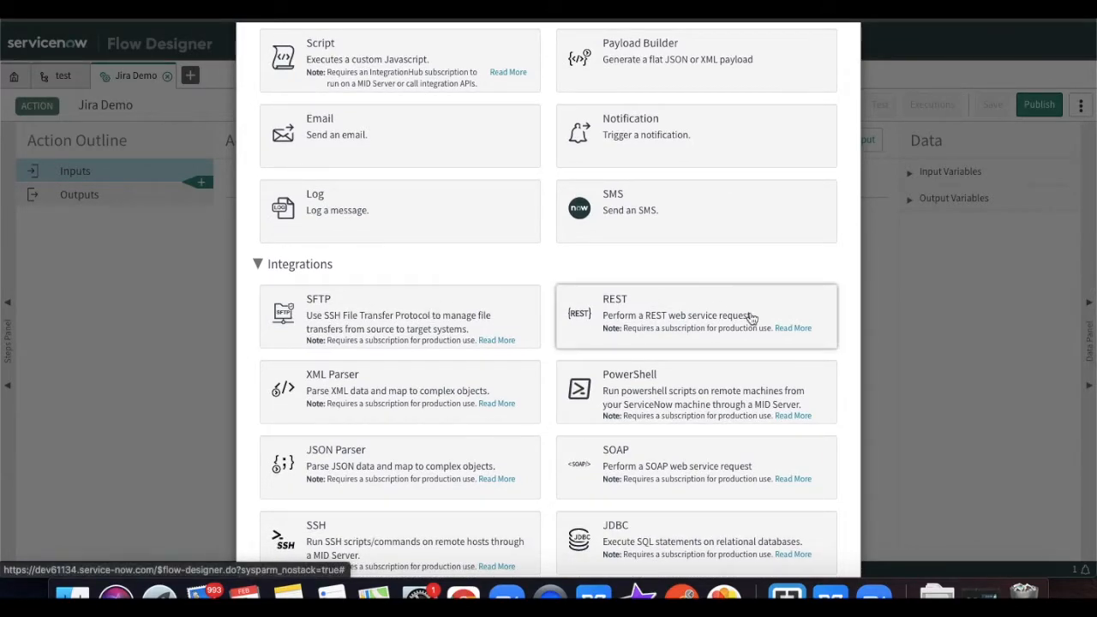
pyautogui.click(664, 332)
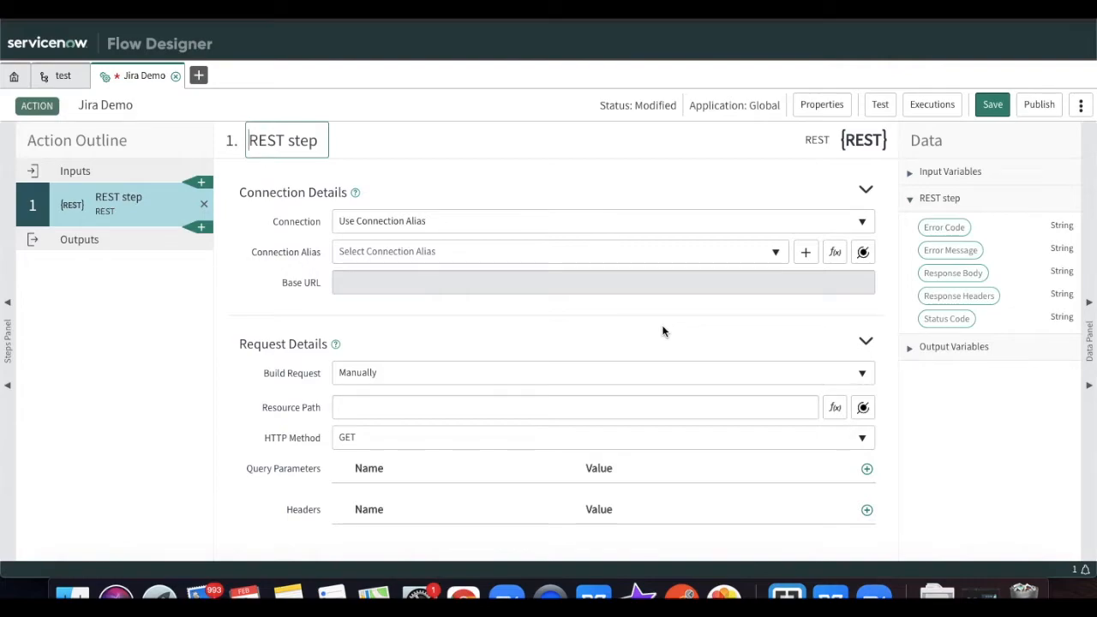
pyautogui.click(638, 222)
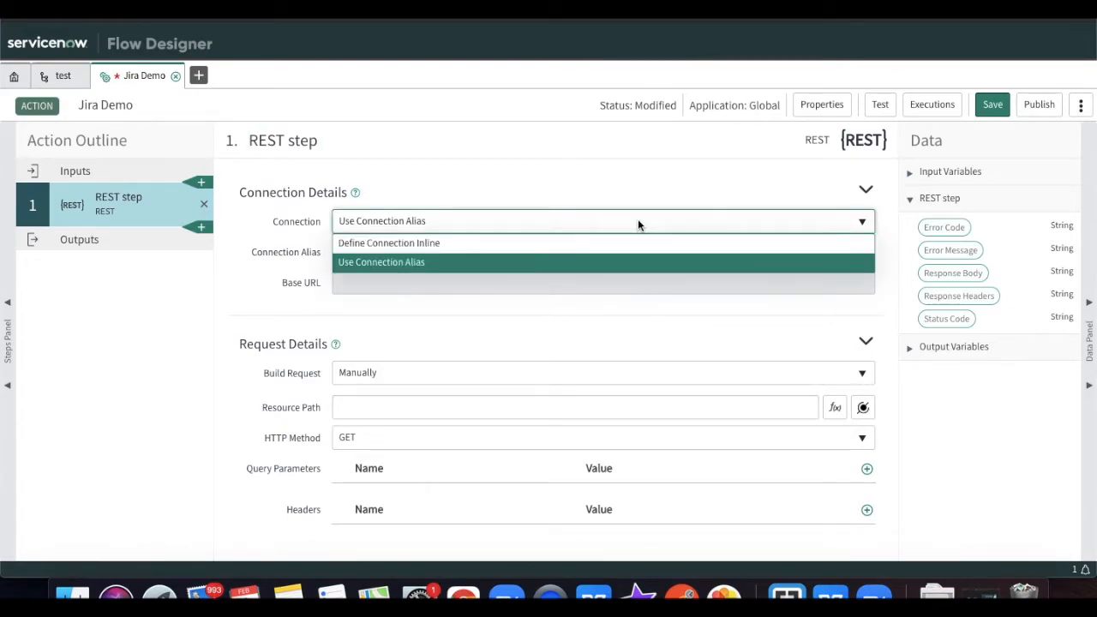
pyautogui.click(501, 248)
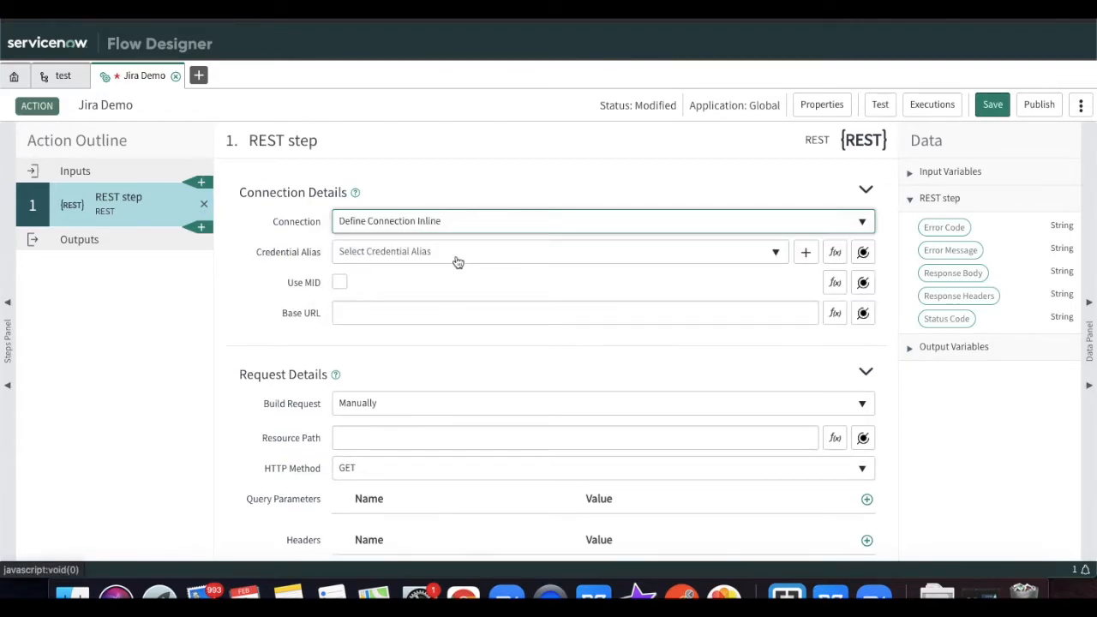
pyautogui.click(409, 315)
pyautogui.press('super+v')
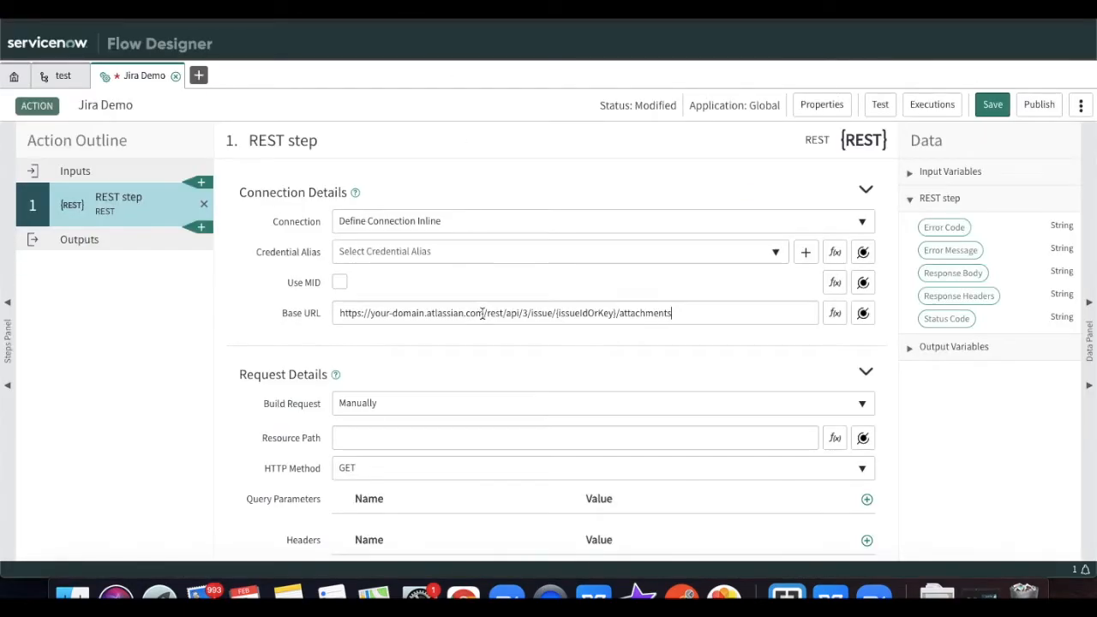
pyautogui.moveTo(485, 314); pyautogui.dragTo(334, 313)
pyautogui.press('super+v')
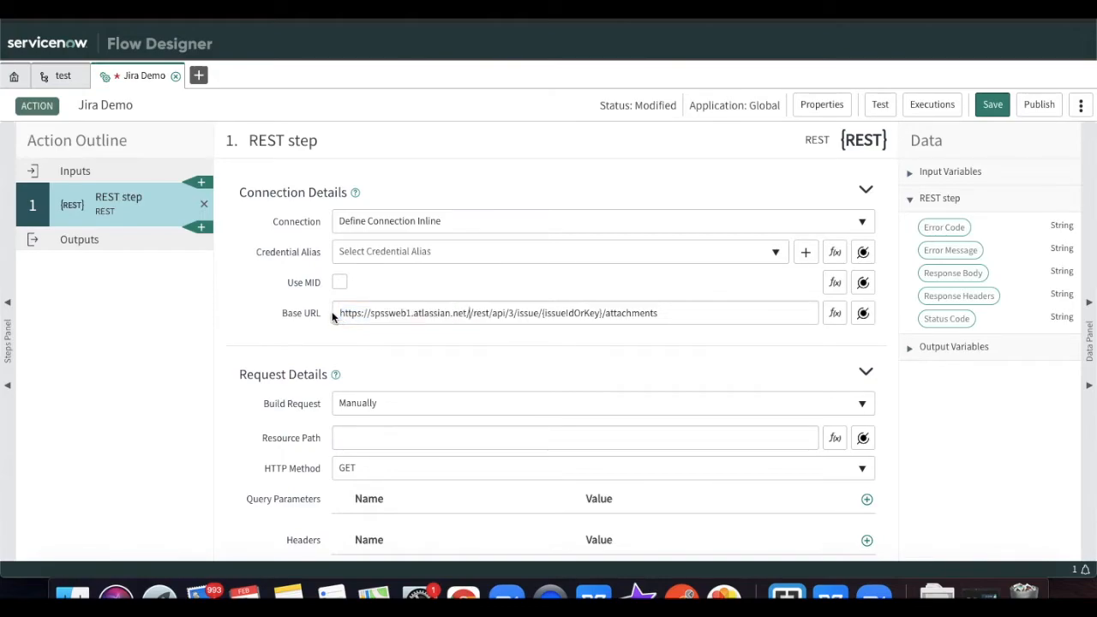
# Remove the extra slash after the domain in the Base URL and set the Credential Alias to JIRA_Demo.
pyautogui.press('BackSpace')
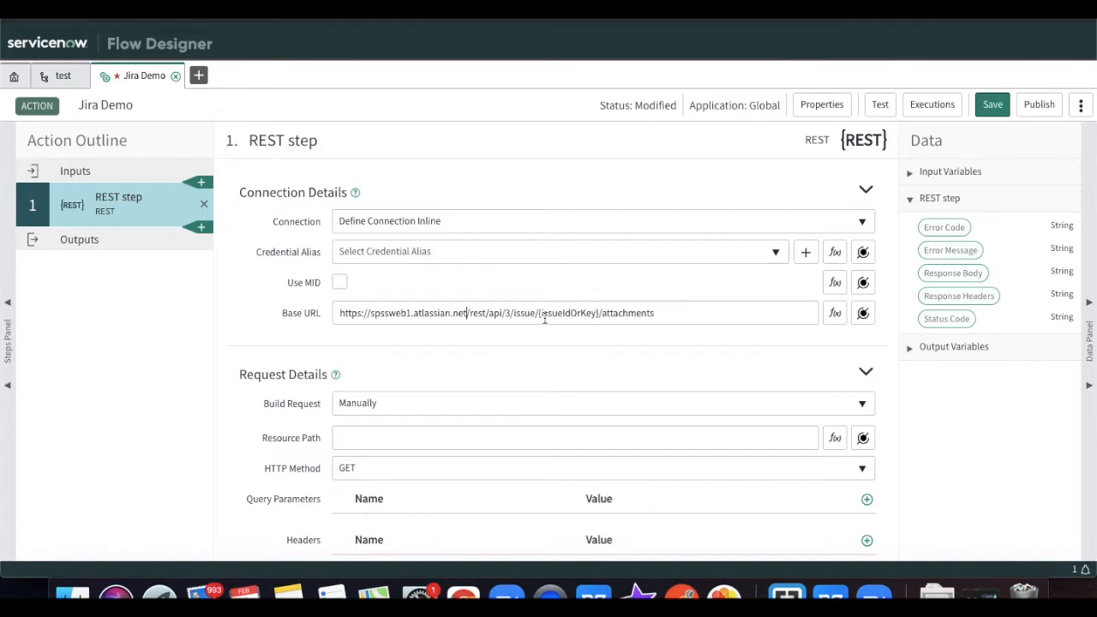
pyautogui.click(562, 254)
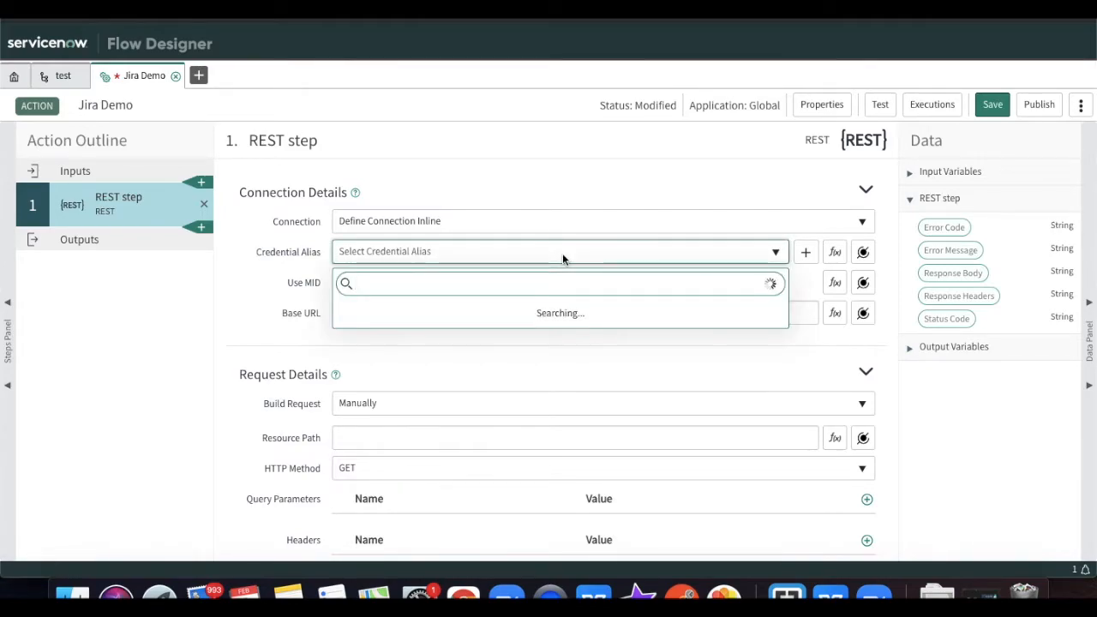
pyautogui.write('Jira de')
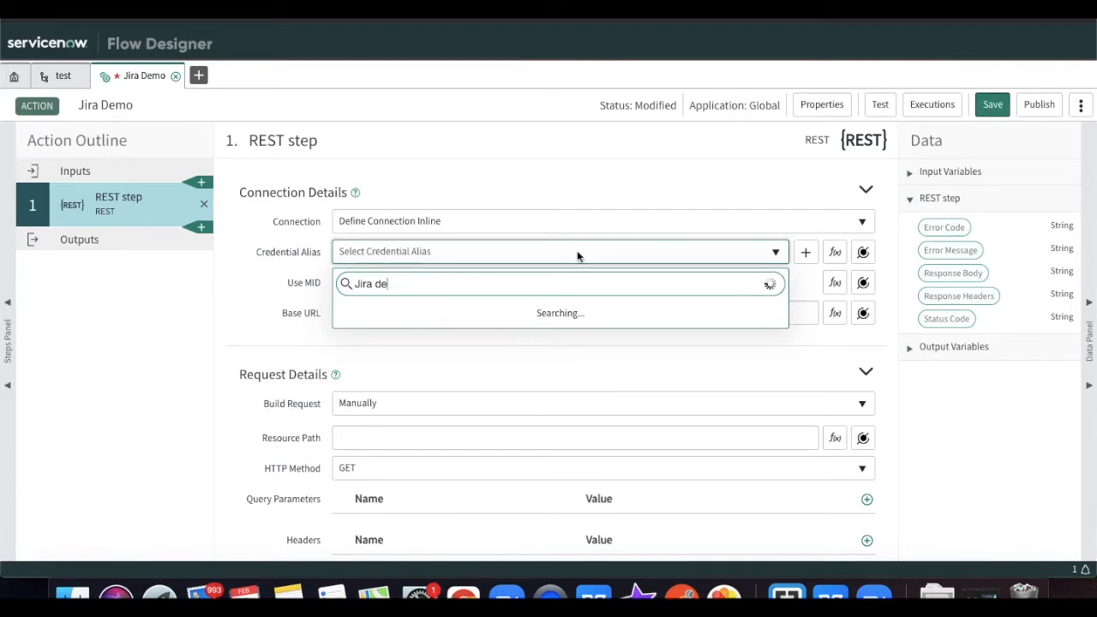
pyautogui.press('BackSpace')
pyautogui.press('BackSpace')
pyautogui.press('BackSpace')
pyautogui.write('_de')
pyautogui.click(491, 308)
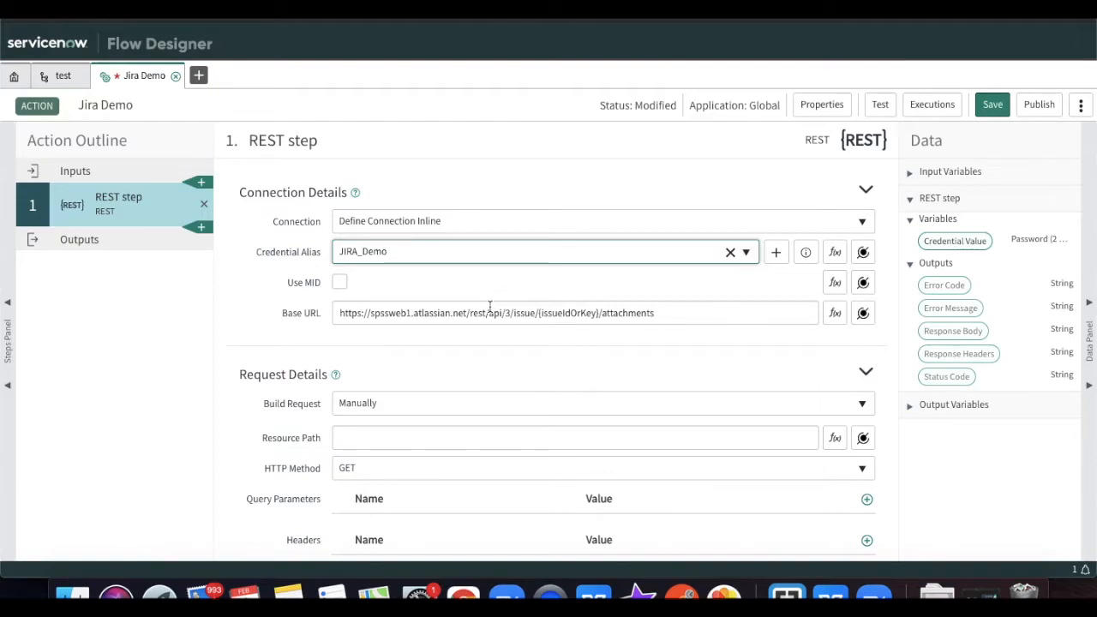
# Check the Add attachment endpoint in the Jira API documentation and set the REST step's HTTP Method to POST.
pyautogui.click(576, 312)
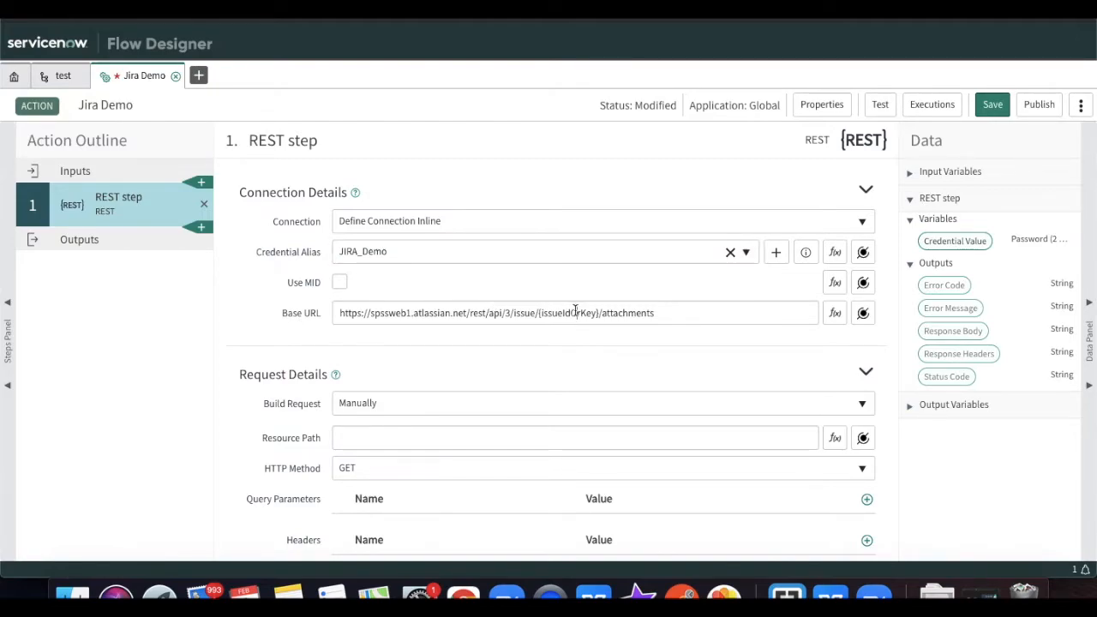
pyautogui.doubleClick(575, 312)
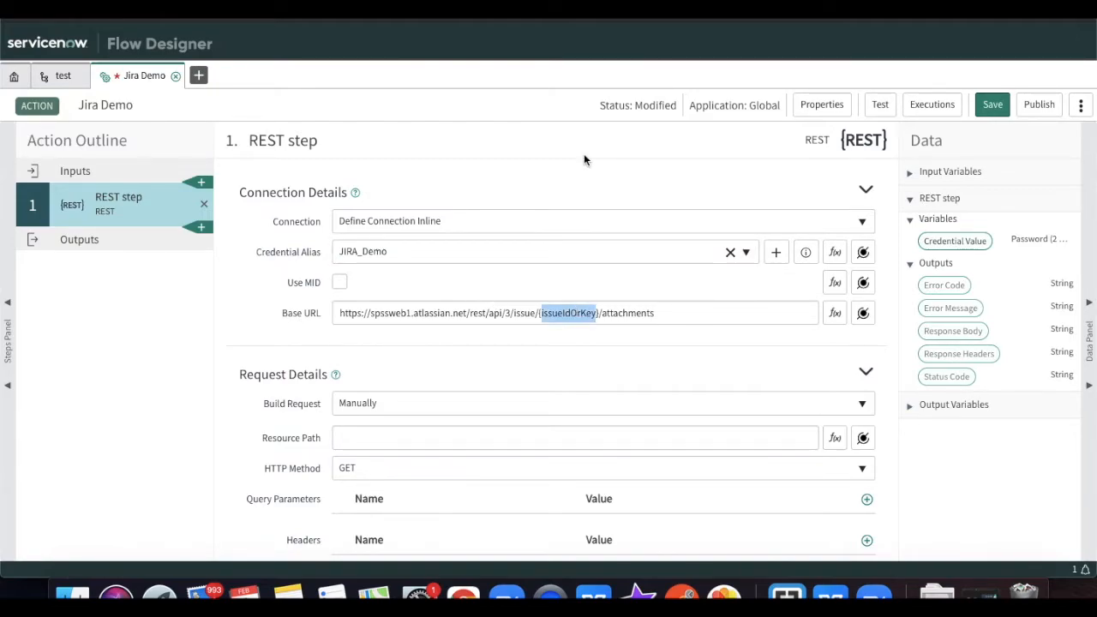
pyautogui.click(605, 10)
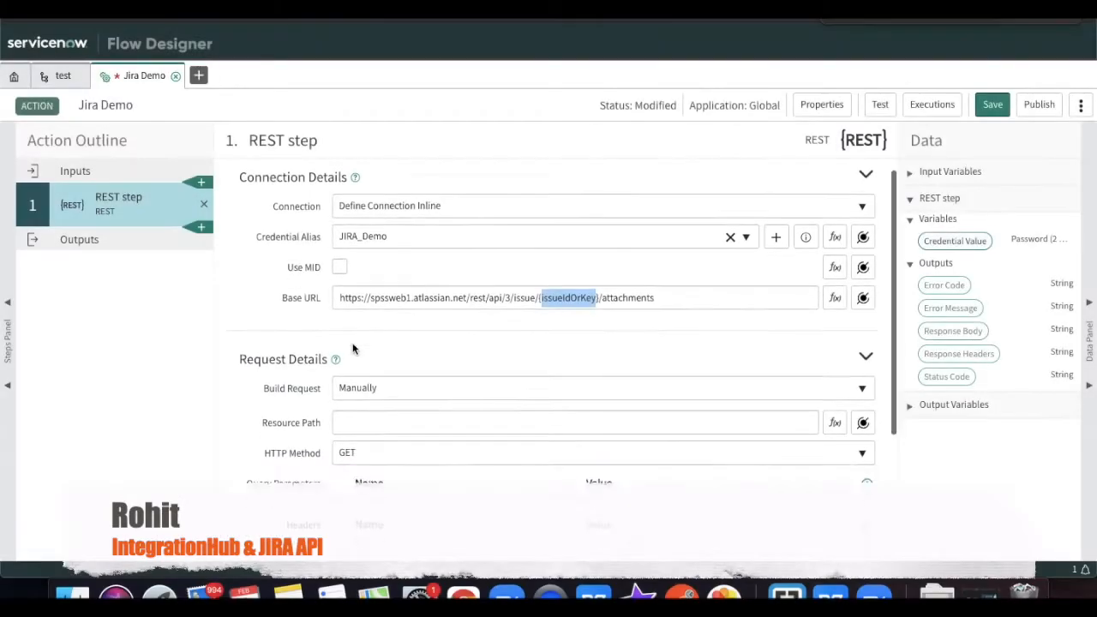
pyautogui.scroll(-2, 353, 349)
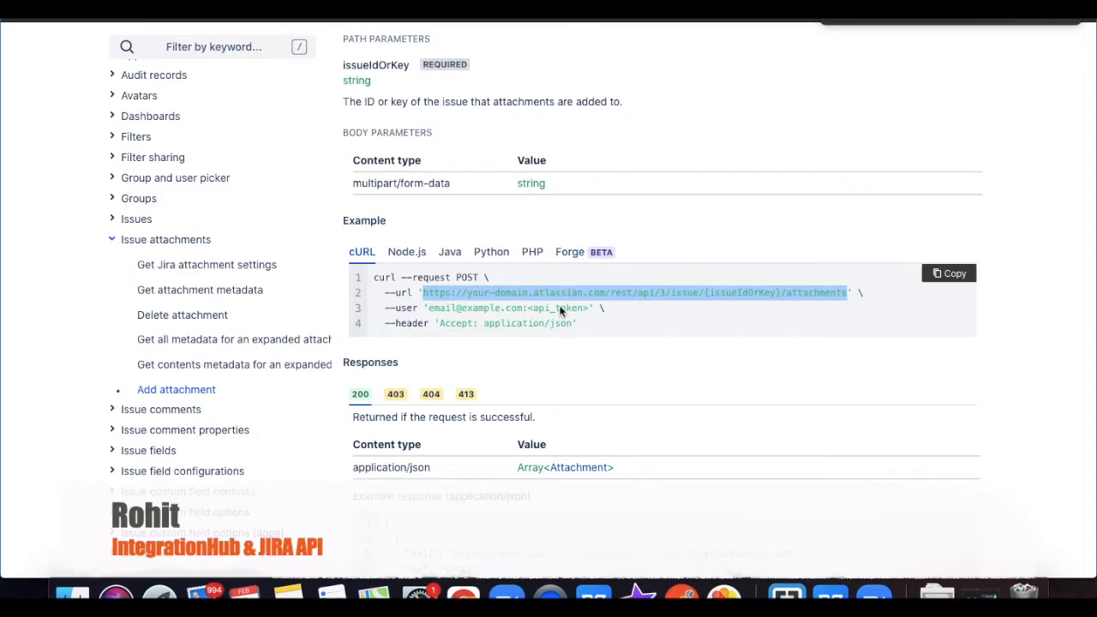
pyautogui.scroll(5, 559, 316)
pyautogui.scroll(2, 557, 319)
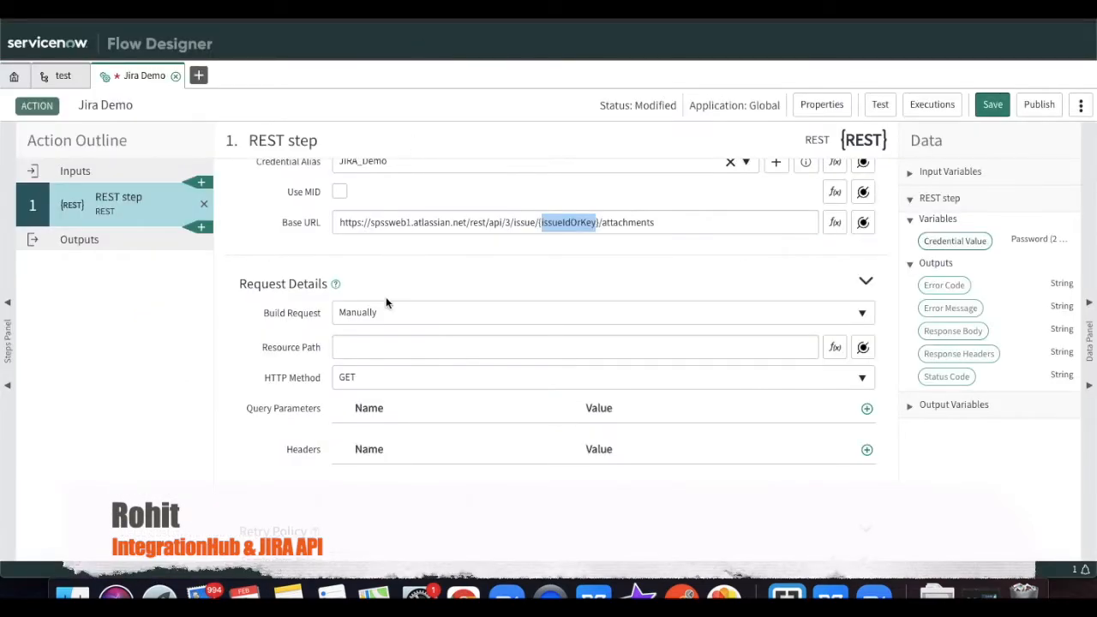
pyautogui.click(352, 384)
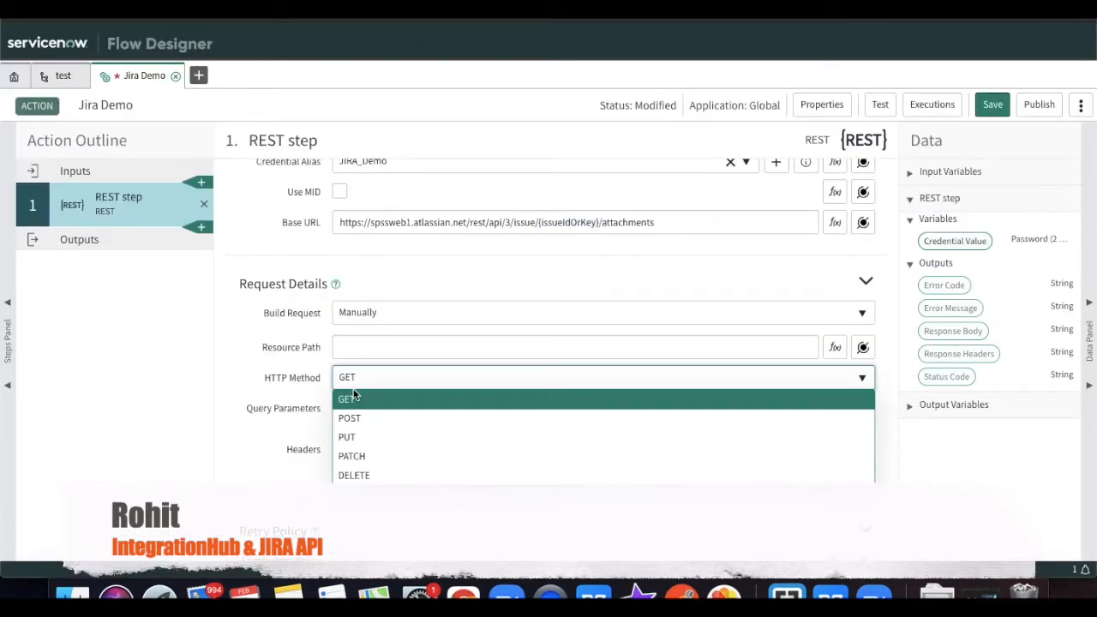
pyautogui.click(354, 424)
# Consult the Add attachment notes on the request format and set the Request Type to Multipart.
pyautogui.scroll(-5, 328, 463)
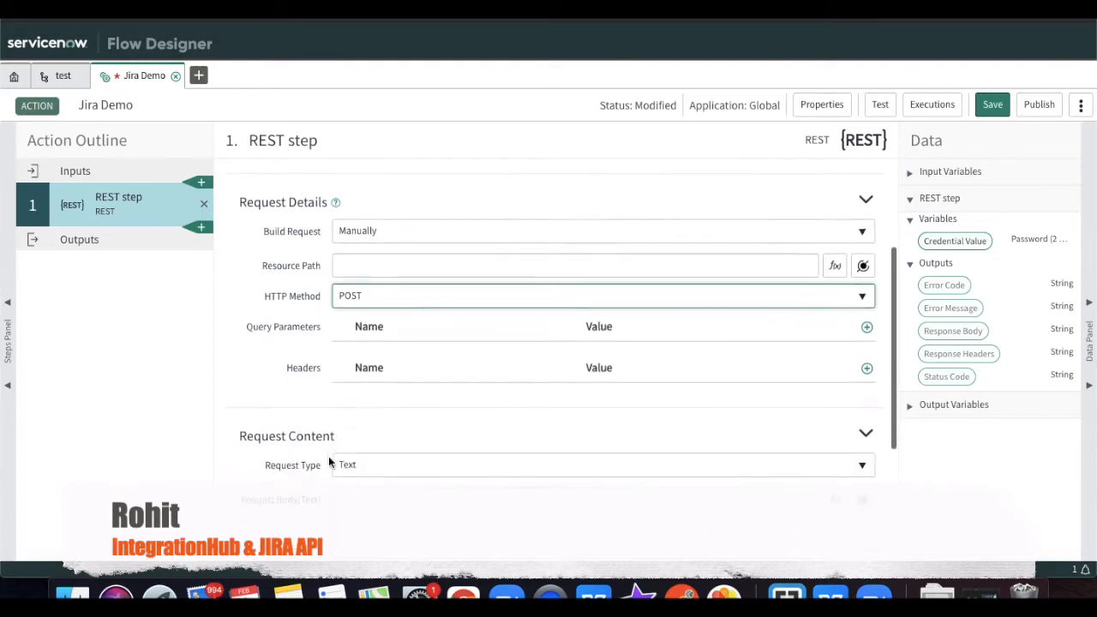
pyautogui.click(375, 434)
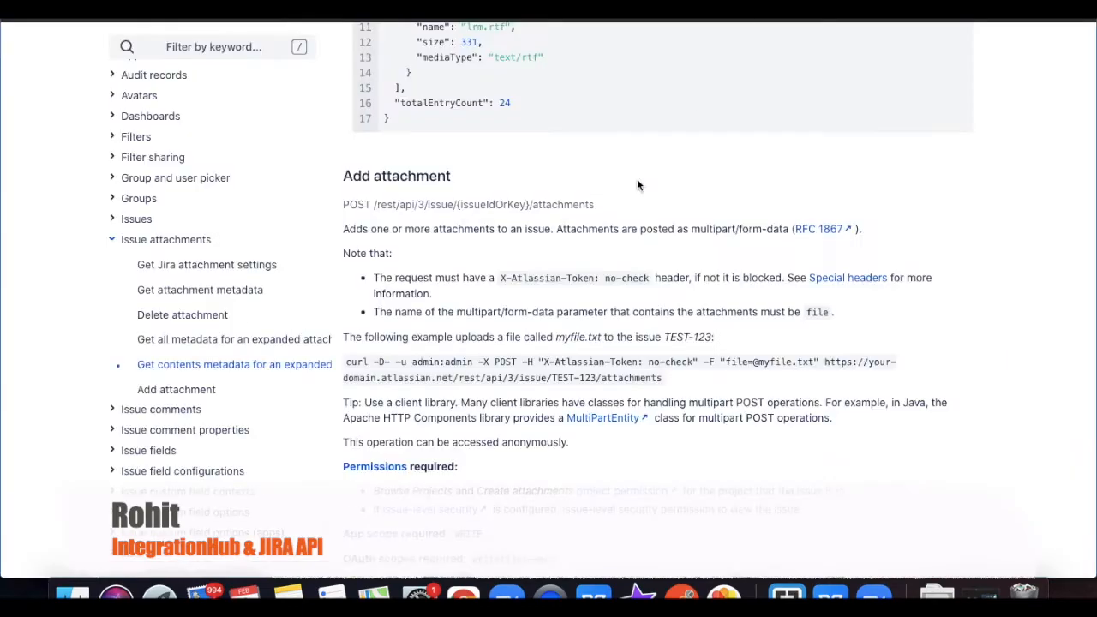
pyautogui.scroll(2, 610, 213)
pyautogui.scroll(-2, 610, 212)
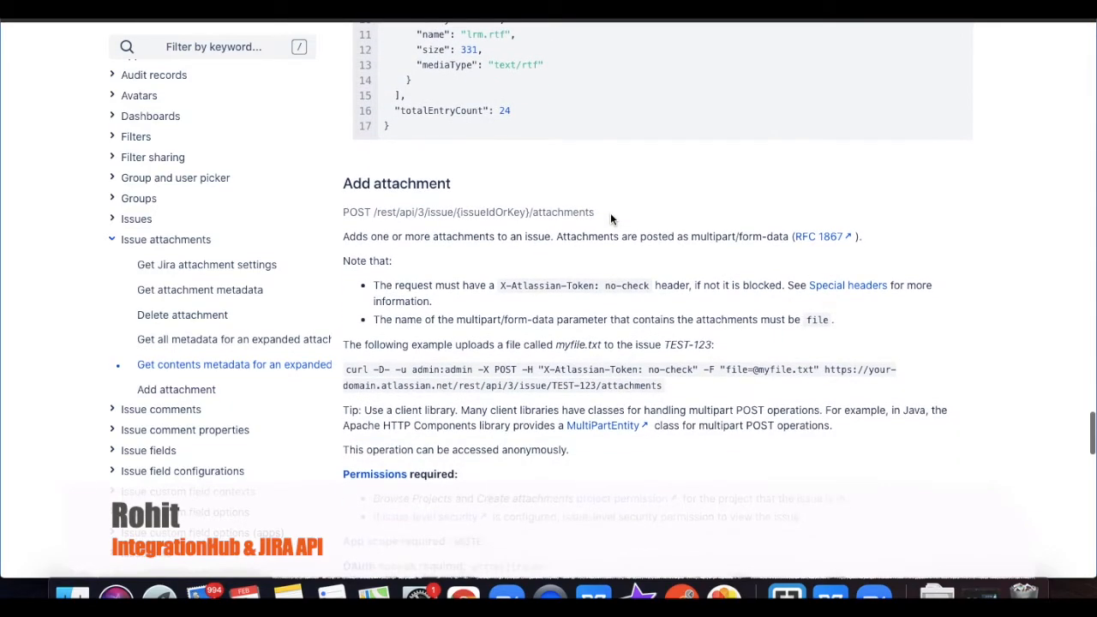
pyautogui.scroll(-1, 610, 212)
pyautogui.scroll(-1, 610, 212)
pyautogui.scroll(-1, 610, 213)
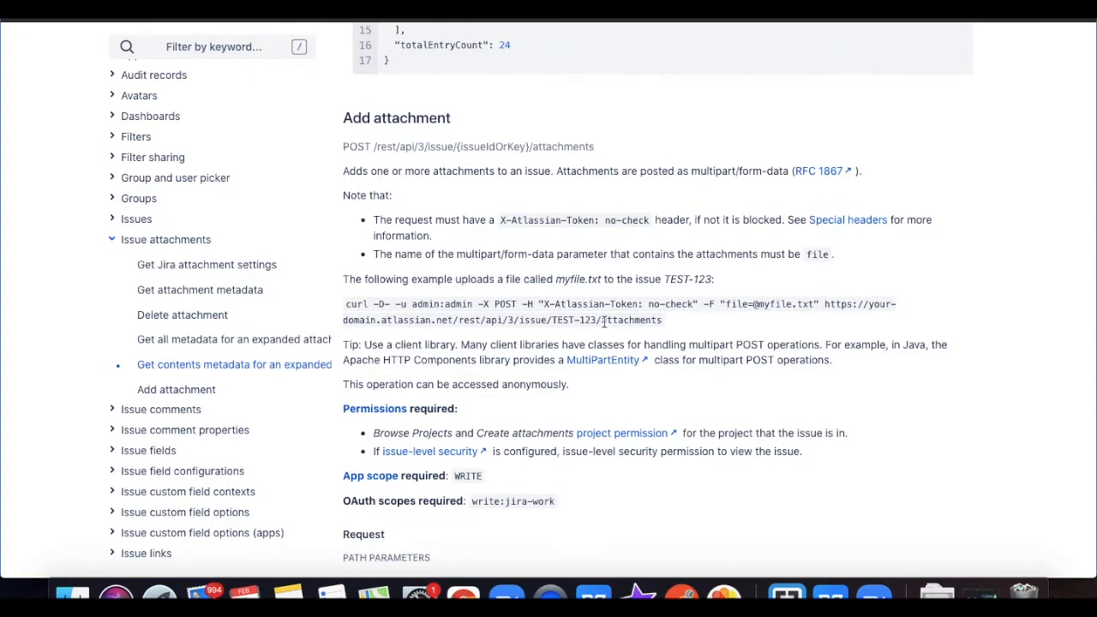
pyautogui.scroll(-4, 603, 320)
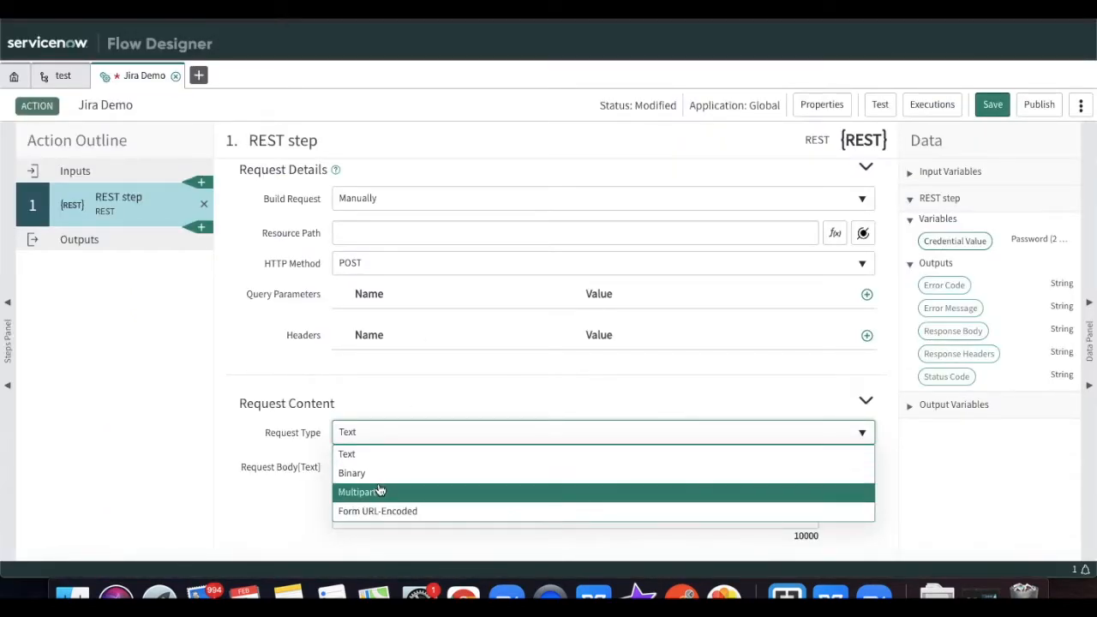
pyautogui.click(378, 493)
pyautogui.scroll(-3, 379, 492)
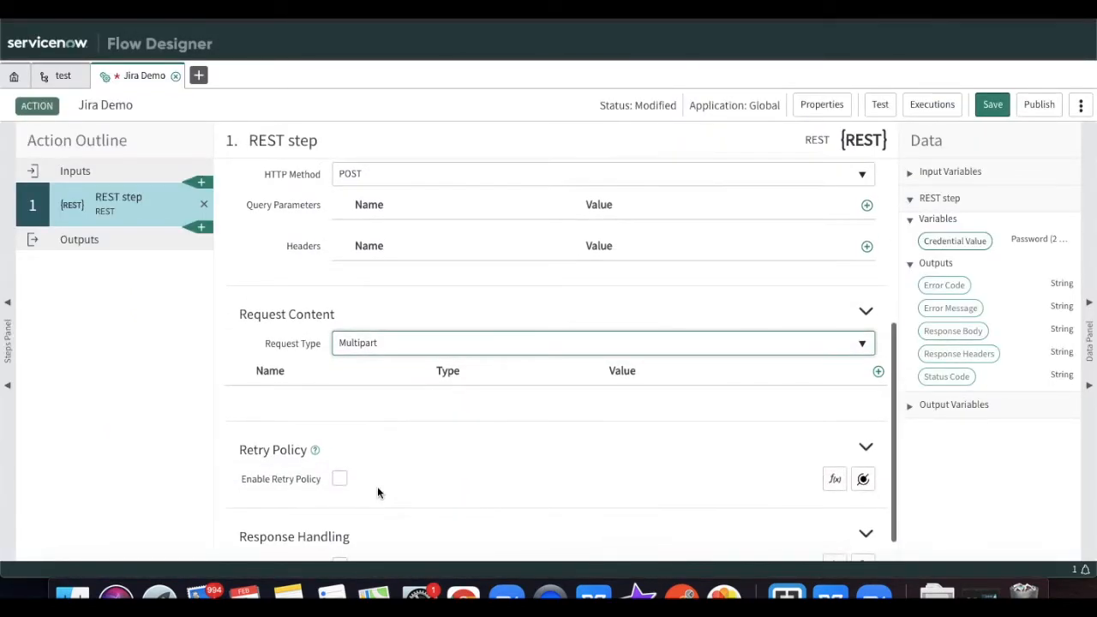
# Add a request header X-Atlassian-Token with the value no-check, copying both from the documentation's curl example.
pyautogui.scroll(1, 378, 492)
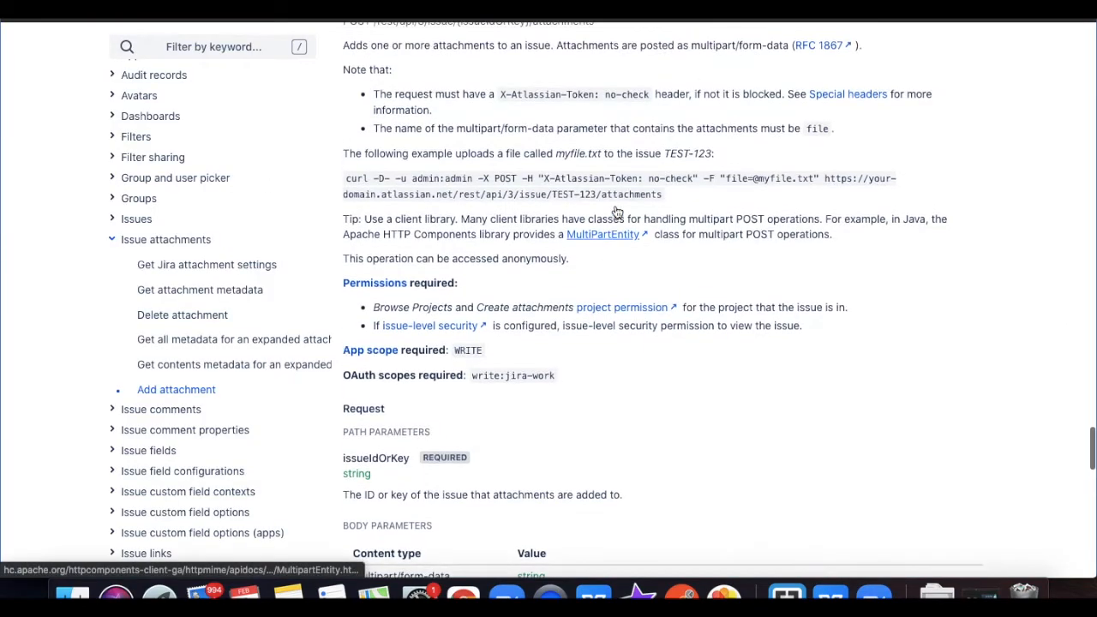
pyautogui.scroll(1, 617, 212)
pyautogui.scroll(1, 618, 212)
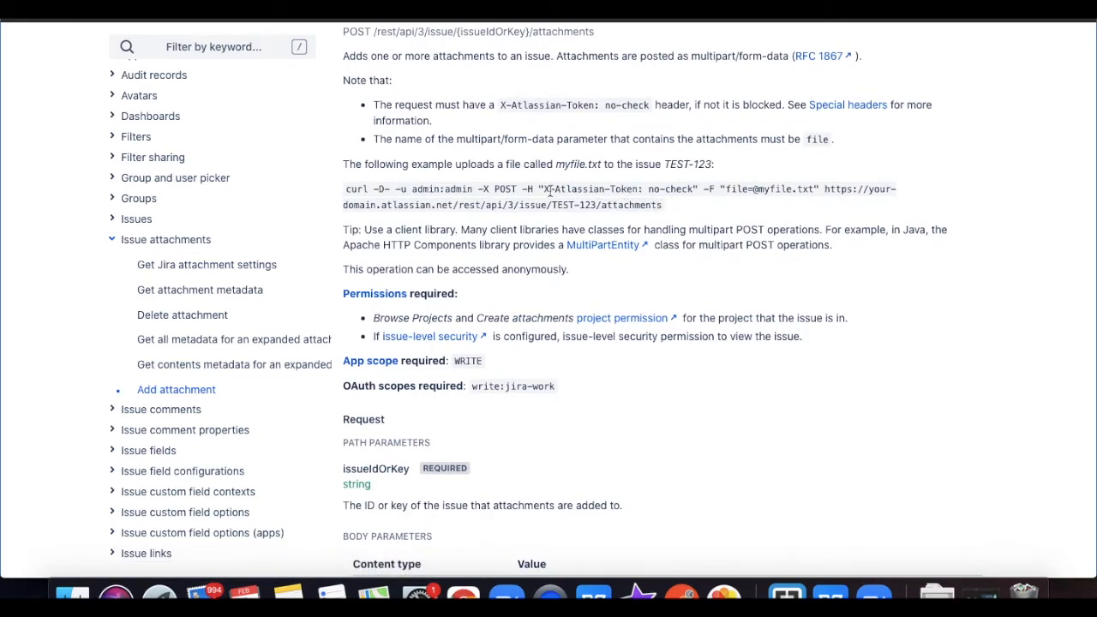
pyautogui.moveTo(545, 188); pyautogui.dragTo(639, 188)
pyautogui.press('super+c')
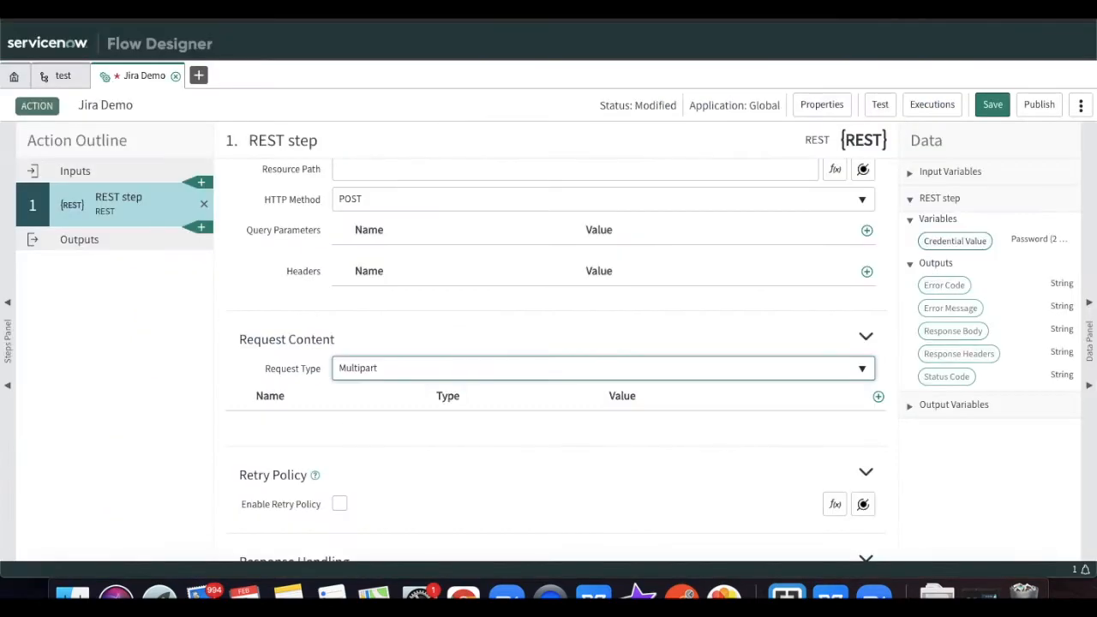
pyautogui.scroll(-1, 360, 374)
pyautogui.scroll(1, 360, 378)
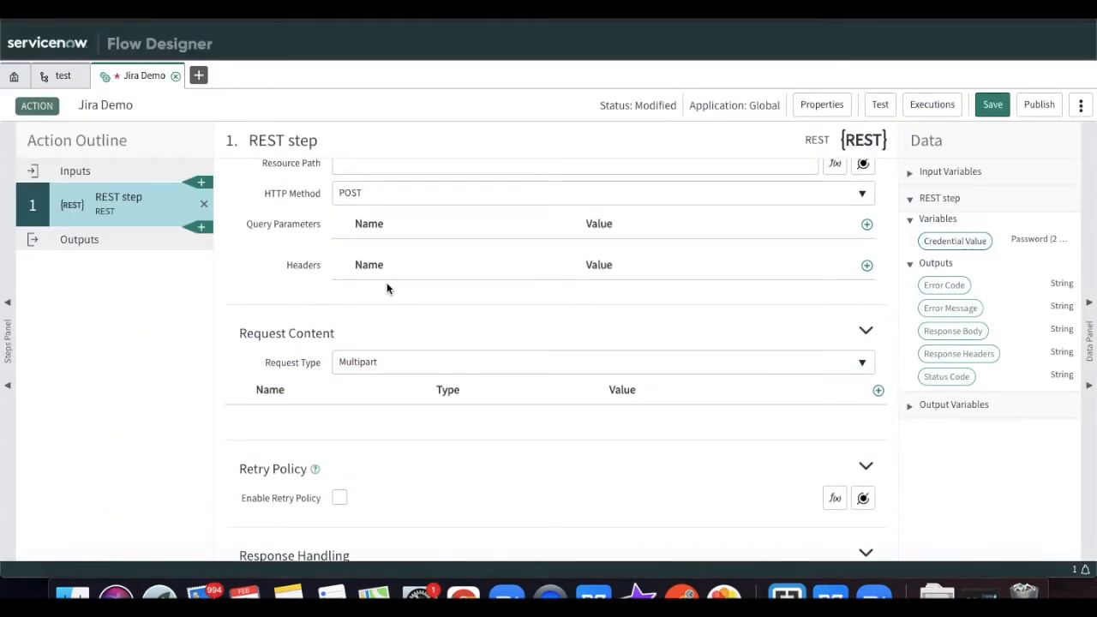
pyautogui.click(868, 266)
pyautogui.click(457, 306)
pyautogui.press('super+v')
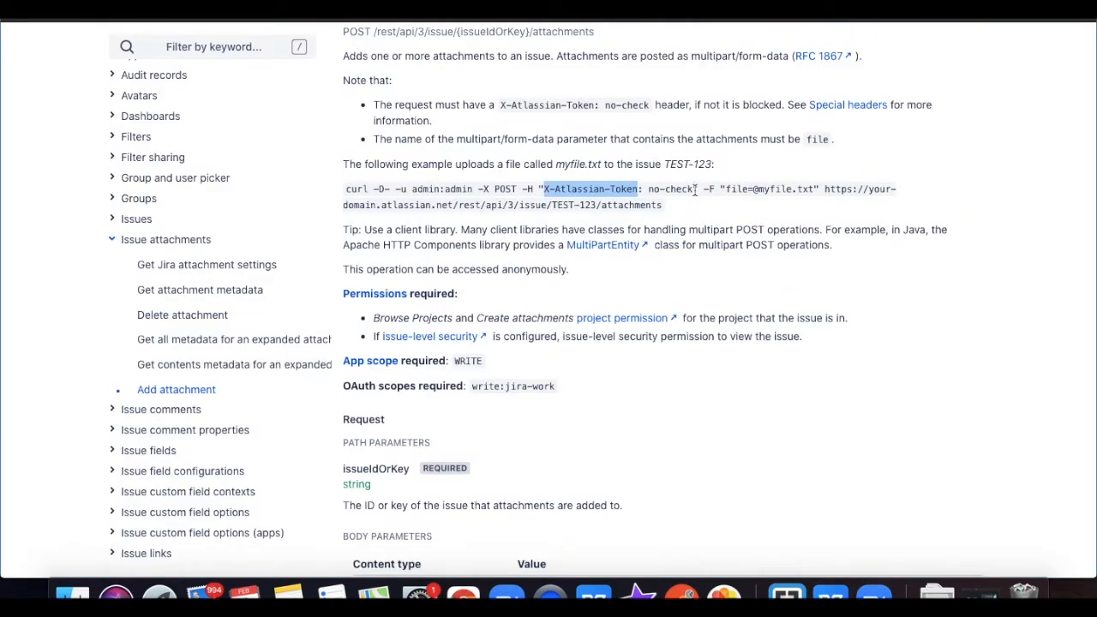
pyautogui.moveTo(696, 190); pyautogui.dragTo(652, 191)
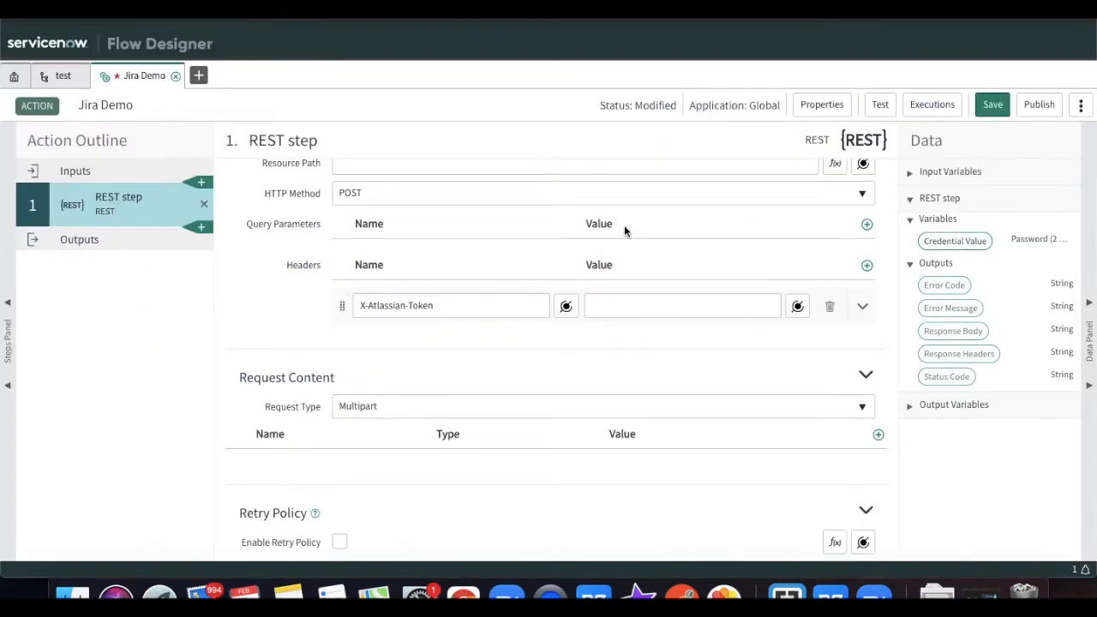
pyautogui.hotkey('ctrl', 'v')
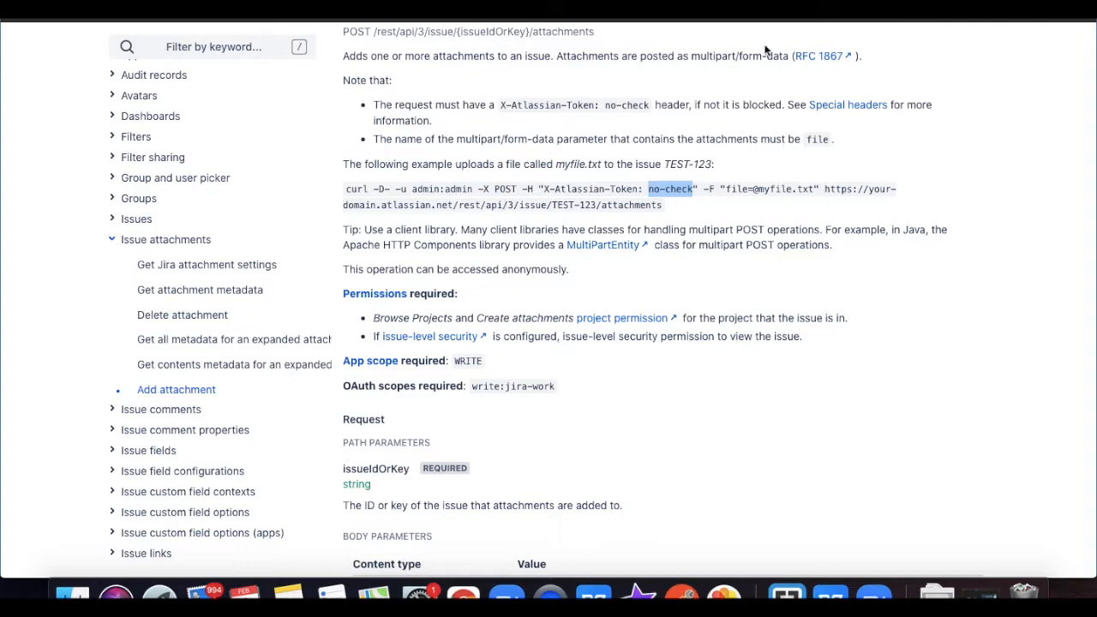
# Check the form parameter in the curl example and add a multipart entry named file with type attachment.
pyautogui.doubleClick(733, 189)
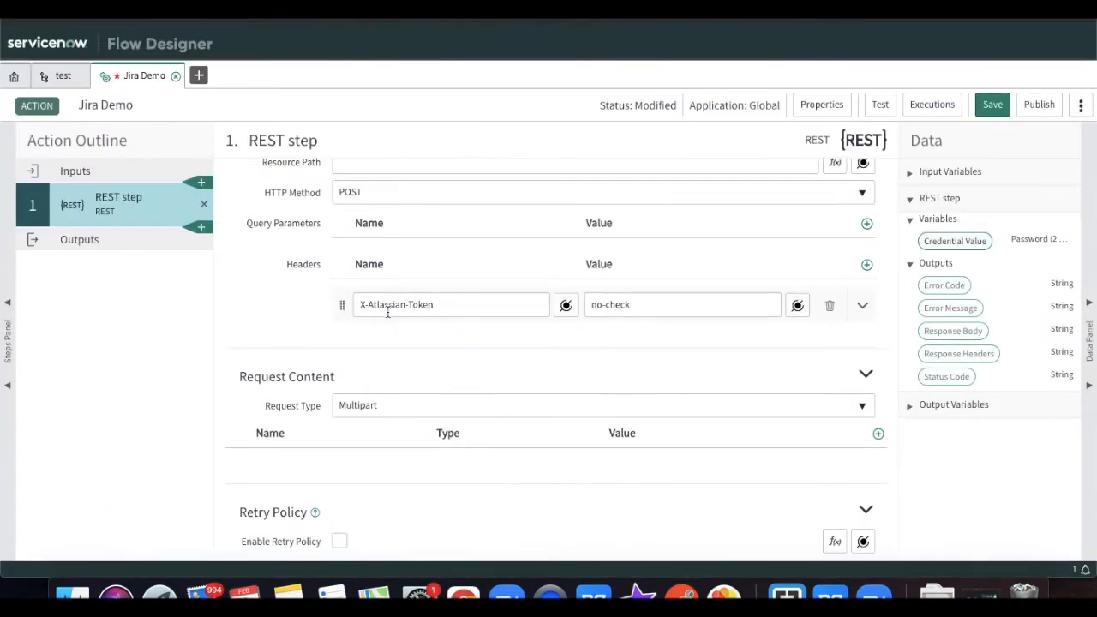
pyautogui.scroll(-1, 387, 311)
pyautogui.scroll(2, 388, 311)
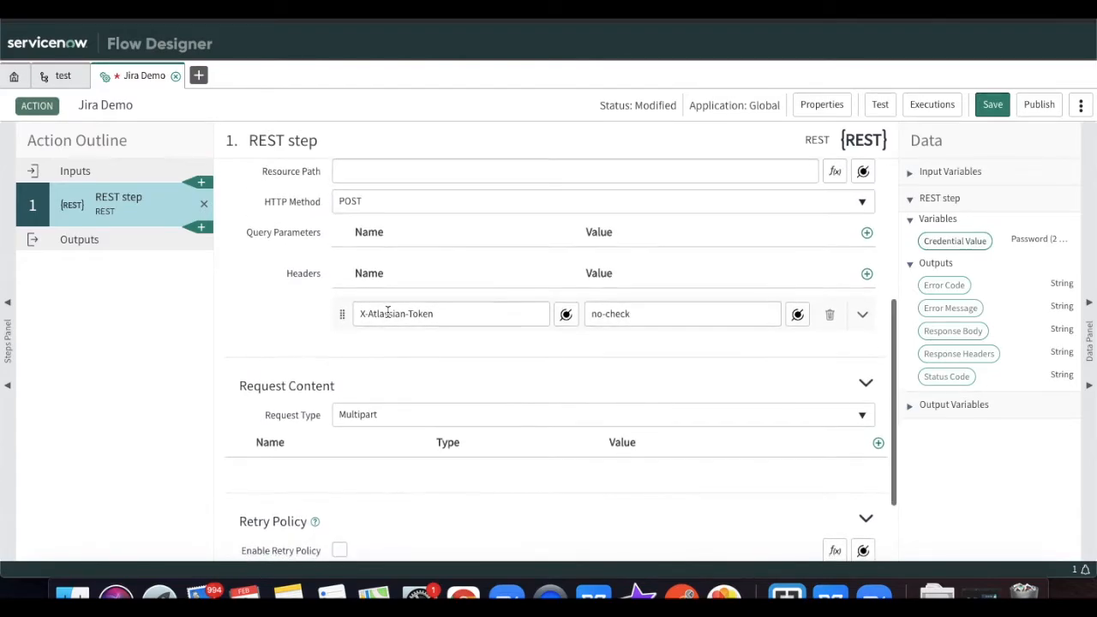
pyautogui.scroll(-1, 387, 314)
pyautogui.click(878, 435)
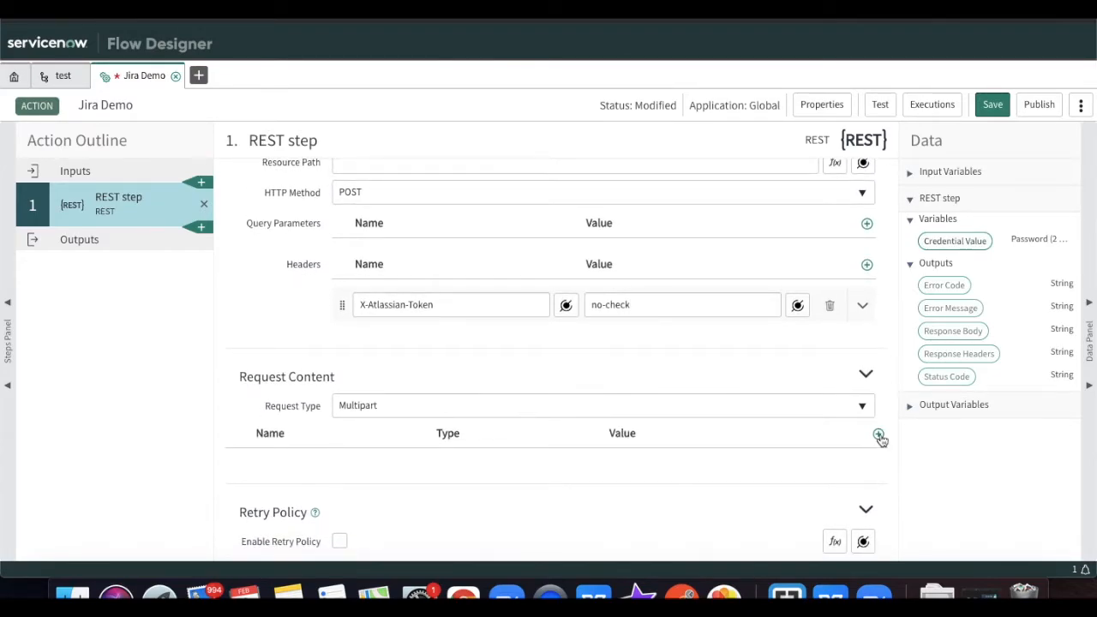
pyautogui.click(311, 474)
pyautogui.doubleClick(274, 474)
pyautogui.write('file')
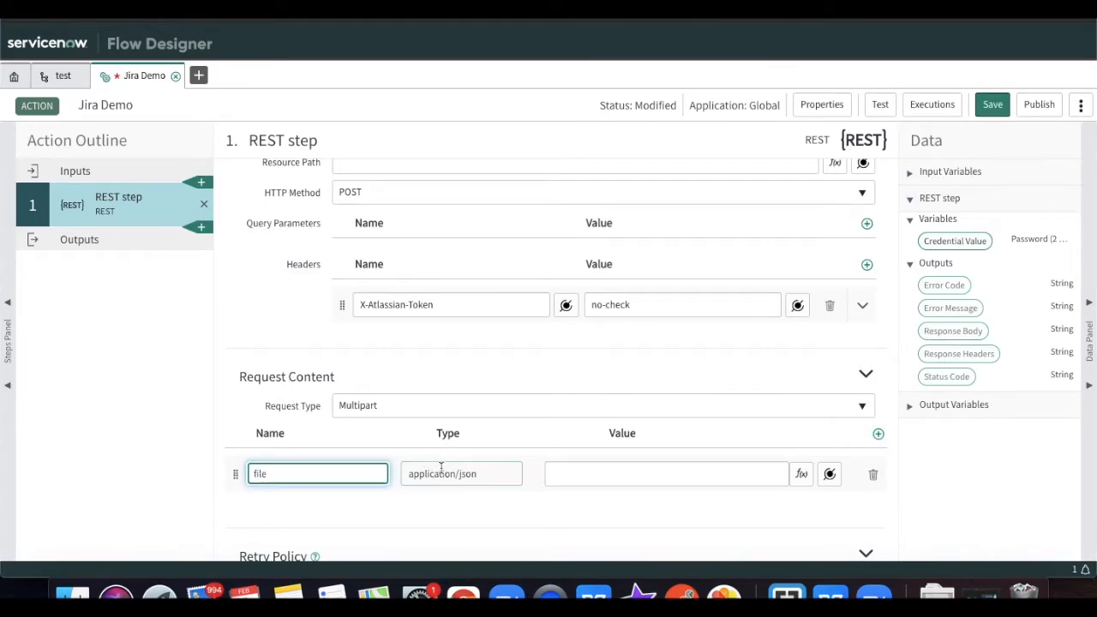
pyautogui.click(442, 468)
pyautogui.moveTo(495, 474); pyautogui.dragTo(403, 471)
pyautogui.write('attachment')
pyautogui.click(616, 488)
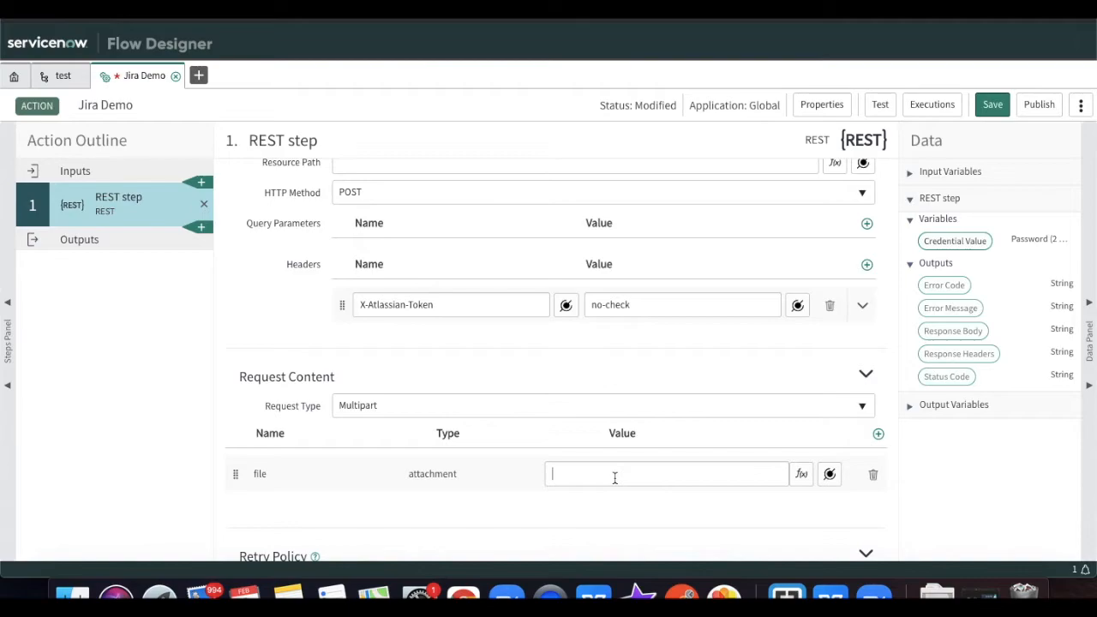
# Review the remaining REST step settings and save the Jira Demo action.
pyautogui.scroll(2, 690, 469)
pyautogui.scroll(-5, 691, 469)
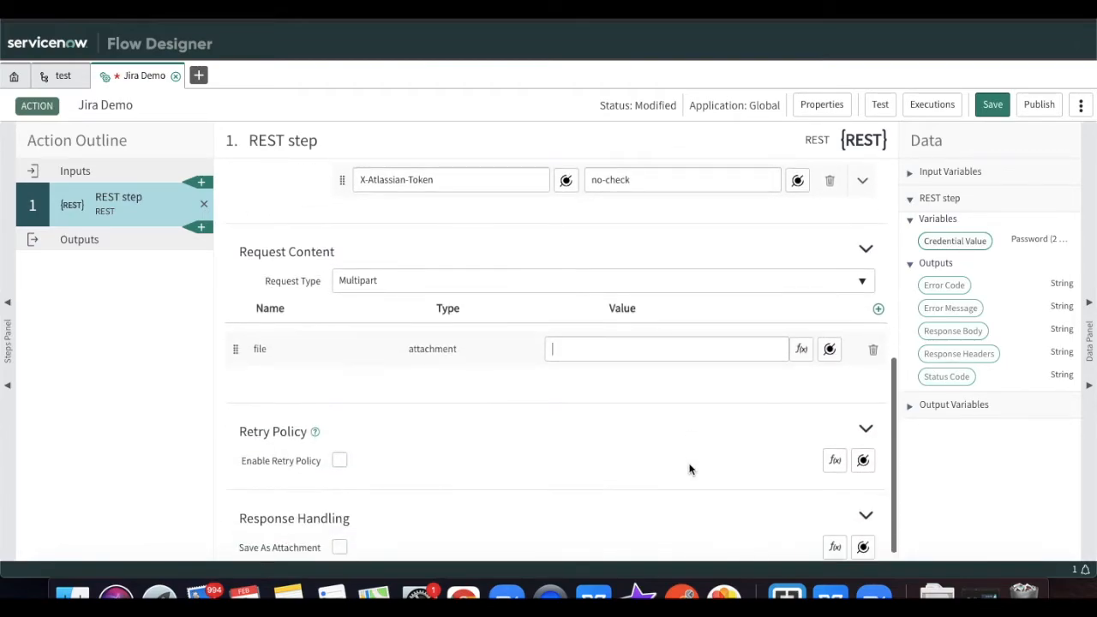
pyautogui.scroll(-1, 690, 469)
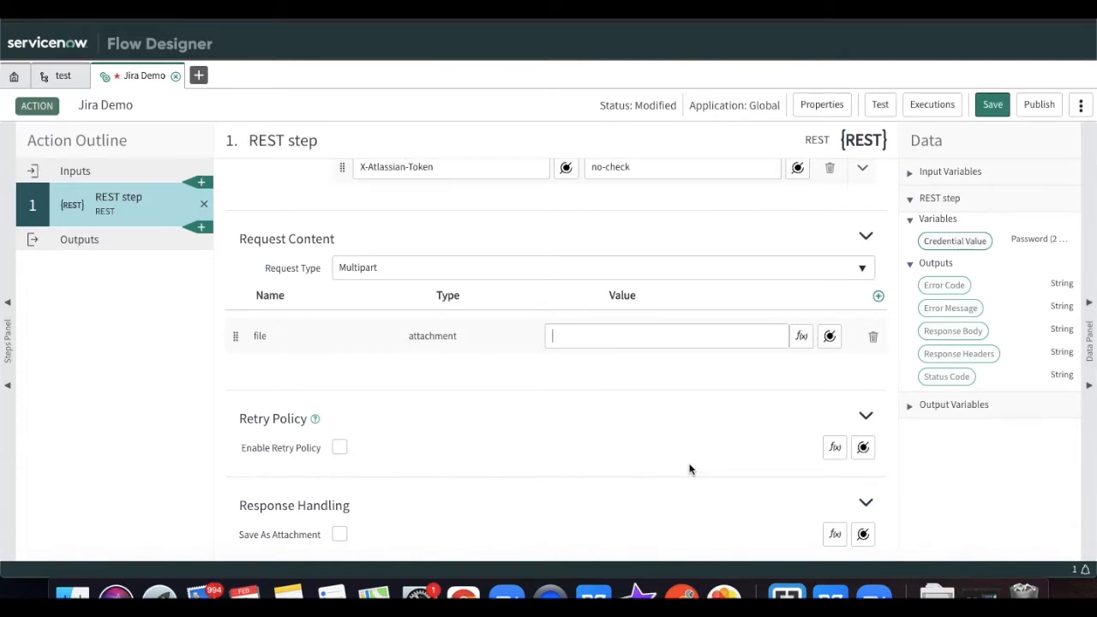
pyautogui.click(992, 104)
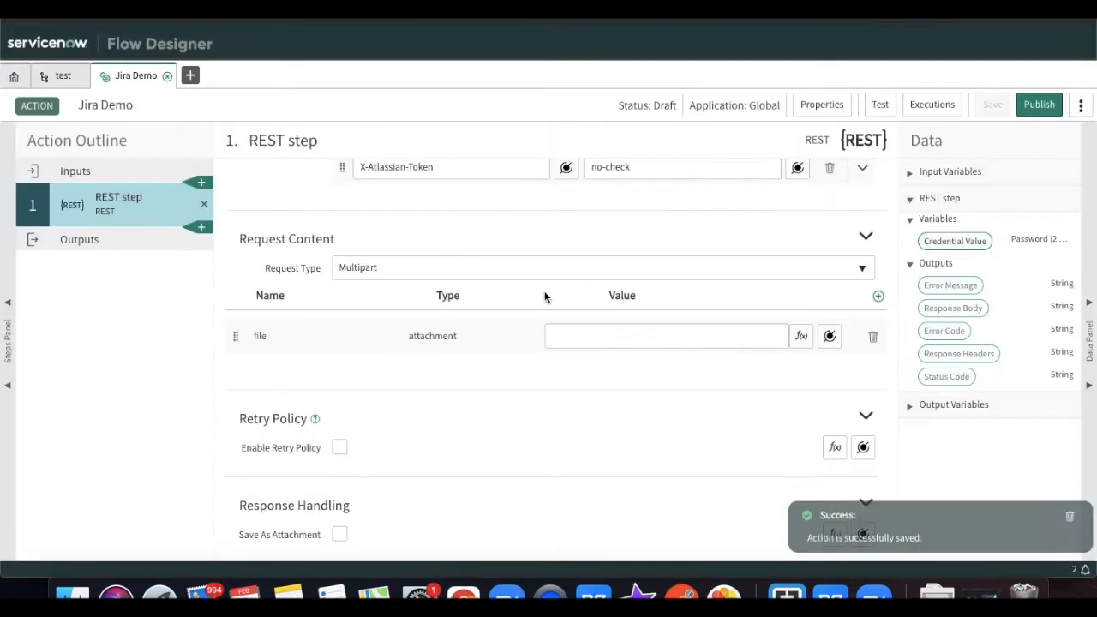
# Create an action input labelled Jira Number and make it mandatory.
pyautogui.click(97, 178)
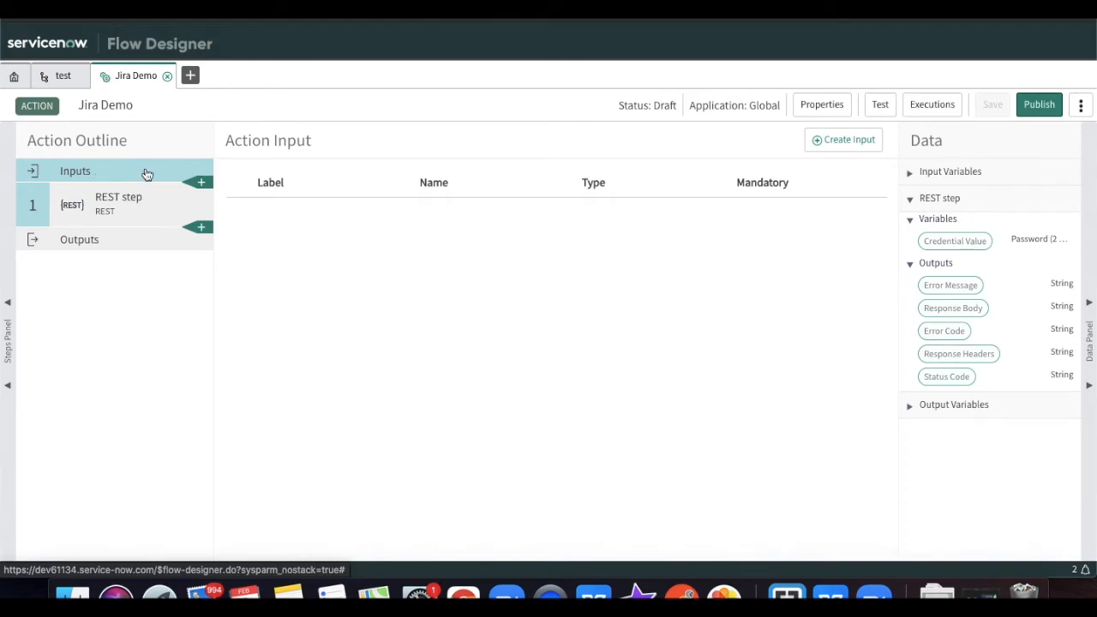
pyautogui.click(830, 153)
pyautogui.click(328, 221)
pyautogui.moveTo(328, 221); pyautogui.dragTo(250, 221)
pyautogui.write('Jira Number')
pyautogui.click(472, 221)
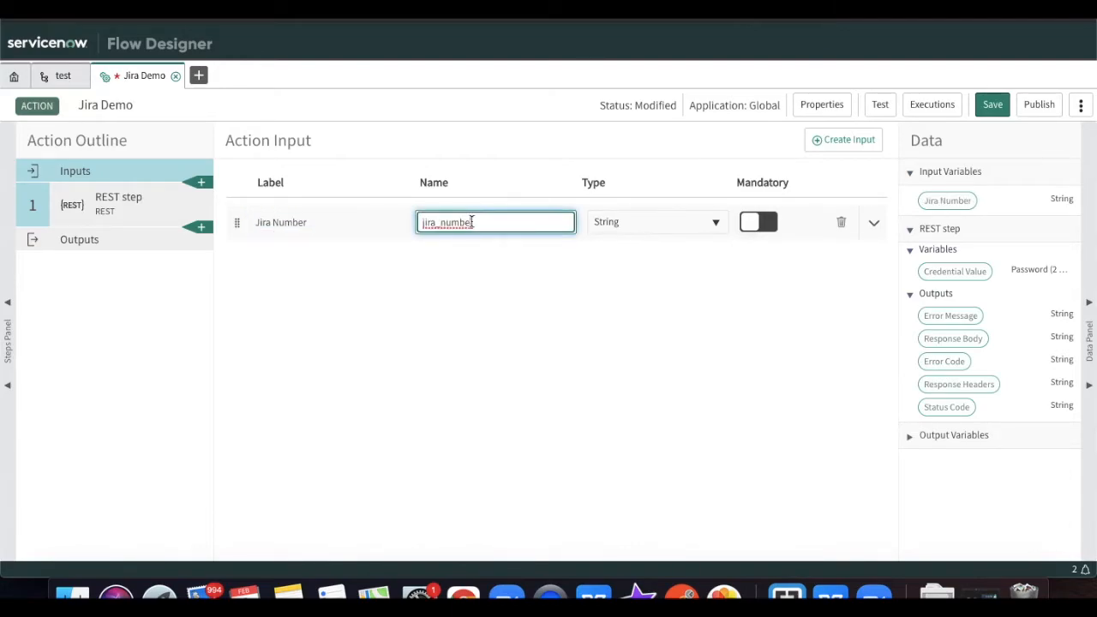
pyautogui.click(760, 223)
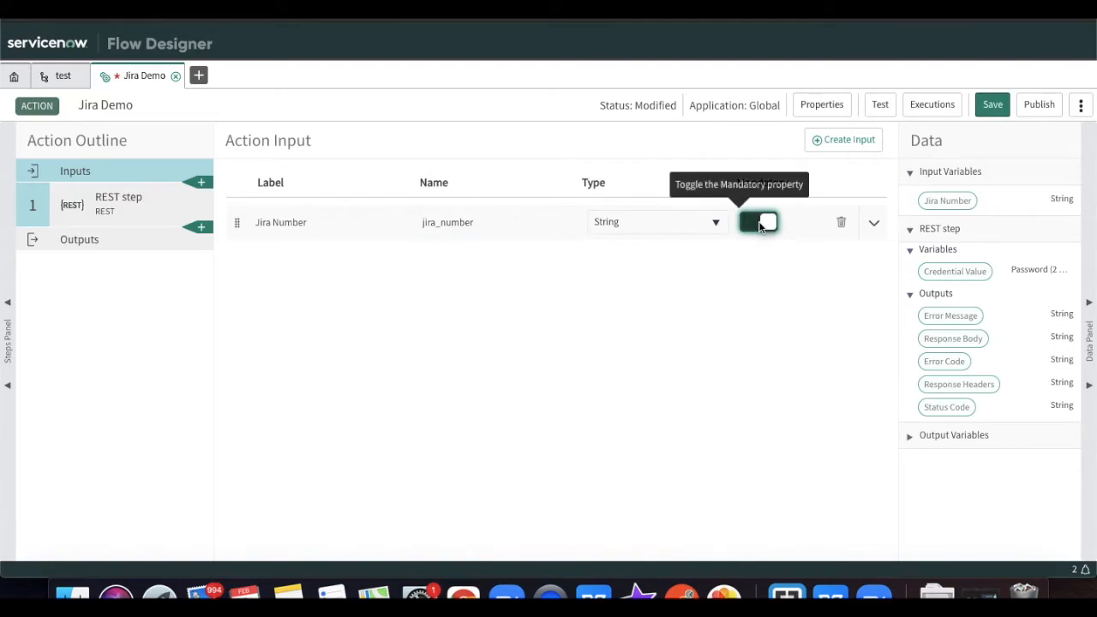
# Create a second action input labelled Attachment Sys_id and make it mandatory.
pyautogui.click(843, 141)
pyautogui.moveTo(321, 263); pyautogui.dragTo(241, 263)
pyautogui.write('Attachment Sys_id')
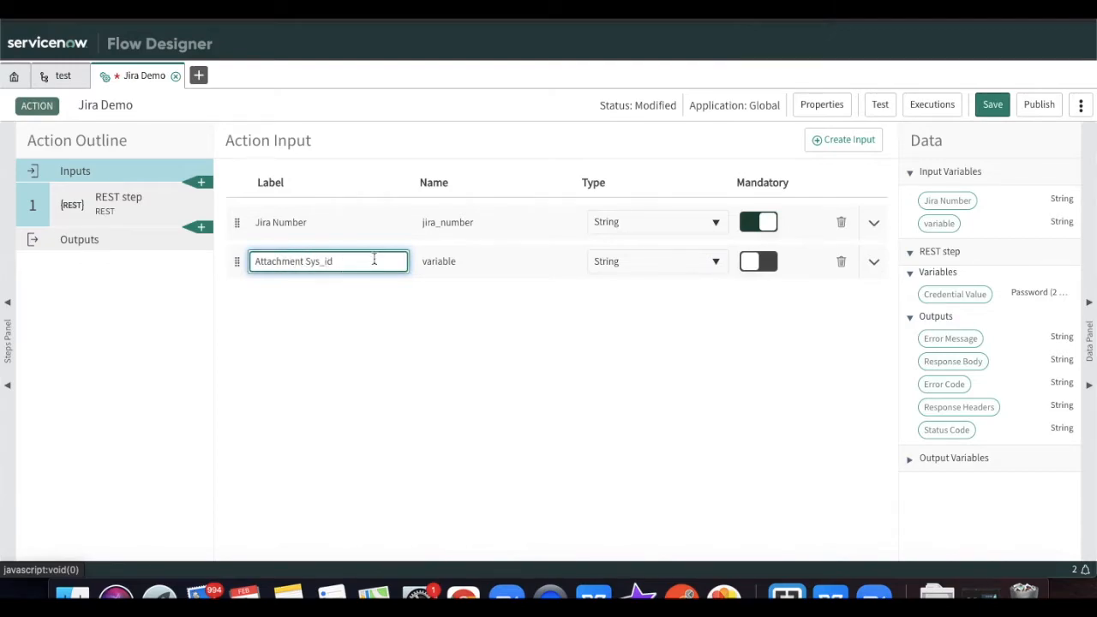
pyautogui.press('Tab')
pyautogui.click(752, 262)
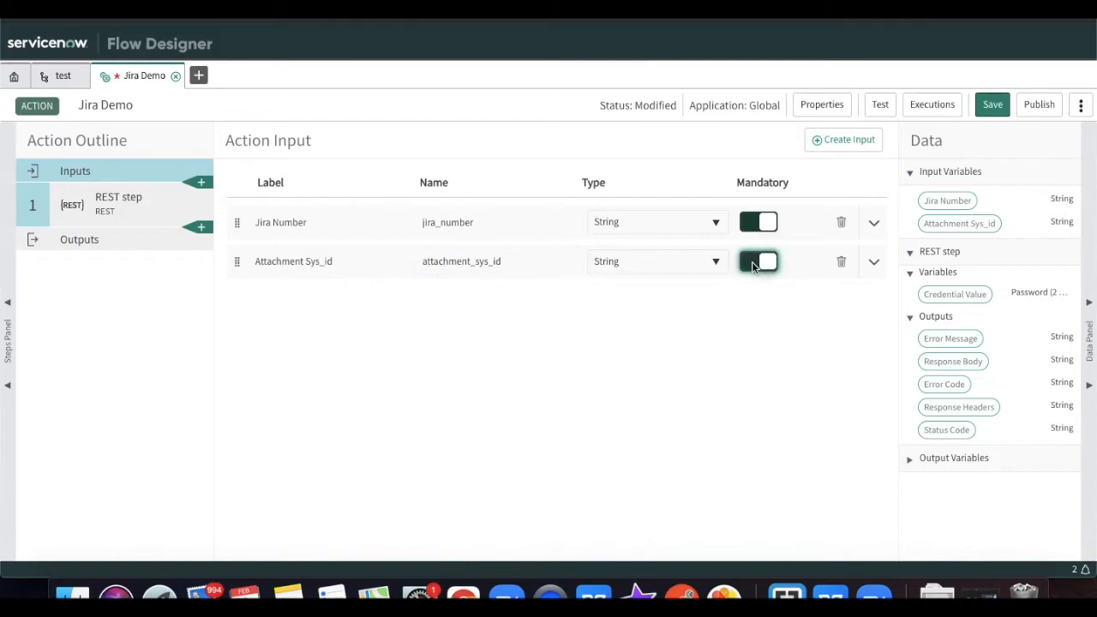
# Replace the {issueIdOrKey} placeholder in the REST step's Base URL with the Jira Number input variable.
pyautogui.click(135, 213)
pyautogui.click(574, 318)
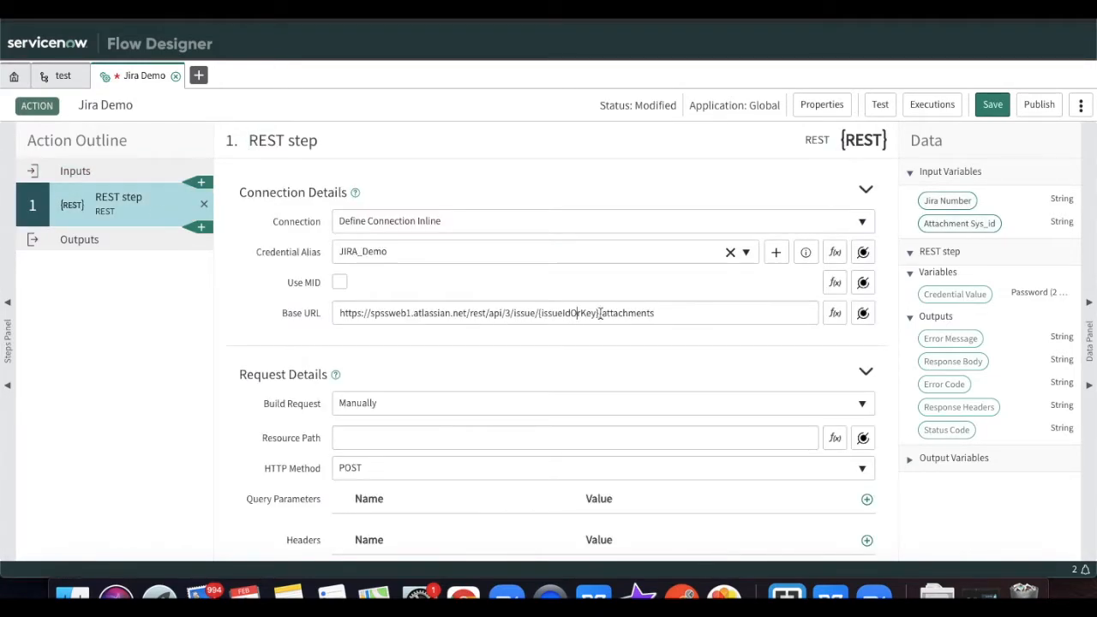
pyautogui.moveTo(603, 313); pyautogui.dragTo(584, 314)
pyautogui.click(591, 313)
pyautogui.moveTo(598, 314); pyautogui.dragTo(540, 316)
pyautogui.press('BackSpace')
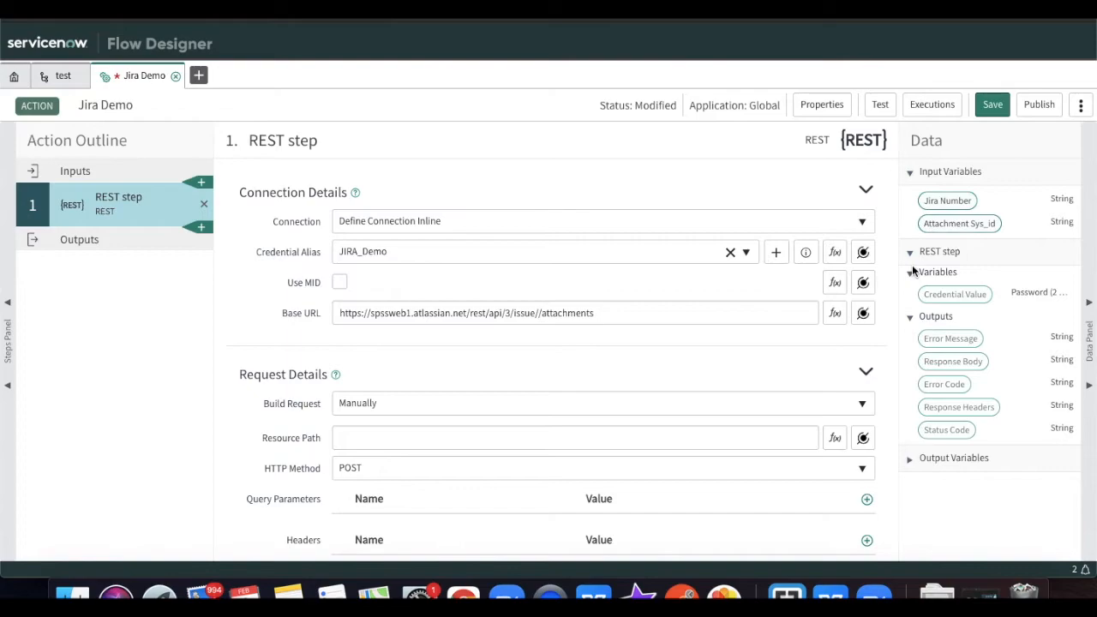
pyautogui.moveTo(949, 202); pyautogui.dragTo(539, 328)
pyautogui.moveTo(534, 324); pyautogui.dragTo(538, 317)
# Set the multipart file entry's value to the Attachment Sys_id input variable and save the action.
pyautogui.scroll(-2, 600, 400)
pyautogui.scroll(-4, 603, 401)
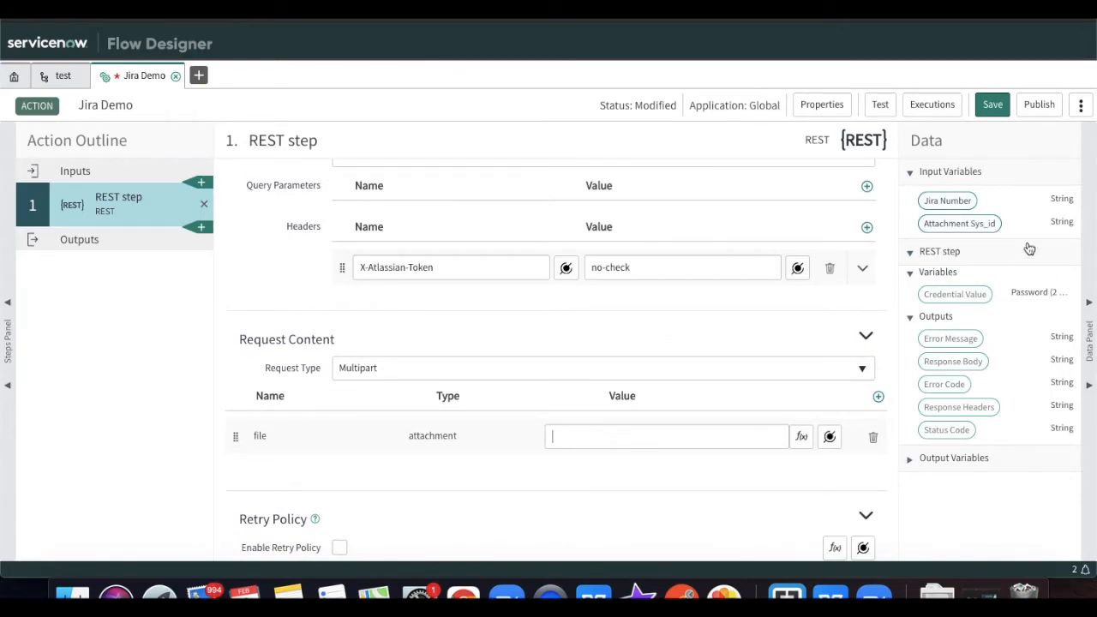
pyautogui.moveTo(978, 223); pyautogui.dragTo(625, 448)
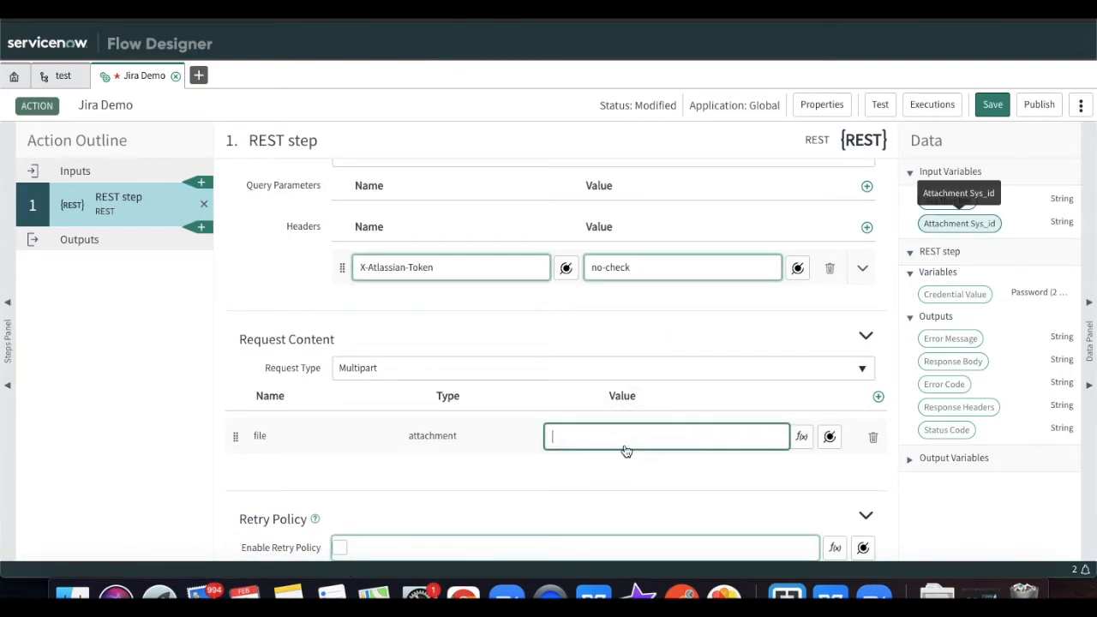
pyautogui.click(995, 104)
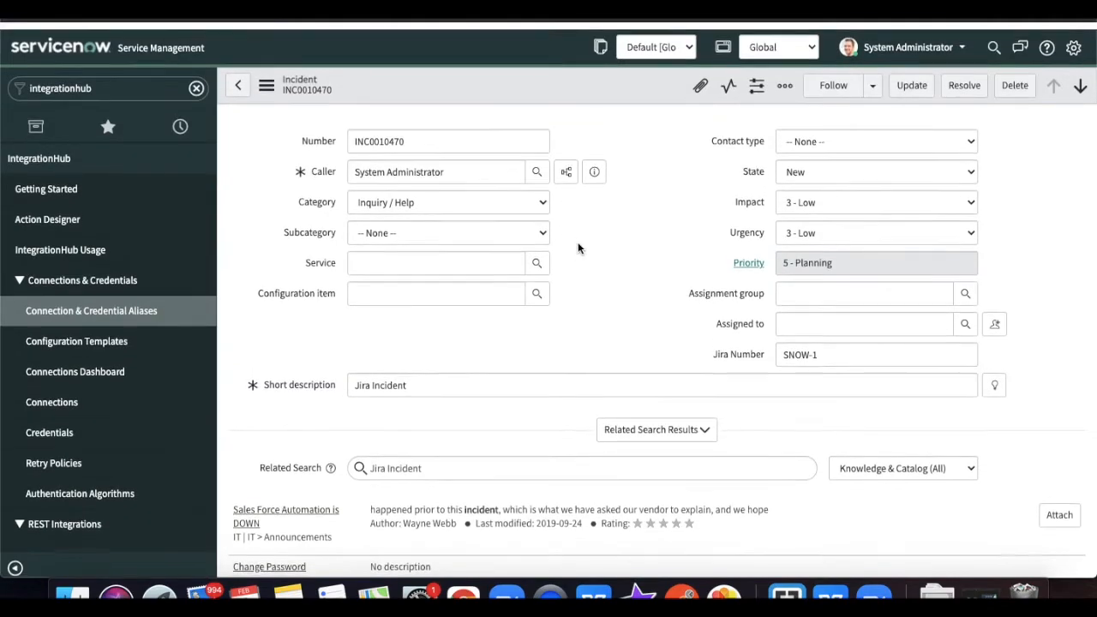
# Attach the file Swegar.docx to the Jira Incident record and close the attachments dialog.
pyautogui.click(700, 82)
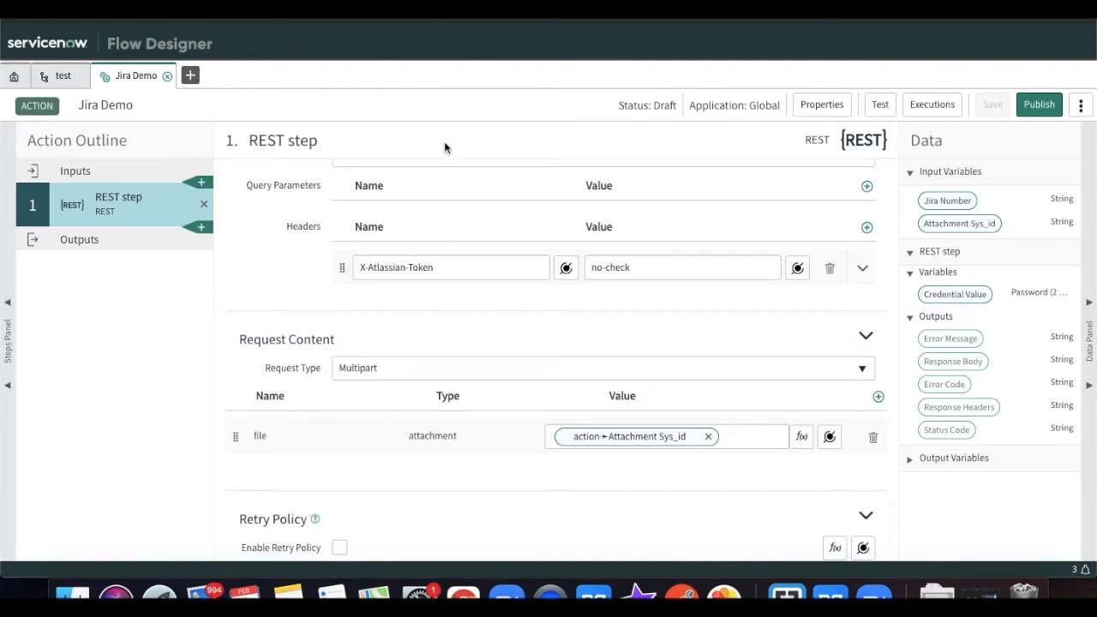
pyautogui.scroll(-2, 444, 211)
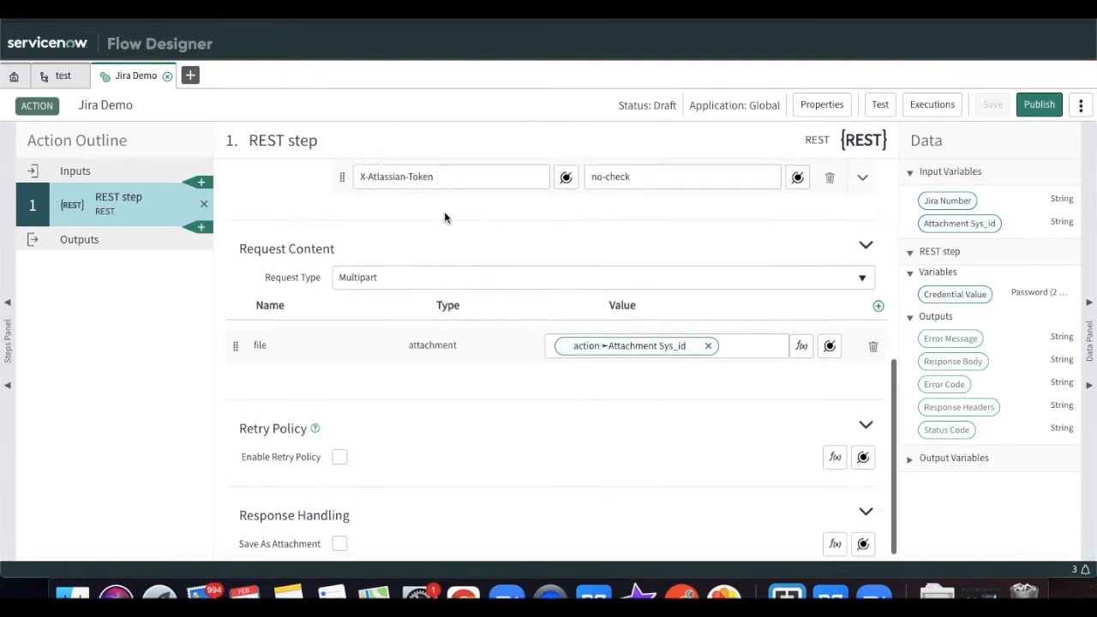
pyautogui.scroll(5, 444, 217)
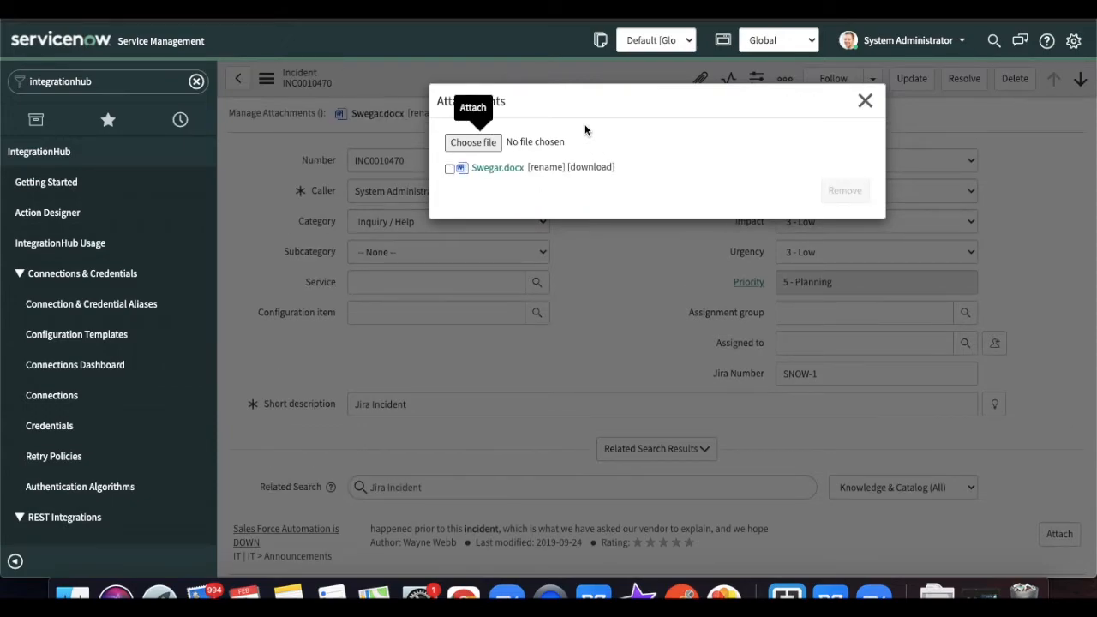
pyautogui.click(865, 101)
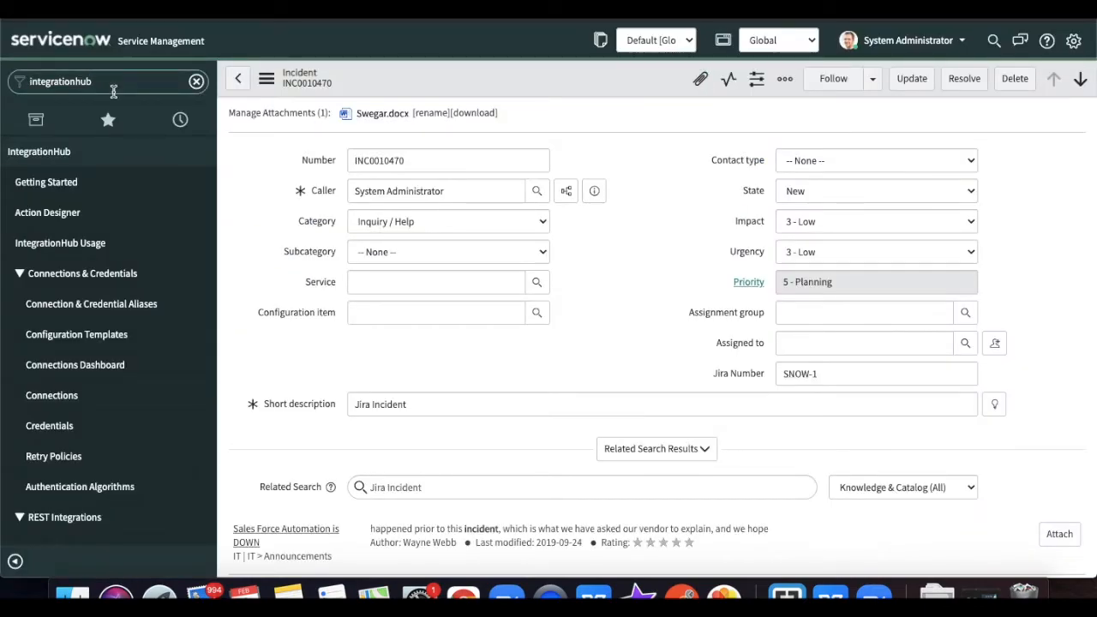
# Open the sys_attachment table list and copy the sys_id of the newest Swegar.docx record.
pyautogui.doubleClick(113, 91)
pyautogui.write('sys')
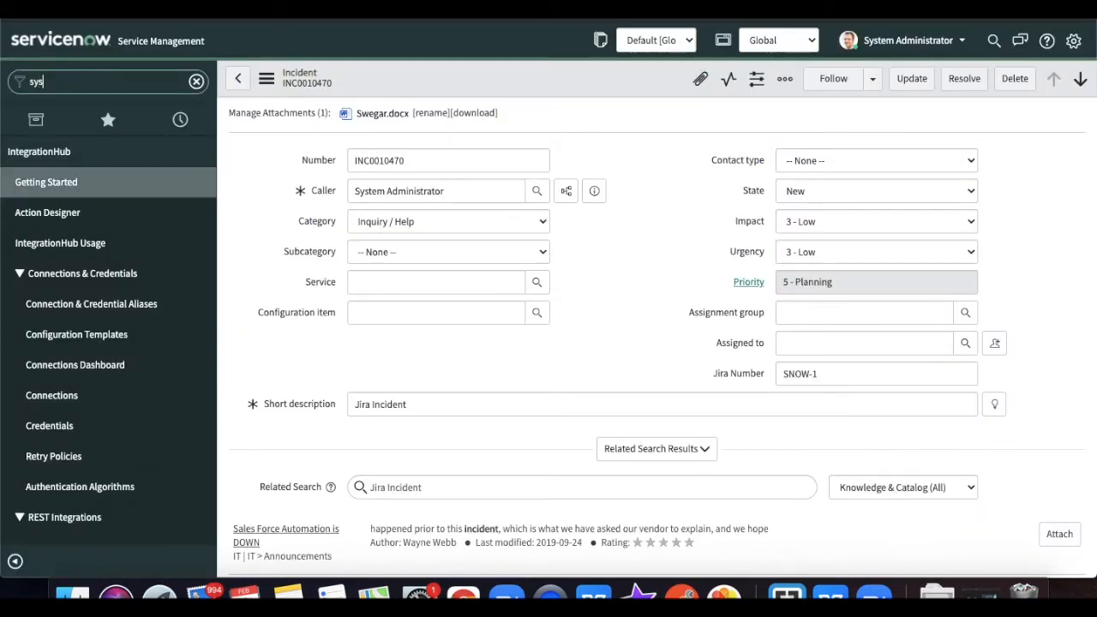
pyautogui.write('_attachment')
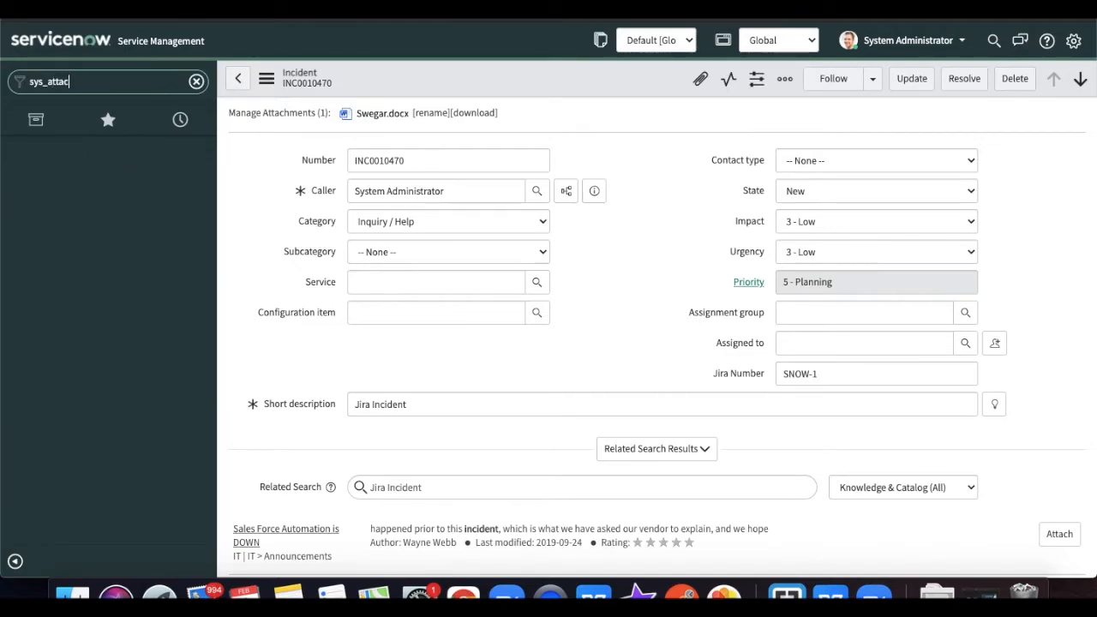
pyautogui.write('.LISt')
pyautogui.press('Return')
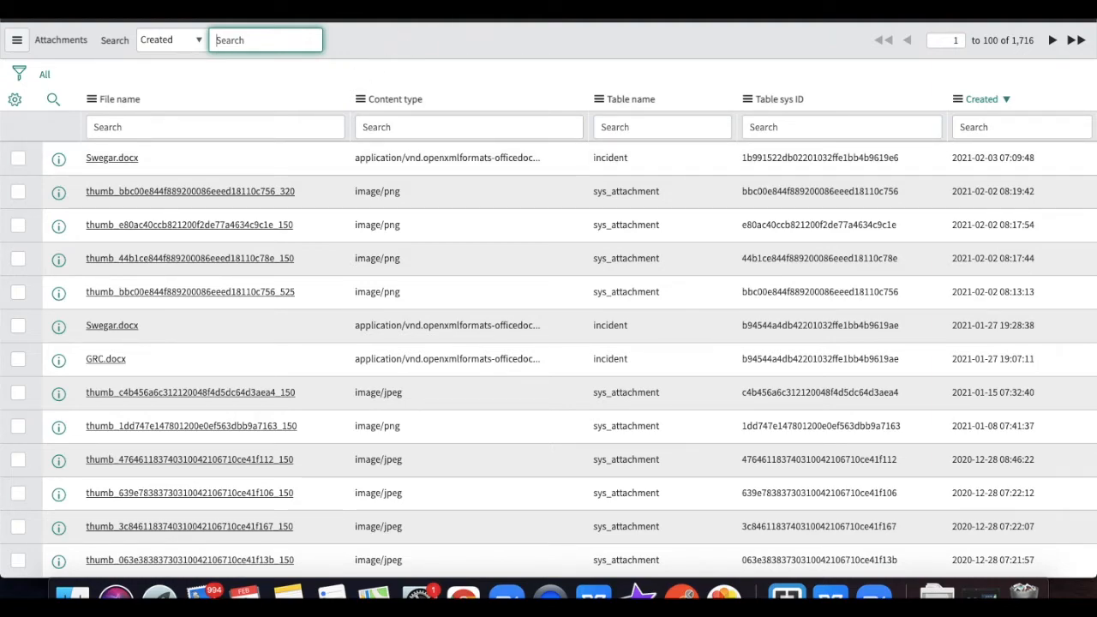
pyautogui.rightClick(183, 168)
pyautogui.click(223, 233)
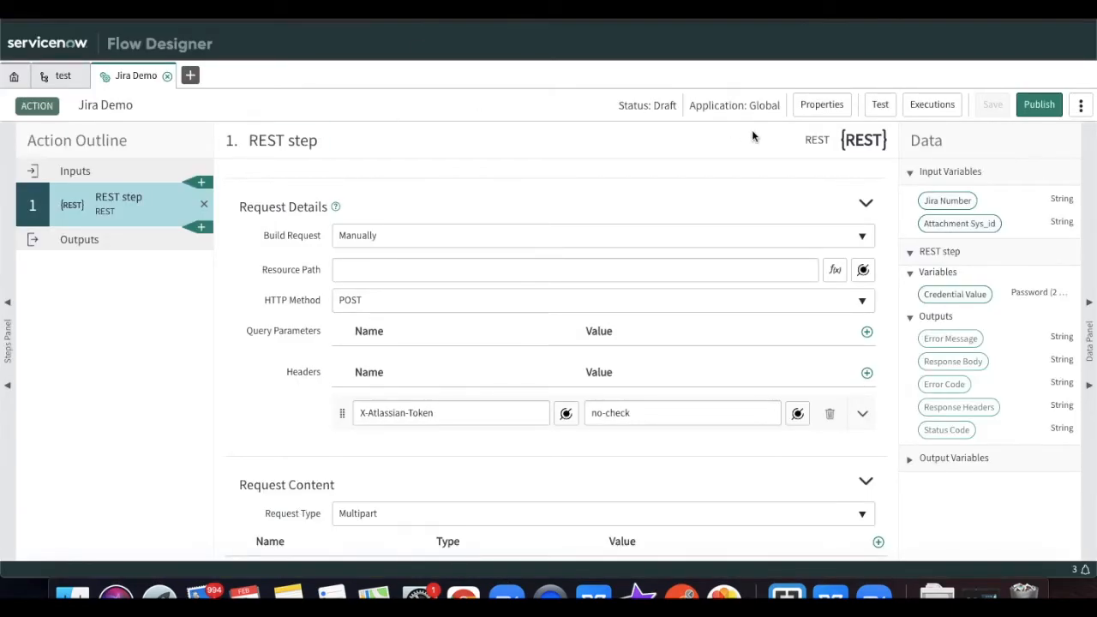
# Run a test of the Jira Demo action with the copied attachment sys_id and the incident's Jira Number SNOW-1.
pyautogui.click(878, 106)
pyautogui.click(513, 186)
pyautogui.press('super+v')
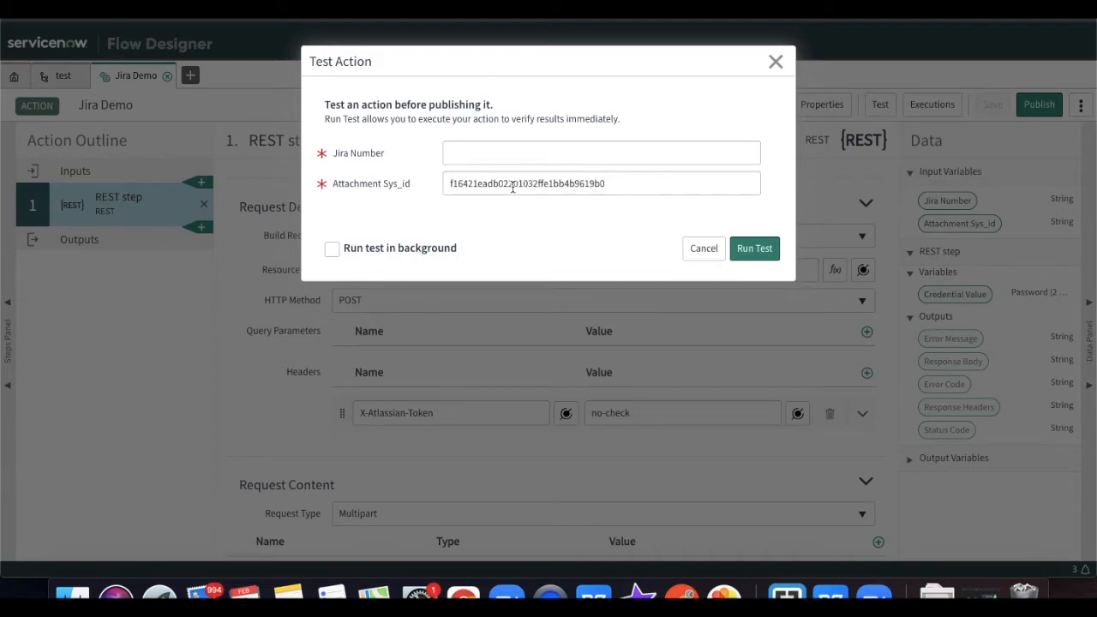
pyautogui.hotkey('ctrl', 'Tab')
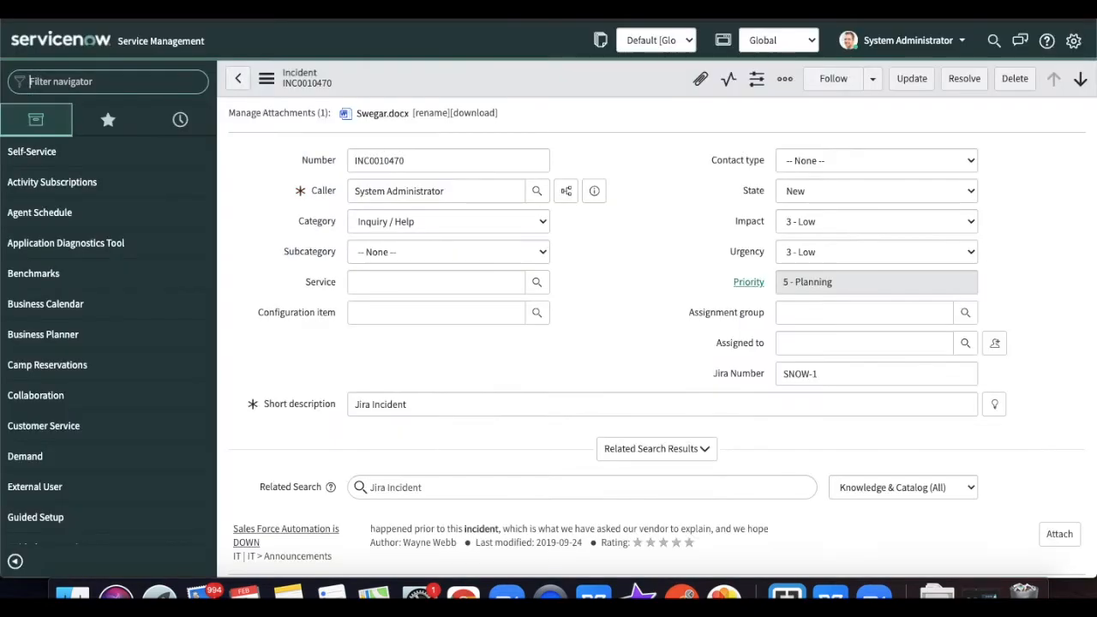
pyautogui.moveTo(848, 377); pyautogui.dragTo(759, 379)
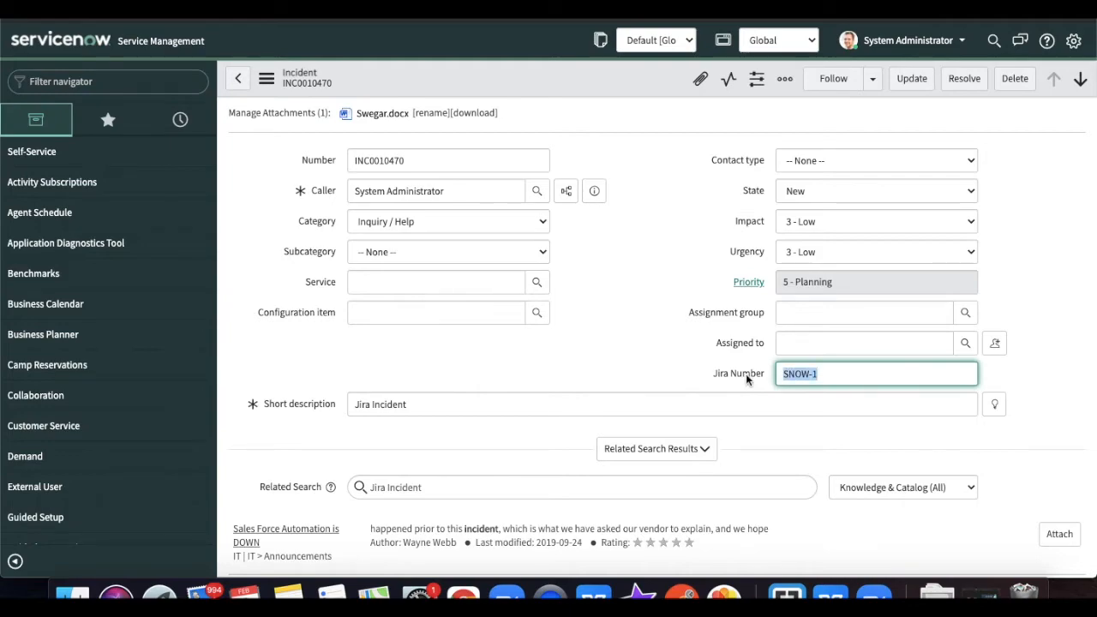
pyautogui.hotkey('ctrl', 'Tab')
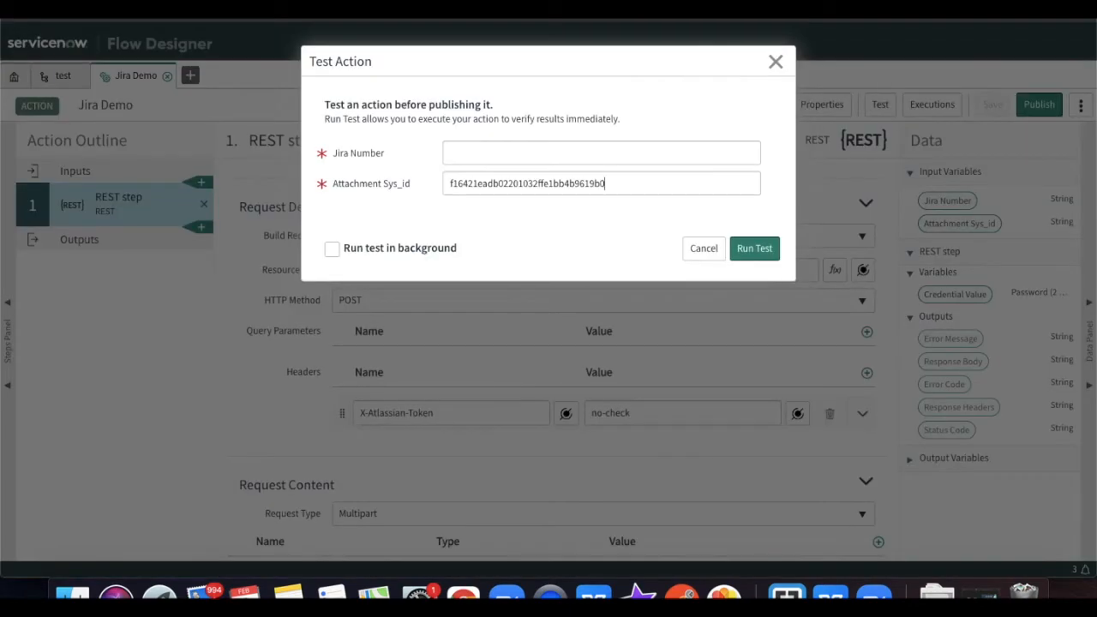
pyautogui.click(462, 156)
pyautogui.hotkey('ctrl', 'v')
pyautogui.click(752, 248)
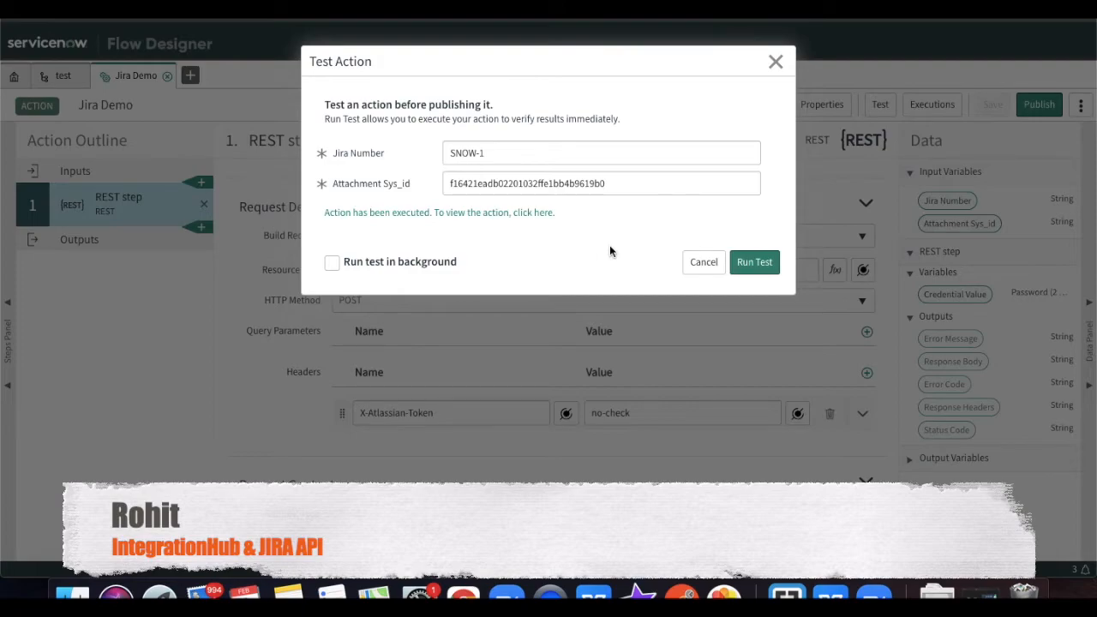
# Examine the test run's step configuration and output data, and check issue SNOW-1 in Jira for the attachment.
pyautogui.click(506, 221)
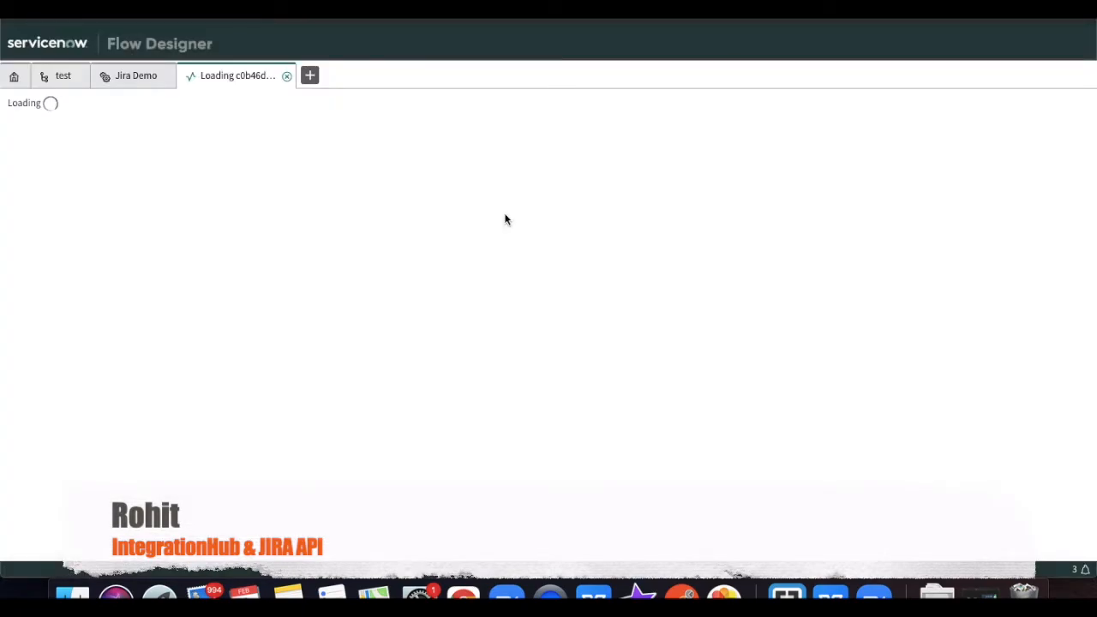
pyautogui.scroll(-1, 576, 333)
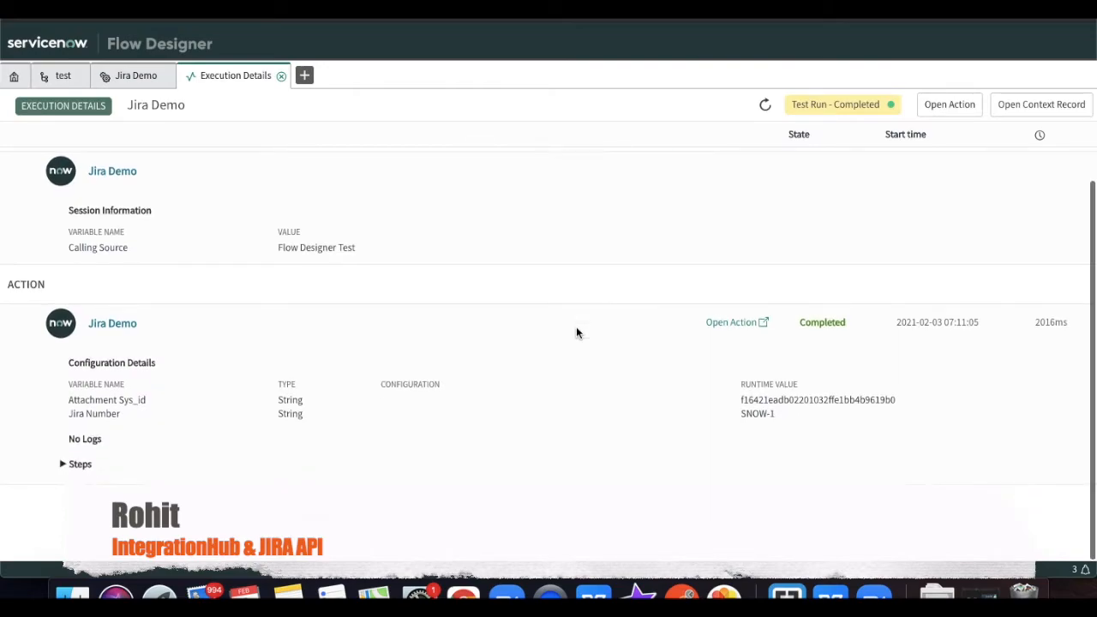
pyautogui.click(64, 466)
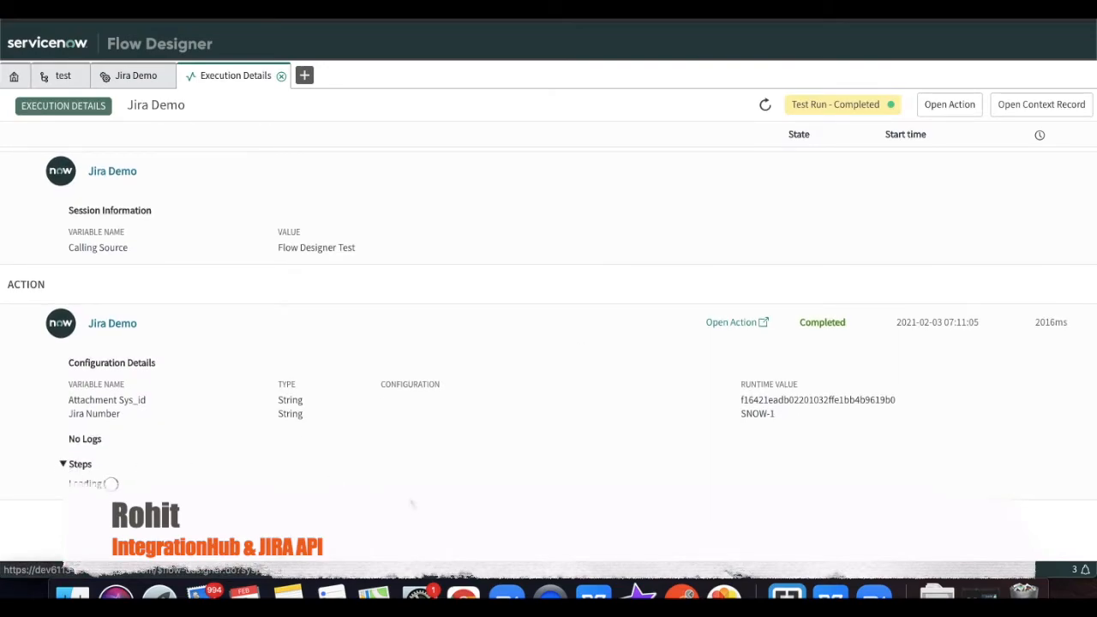
pyautogui.scroll(-8, 499, 471)
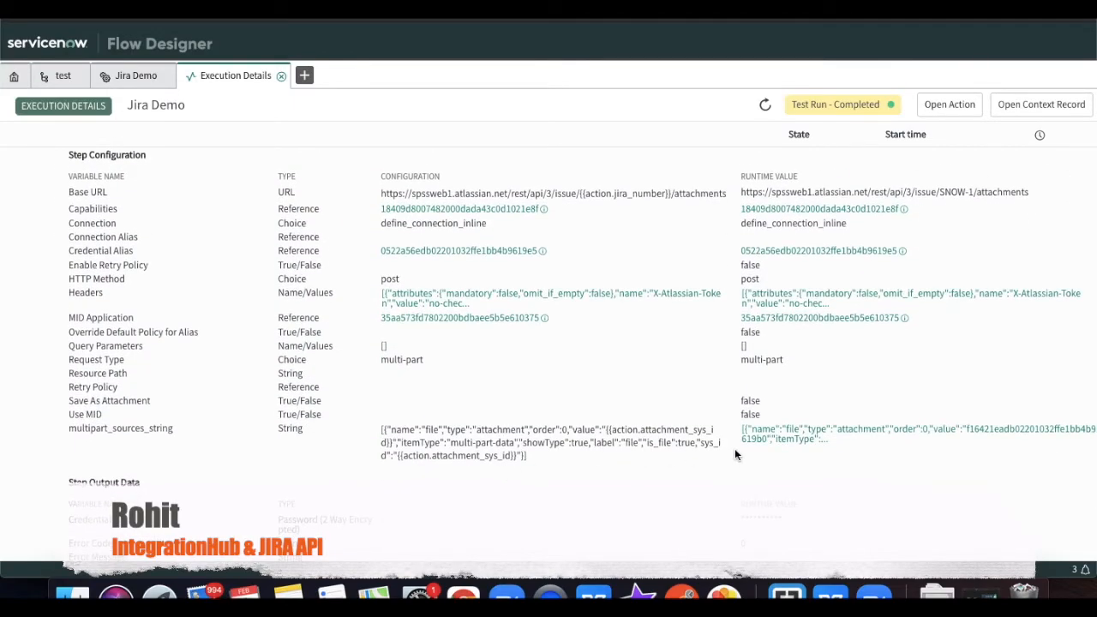
pyautogui.scroll(-4, 733, 450)
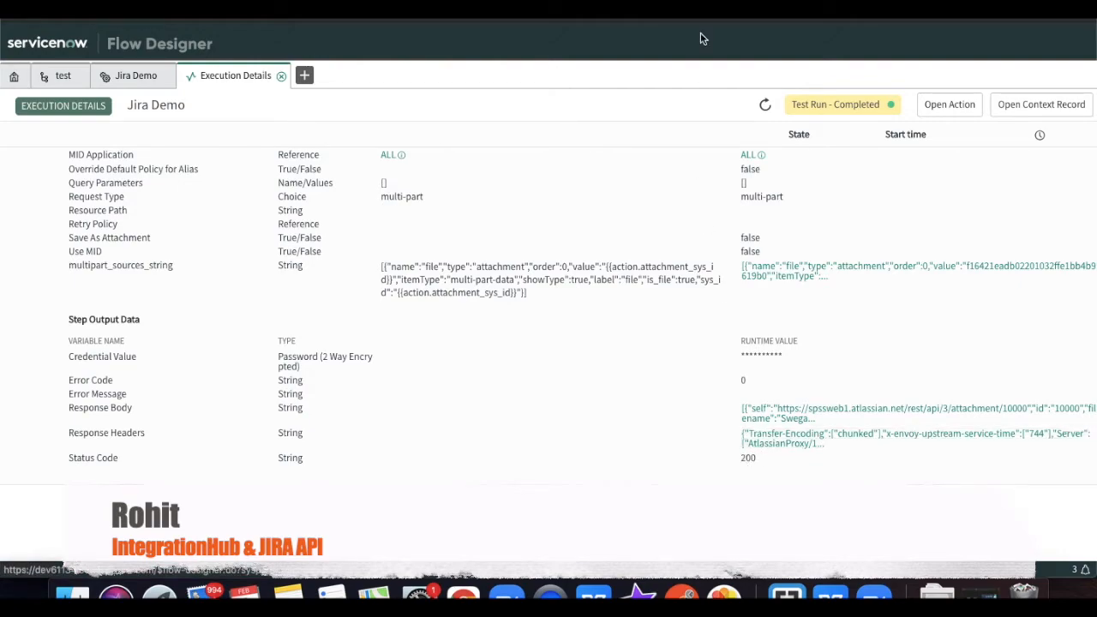
pyautogui.click(515, 6)
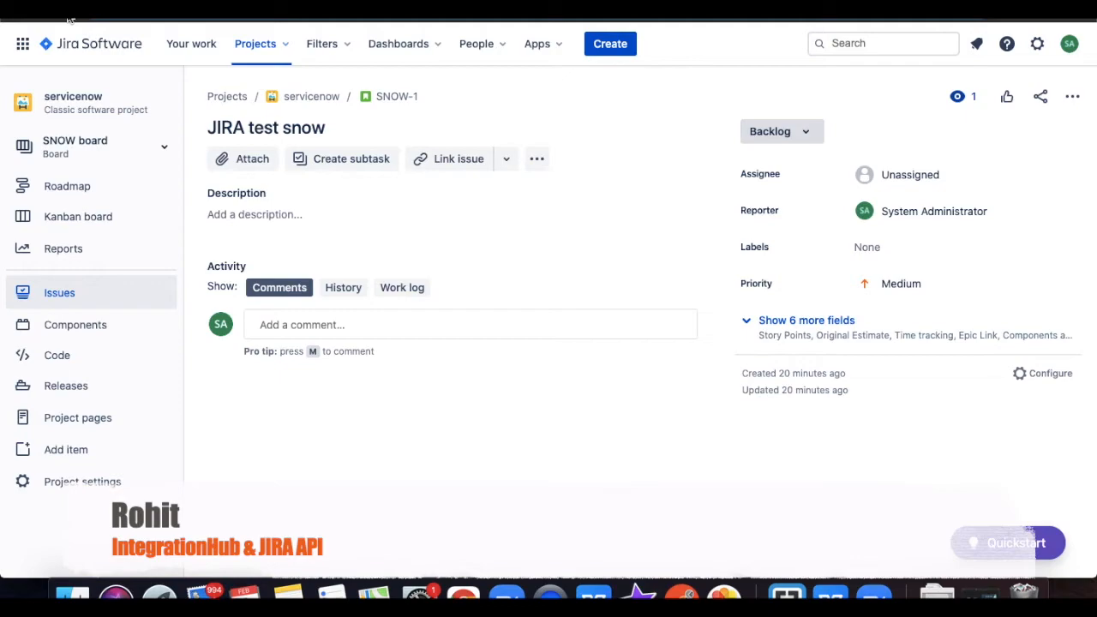
pyautogui.click(66, 12)
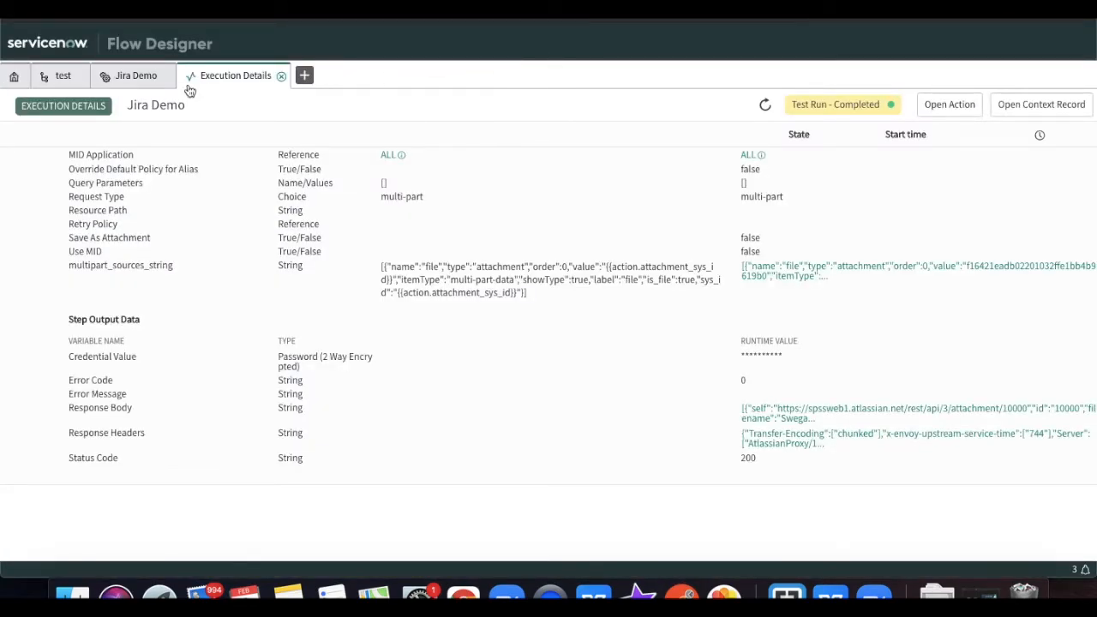
# Return to the Jira Demo action, dismiss its test dialog and publish the action.
pyautogui.click(116, 76)
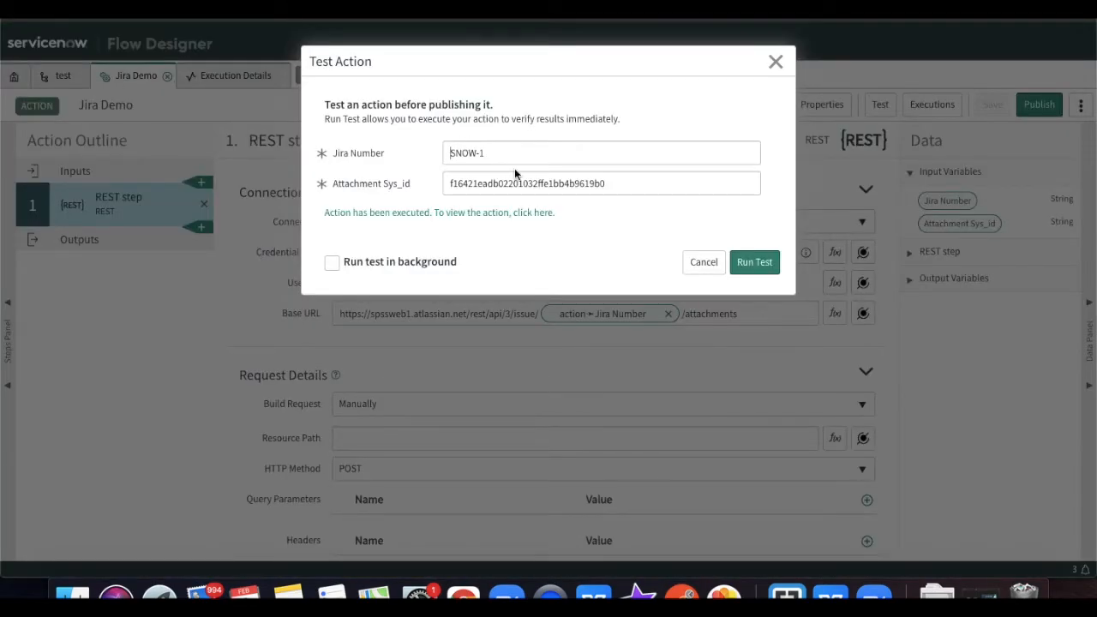
pyautogui.click(704, 261)
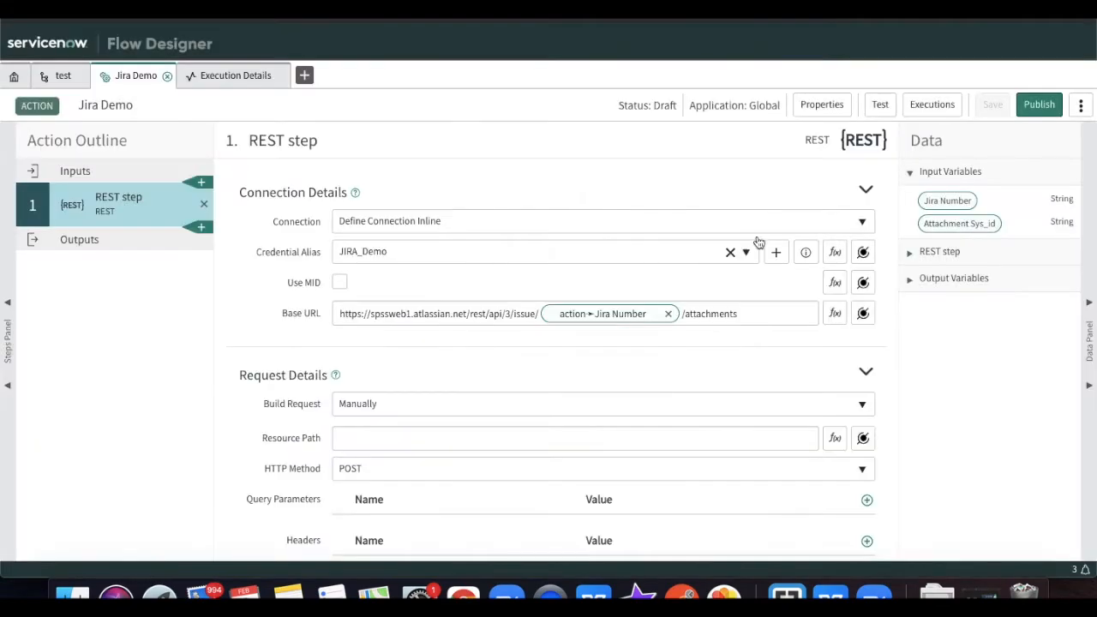
pyautogui.click(1034, 107)
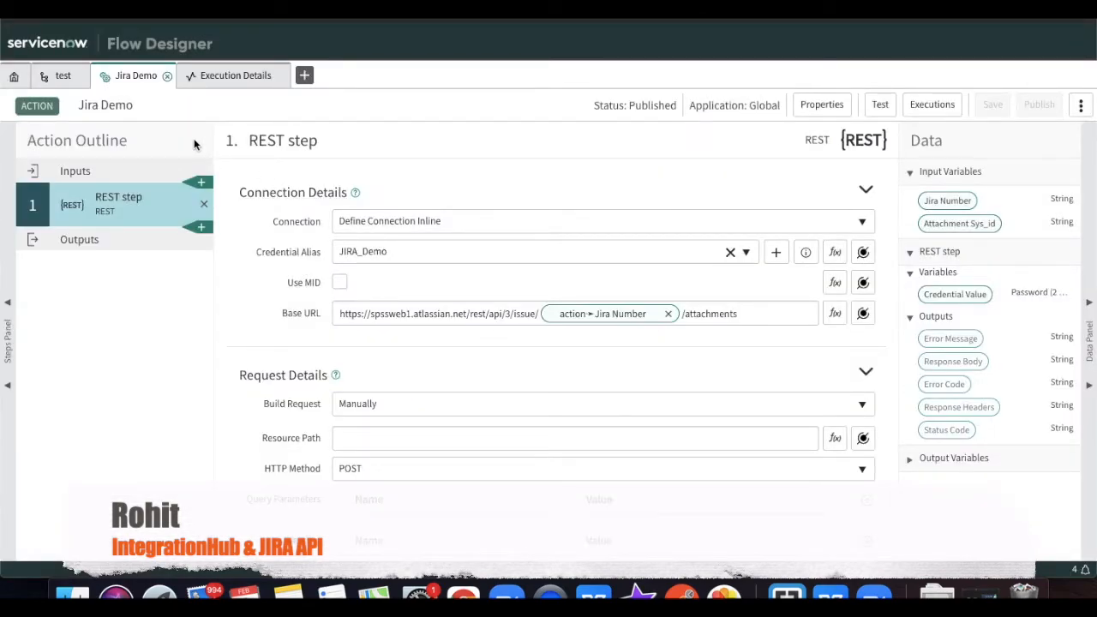
# Create a new flow named Jira send attachment in the Global application.
pyautogui.click(14, 77)
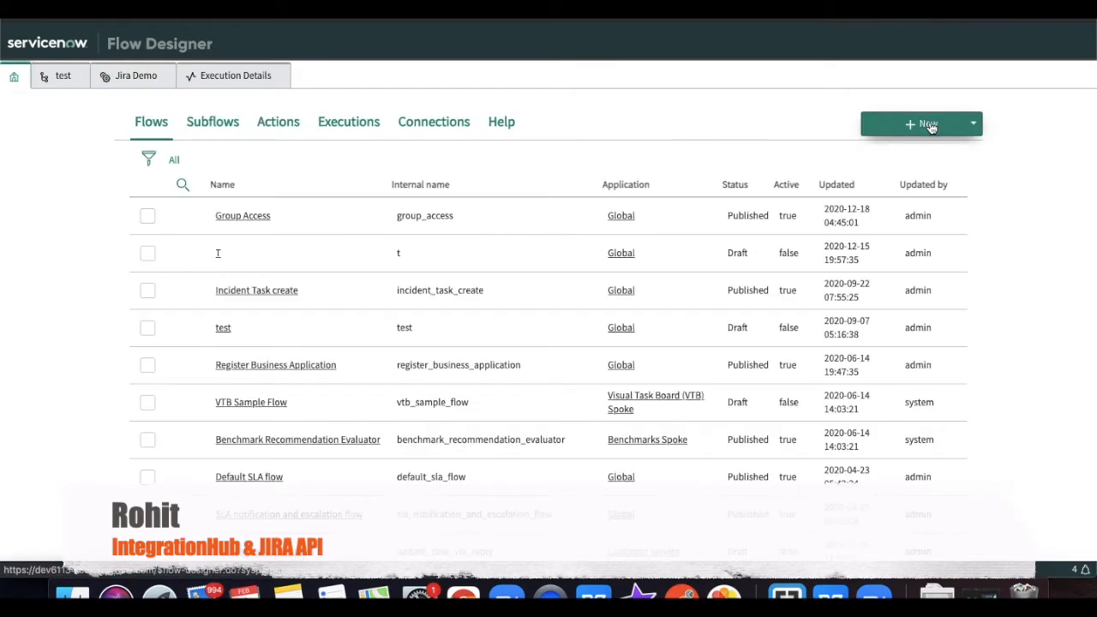
pyautogui.click(921, 124)
pyautogui.click(921, 148)
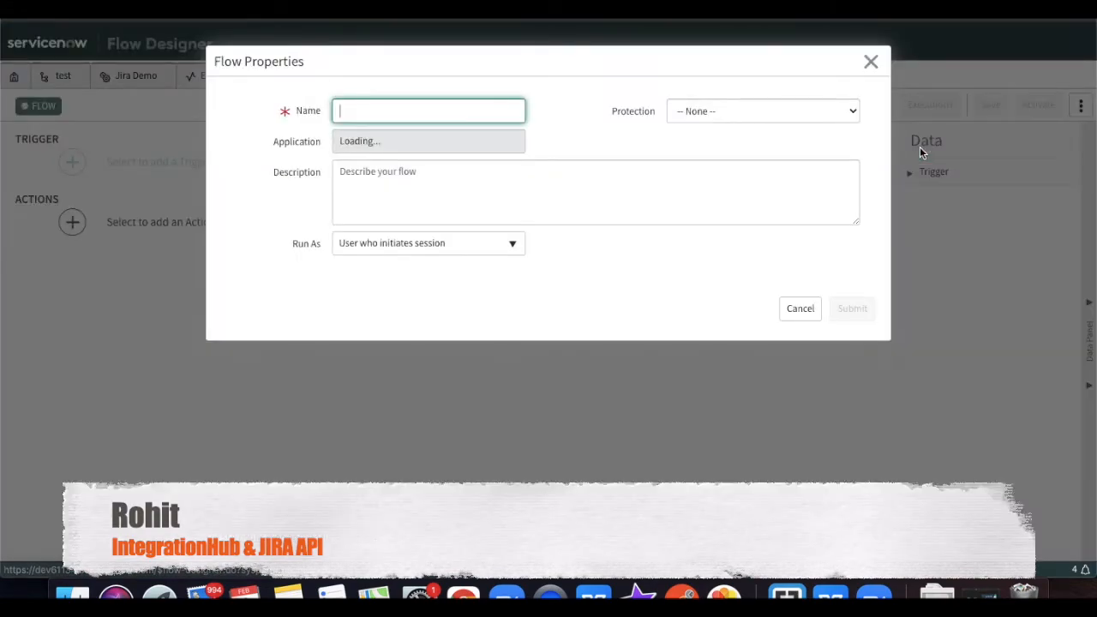
pyautogui.write('i')
pyautogui.press('BackSpace')
pyautogui.write('Jira')
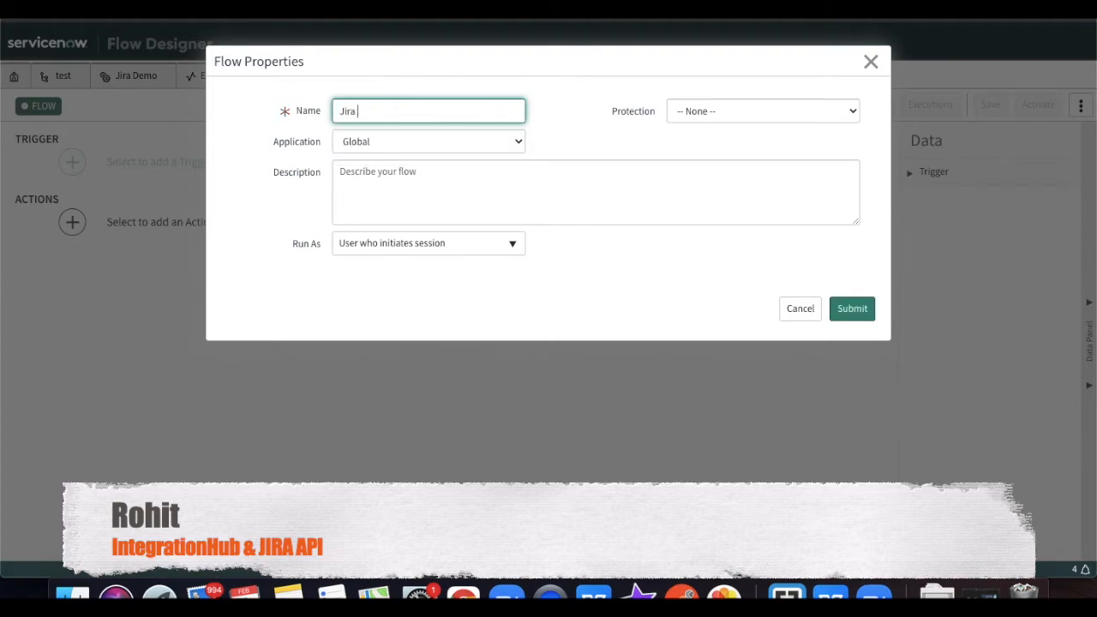
pyautogui.write(' send attachment')
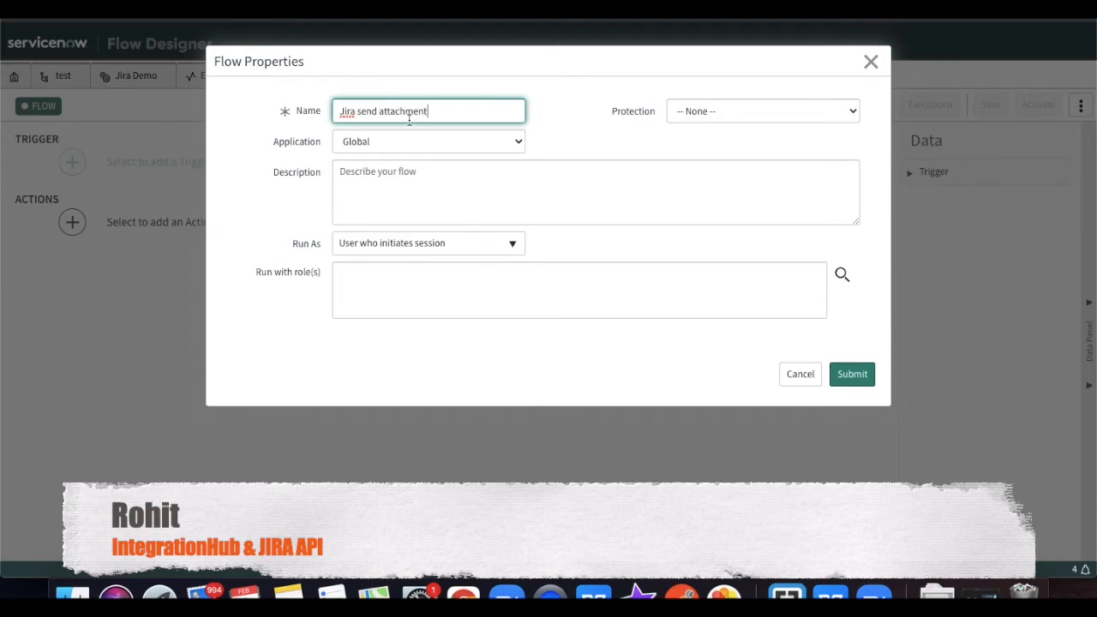
pyautogui.click(864, 372)
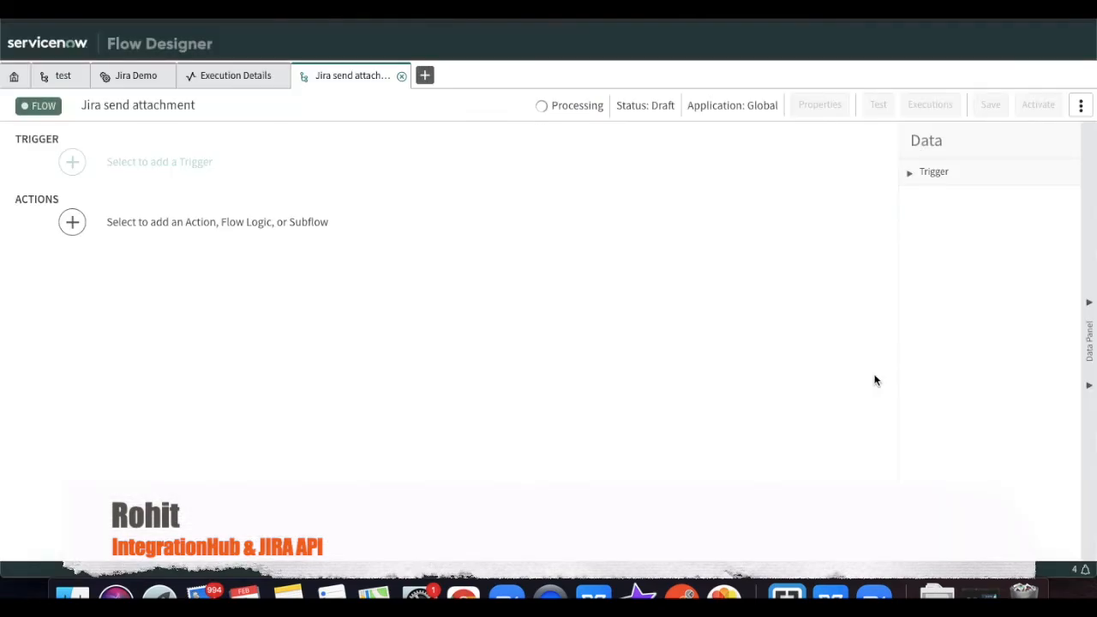
# Set the flow's trigger to record Created on the Attachment [sys_attachment] table.
pyautogui.click(73, 169)
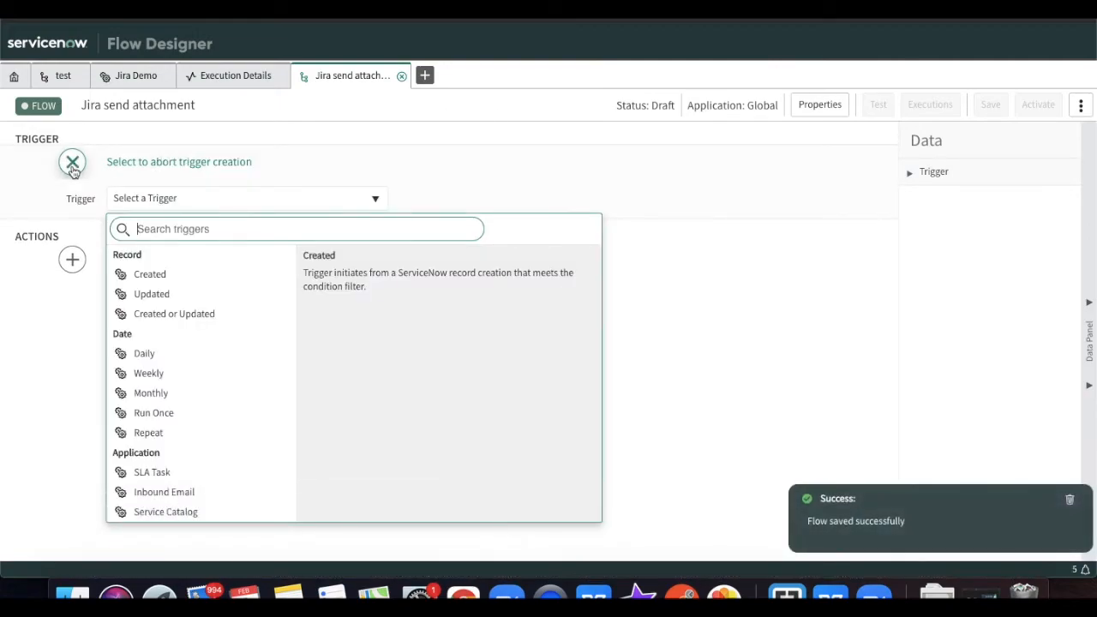
pyautogui.click(182, 282)
pyautogui.click(226, 237)
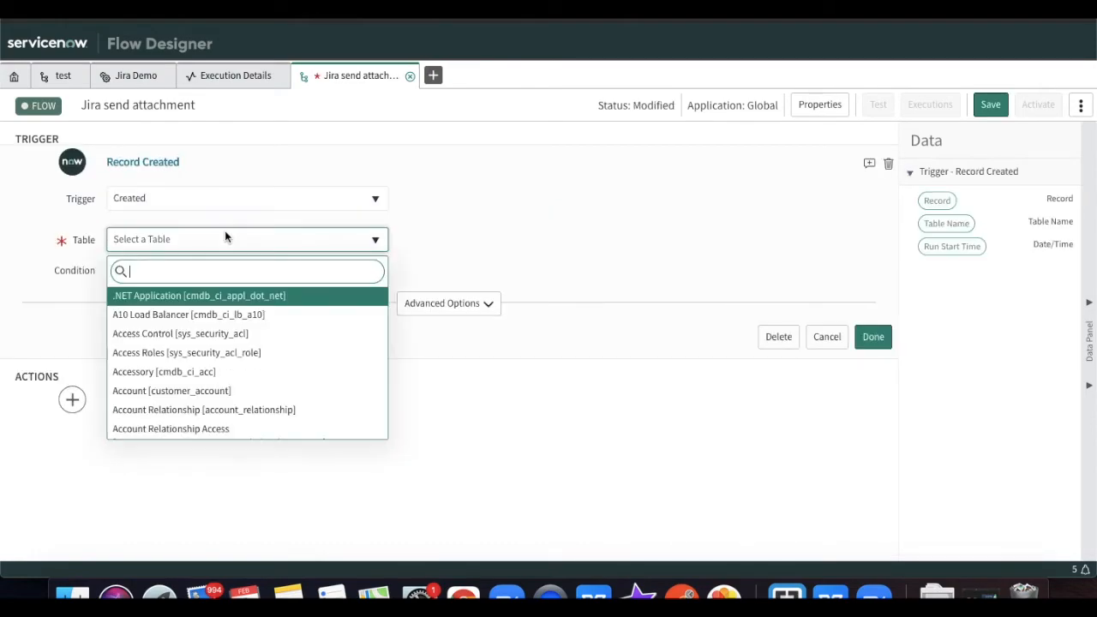
pyautogui.write('sys_a')
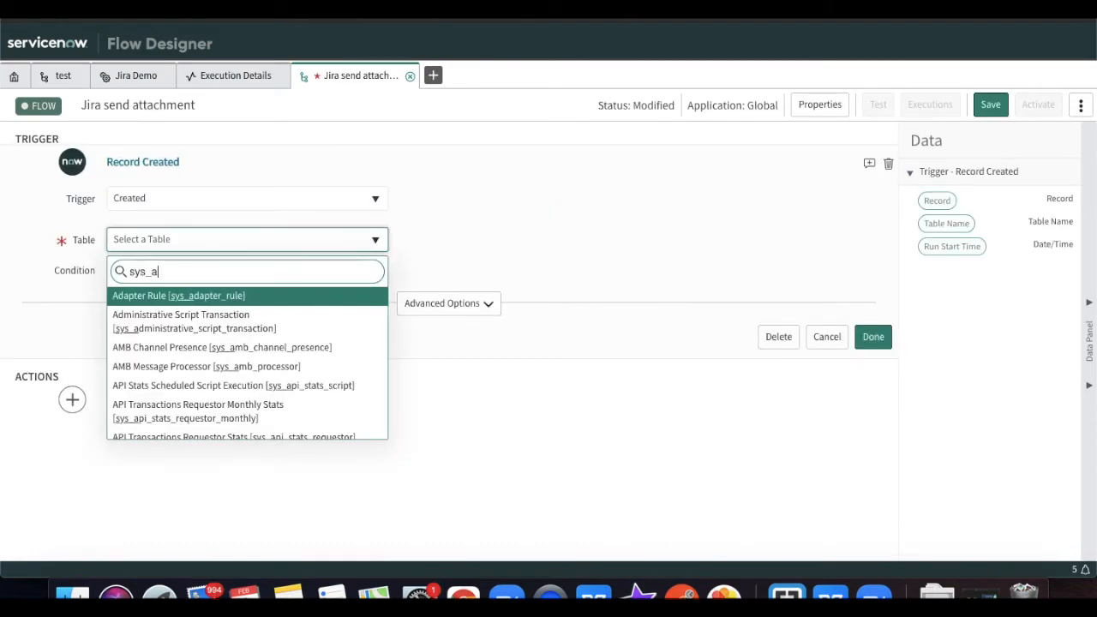
pyautogui.write('tt')
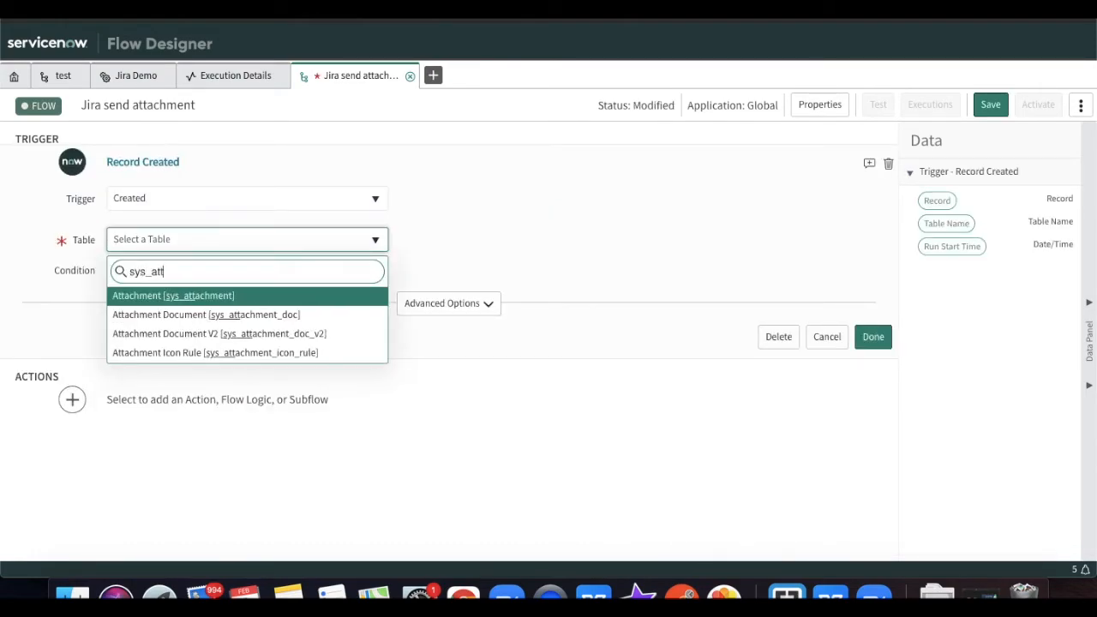
pyautogui.press('Return')
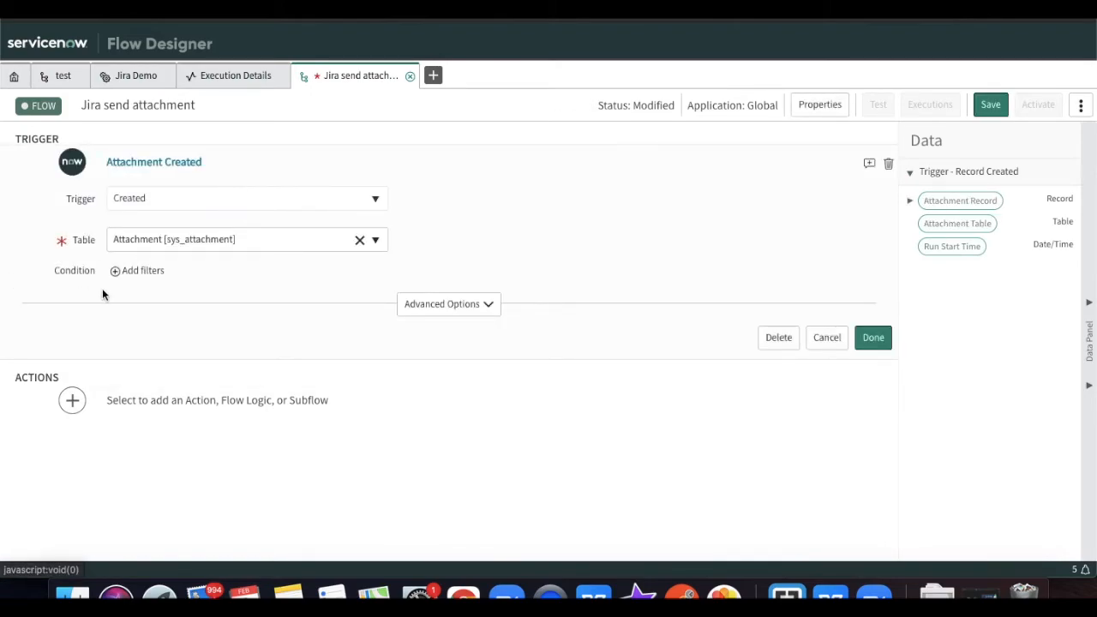
# Add a filter condition row to the attachment trigger and remove the surplus second criteria set.
pyautogui.click(129, 271)
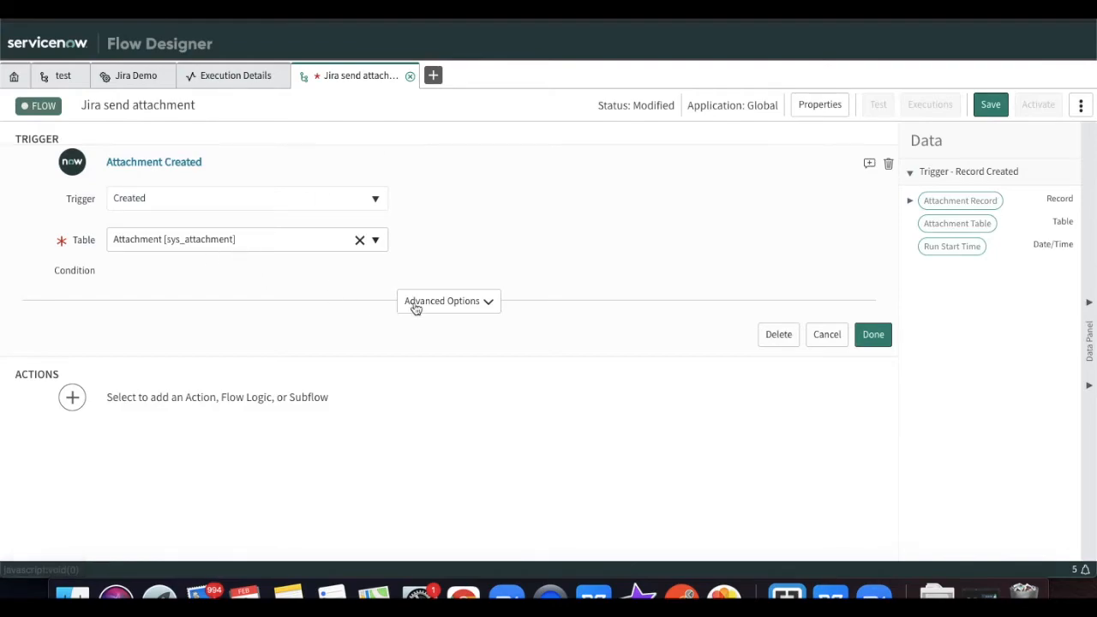
pyautogui.click(429, 304)
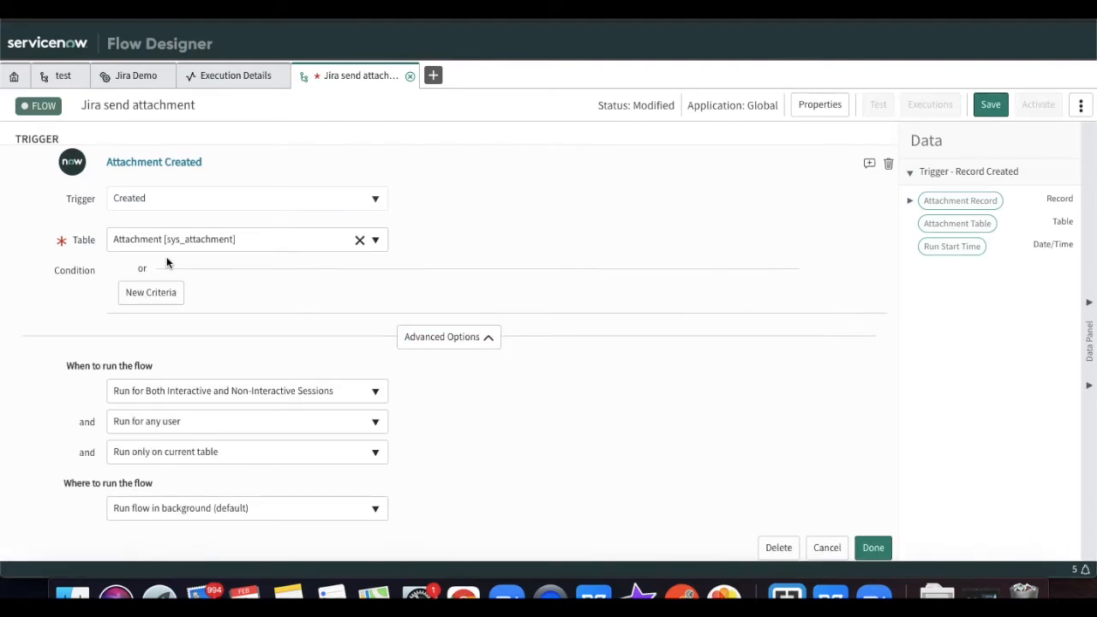
pyautogui.click(143, 294)
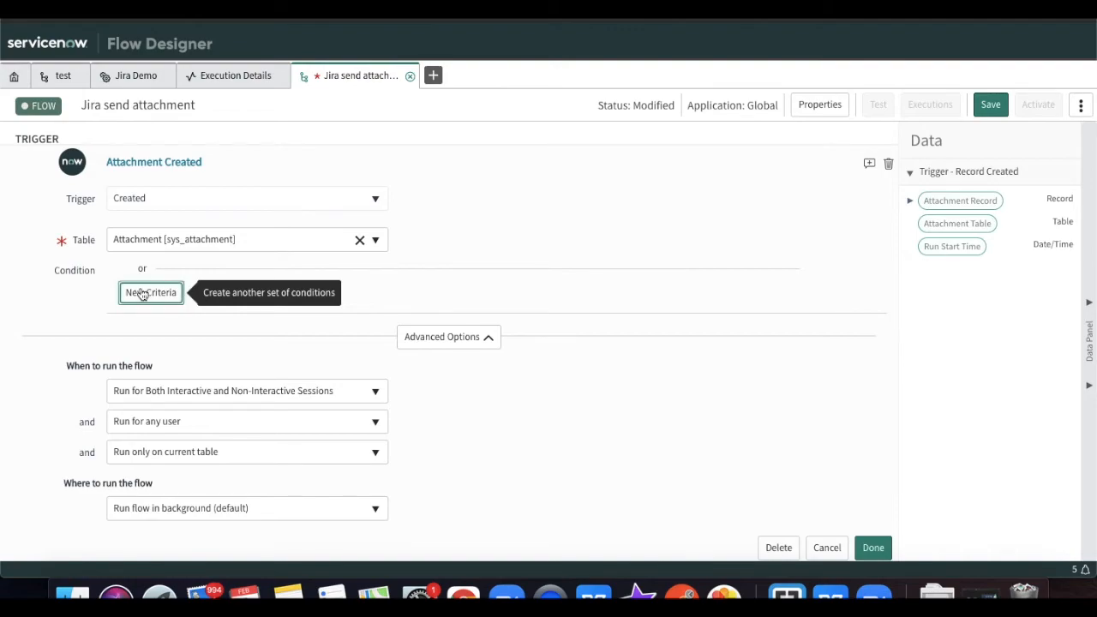
pyautogui.click(452, 341)
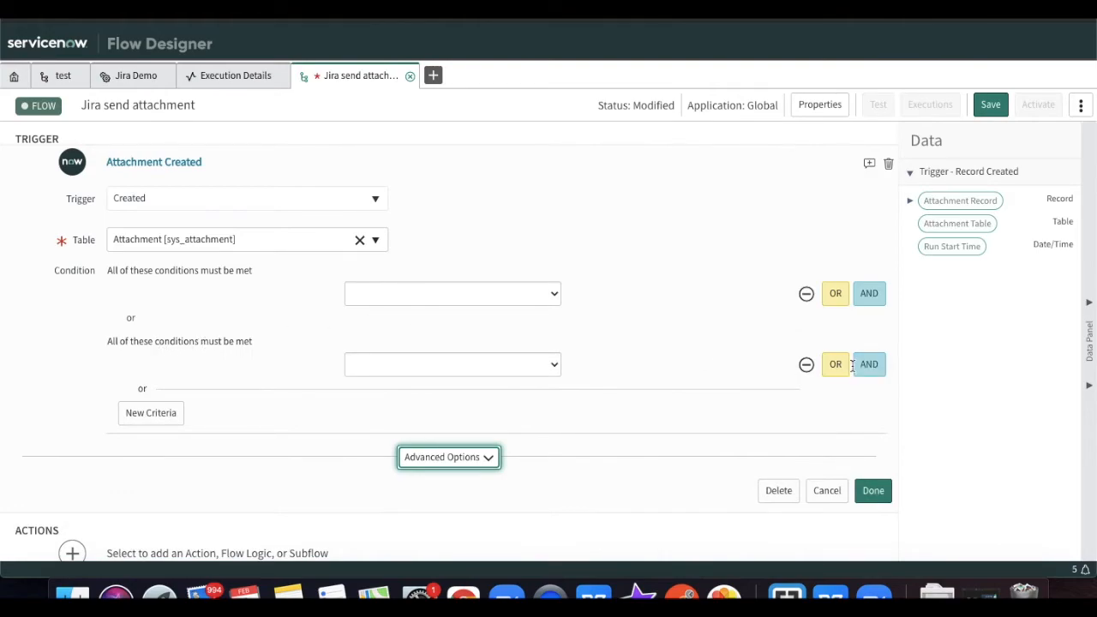
pyautogui.click(322, 294)
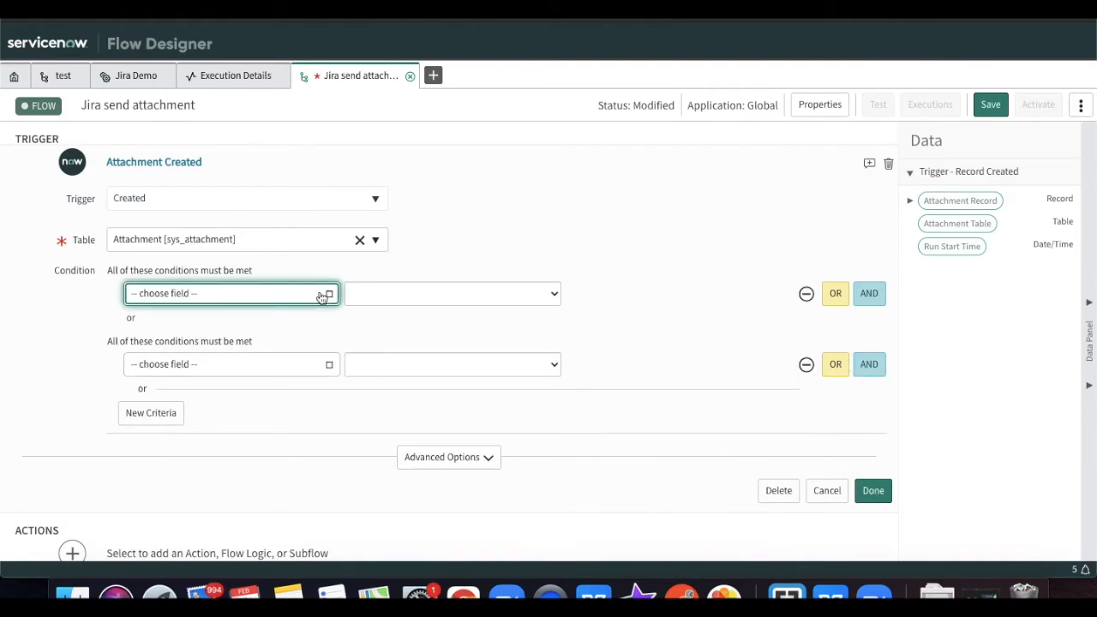
pyautogui.click(806, 365)
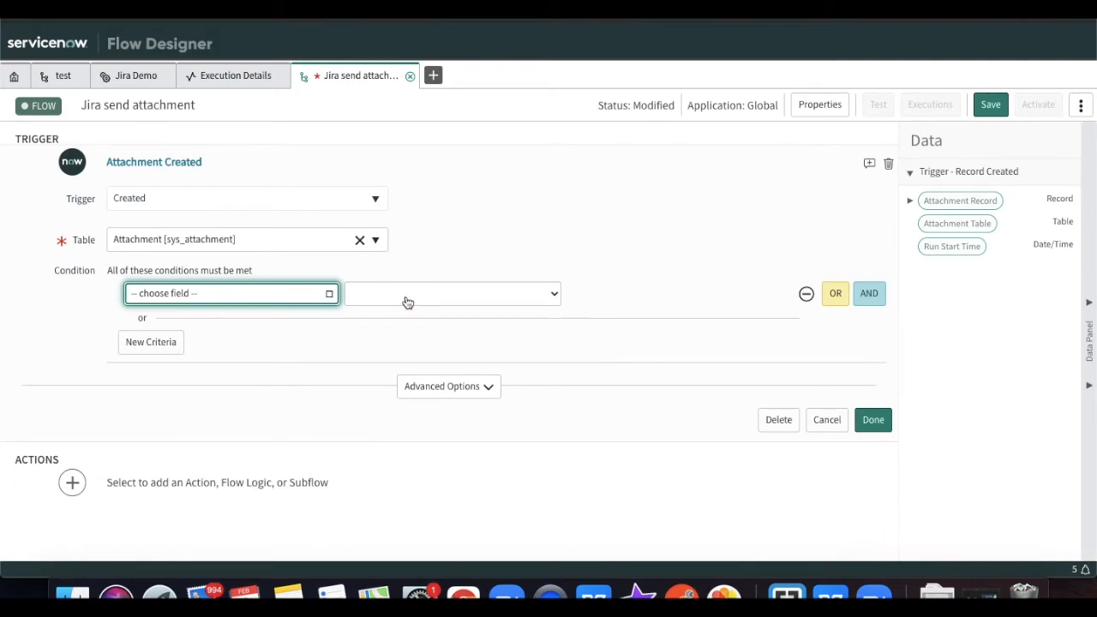
# Define the trigger condition as Table name is incident and finish the trigger.
pyautogui.click(329, 296)
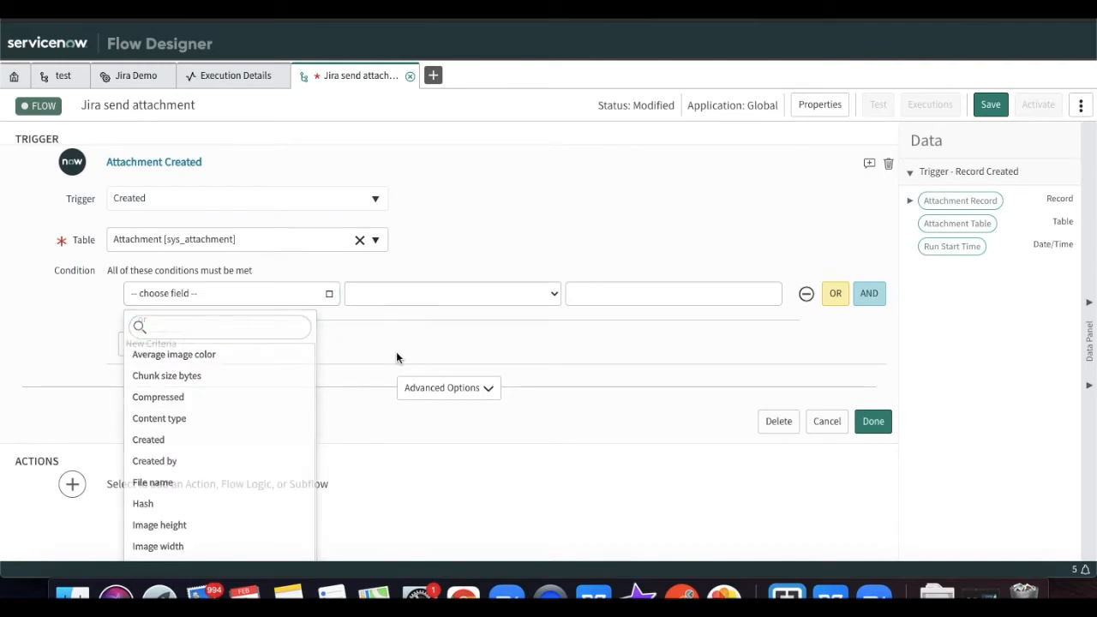
pyautogui.click(289, 306)
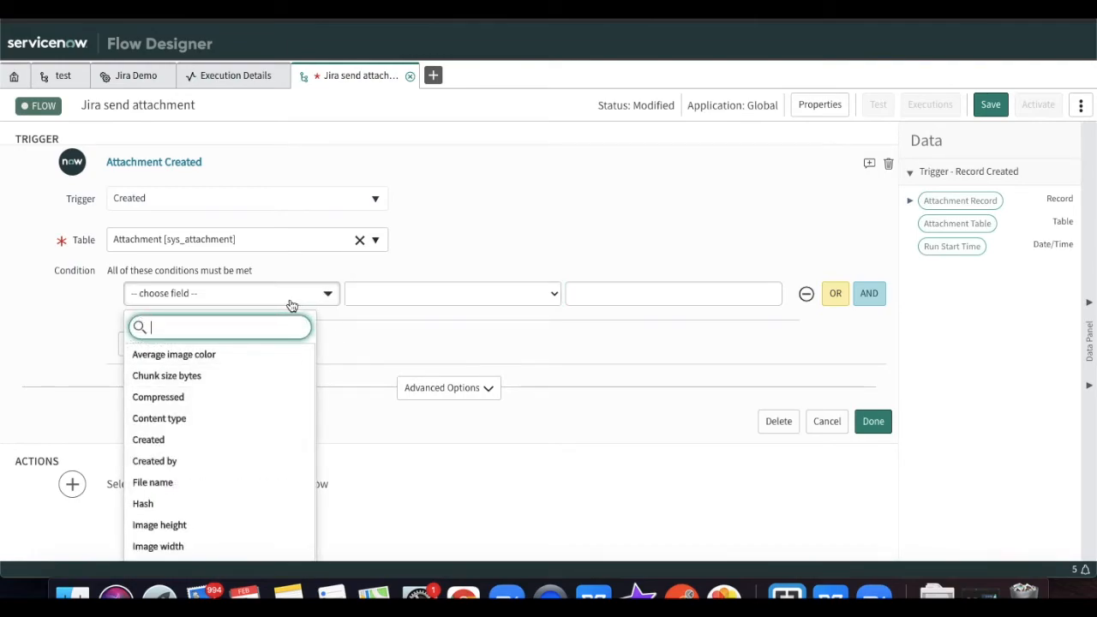
pyautogui.write('tab')
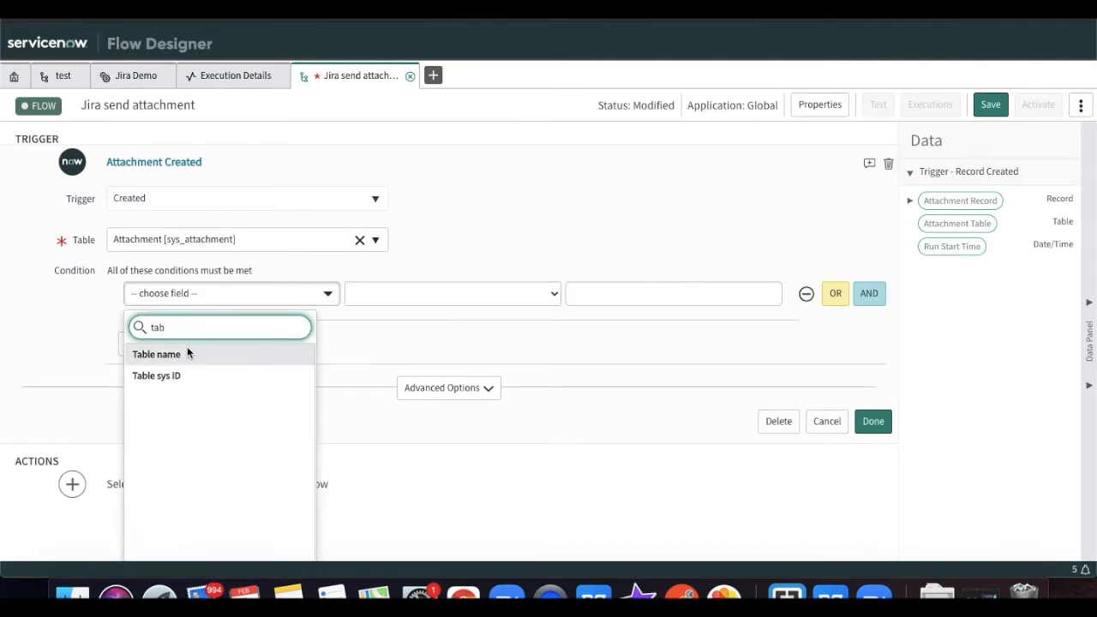
pyautogui.click(187, 355)
pyautogui.click(630, 300)
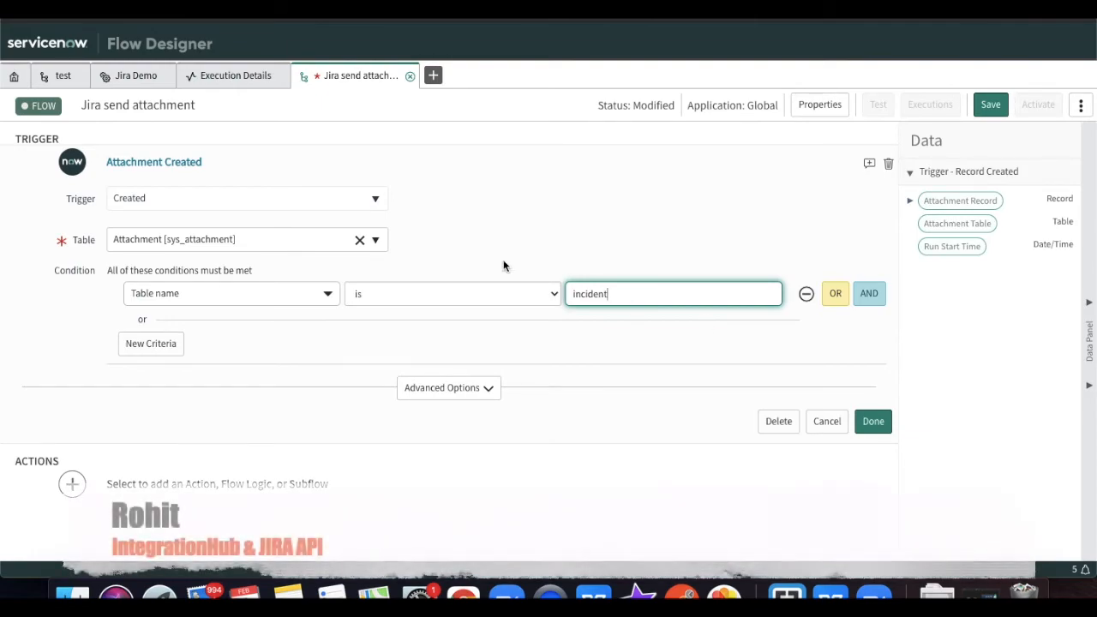
pyautogui.click(699, 345)
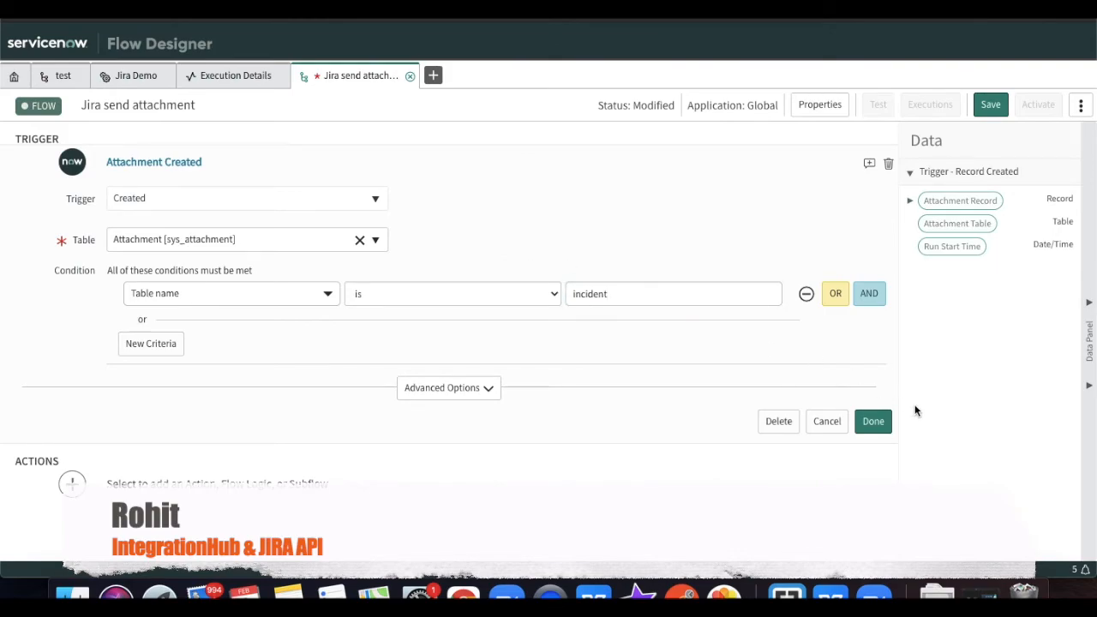
pyautogui.click(888, 427)
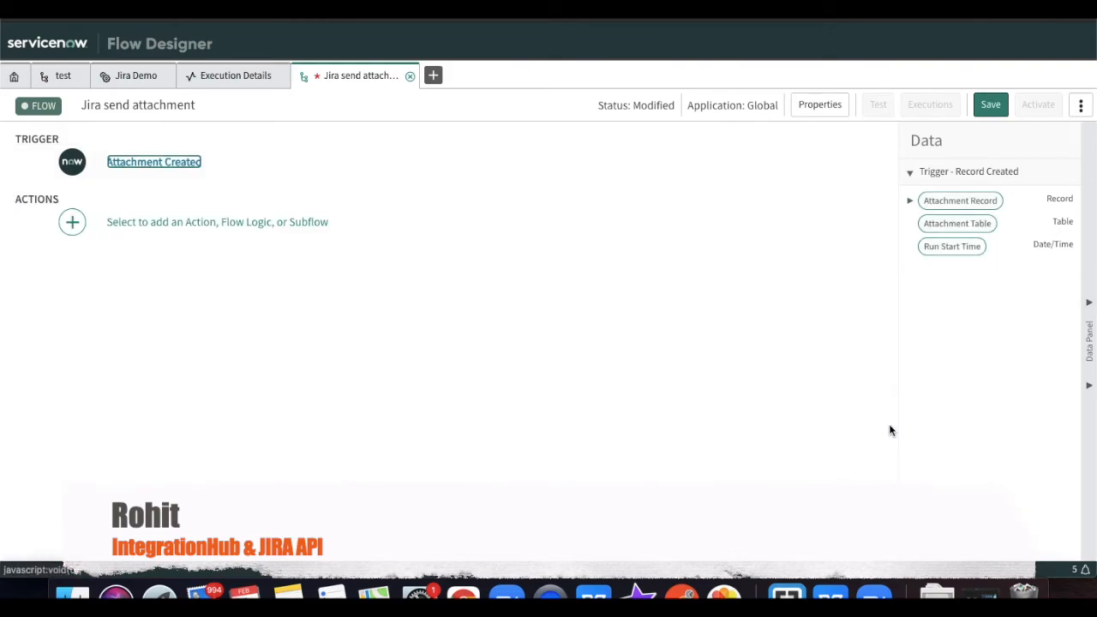
# Add a Look Up Record action to the flow and set its table to Incident [incident].
pyautogui.click(76, 226)
pyautogui.click(150, 230)
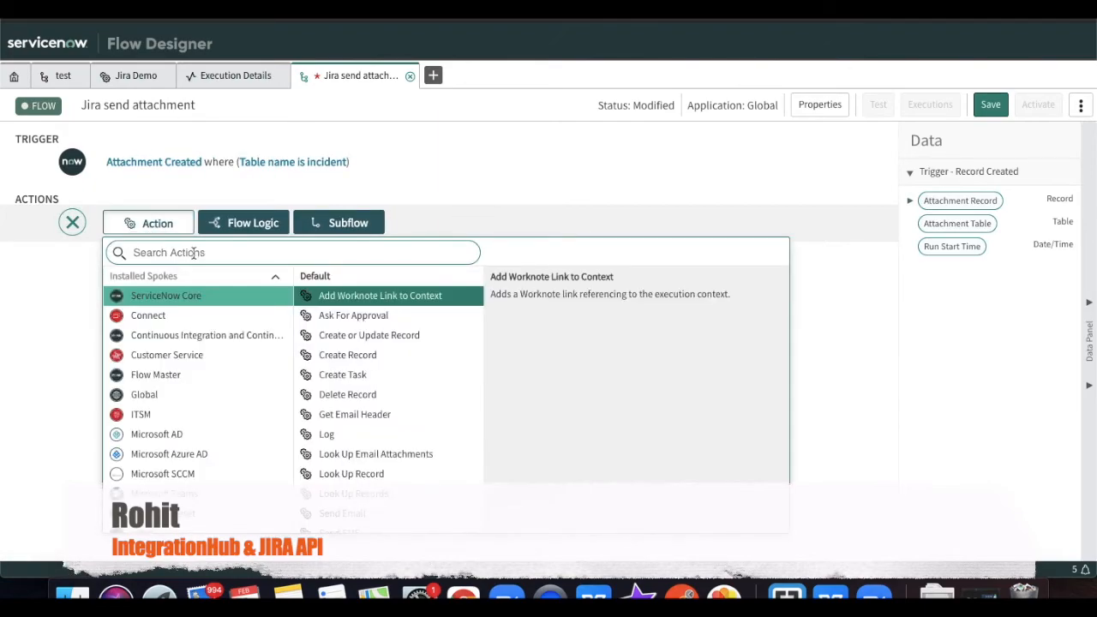
pyautogui.click(194, 253)
pyautogui.write('in')
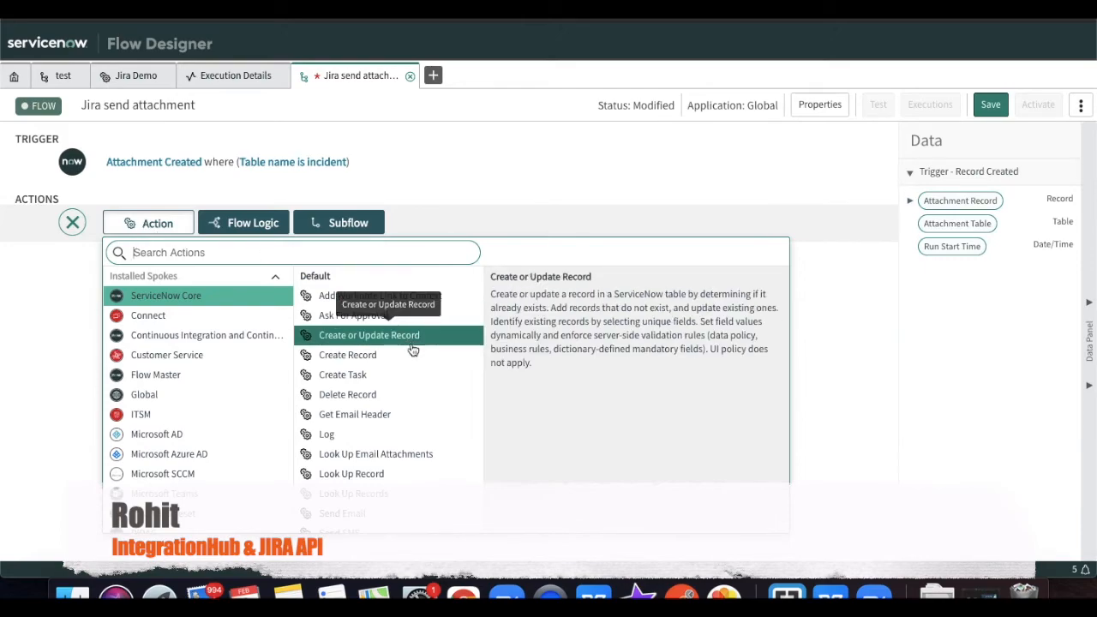
pyautogui.click(369, 476)
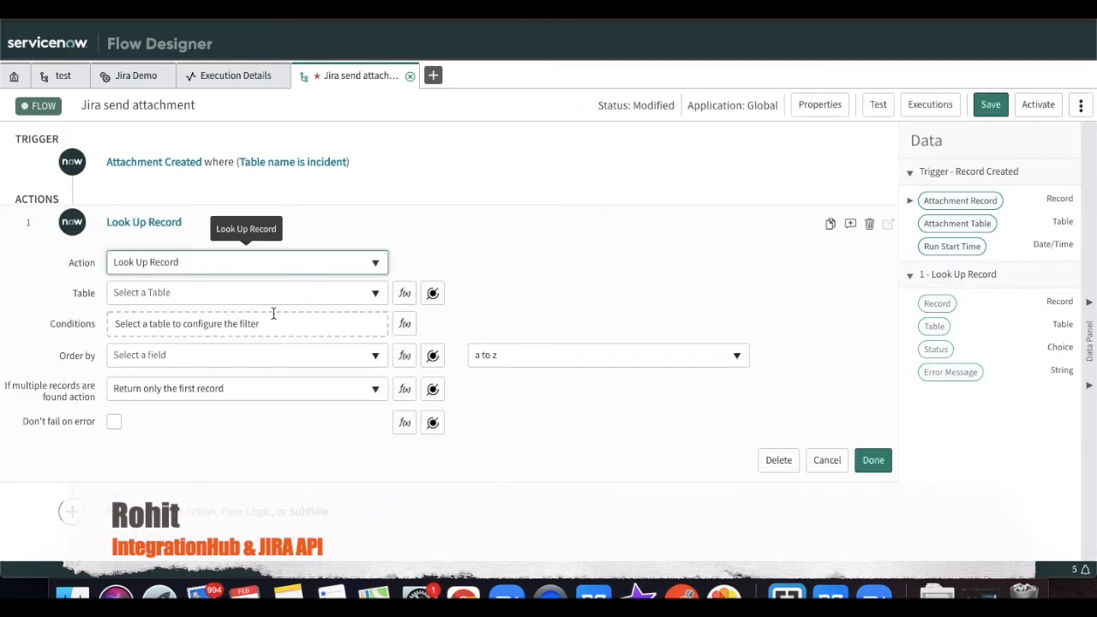
pyautogui.click(268, 294)
pyautogui.write('inci')
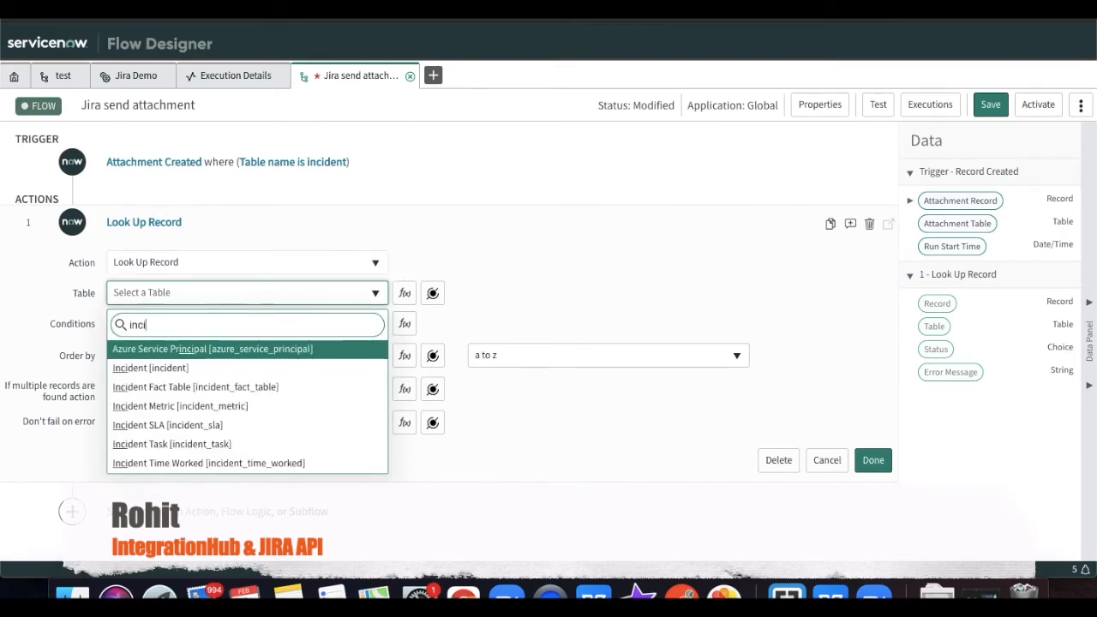
pyautogui.press('BackSpace')
pyautogui.write('ident [incident')
pyautogui.press('Return')
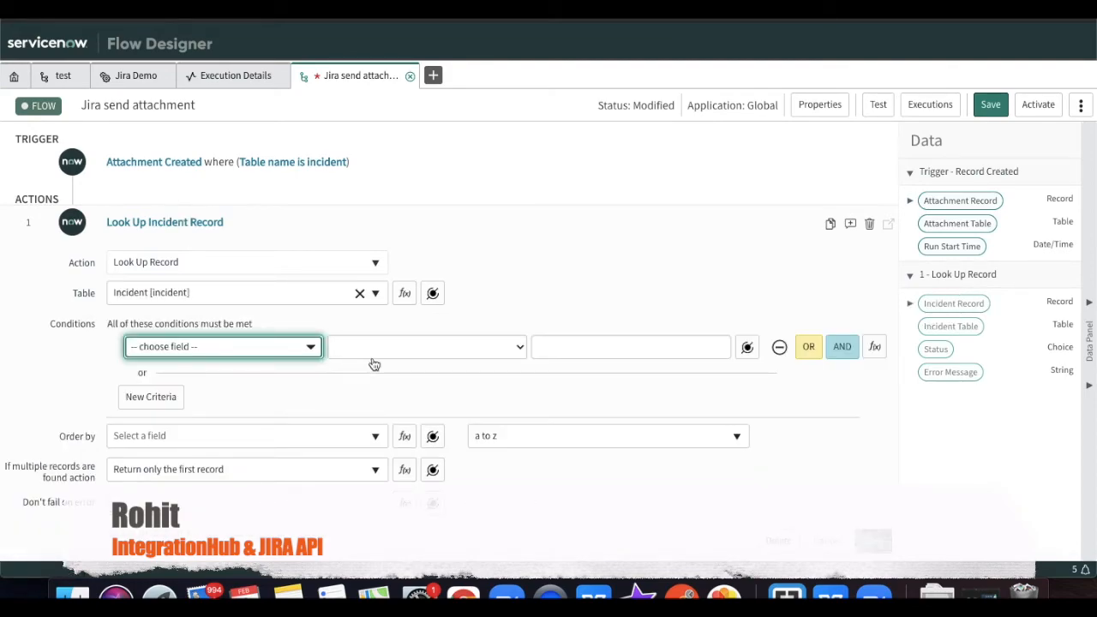
# Choose Sys ID with the operator is for the incident lookup's condition.
pyautogui.click(313, 353)
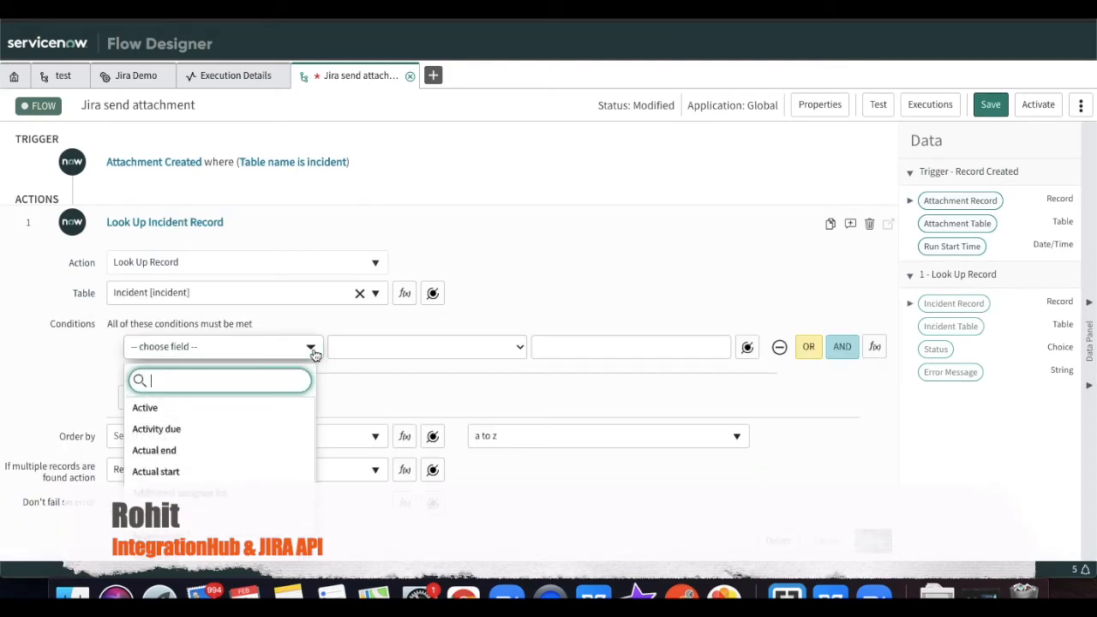
pyautogui.write('sys')
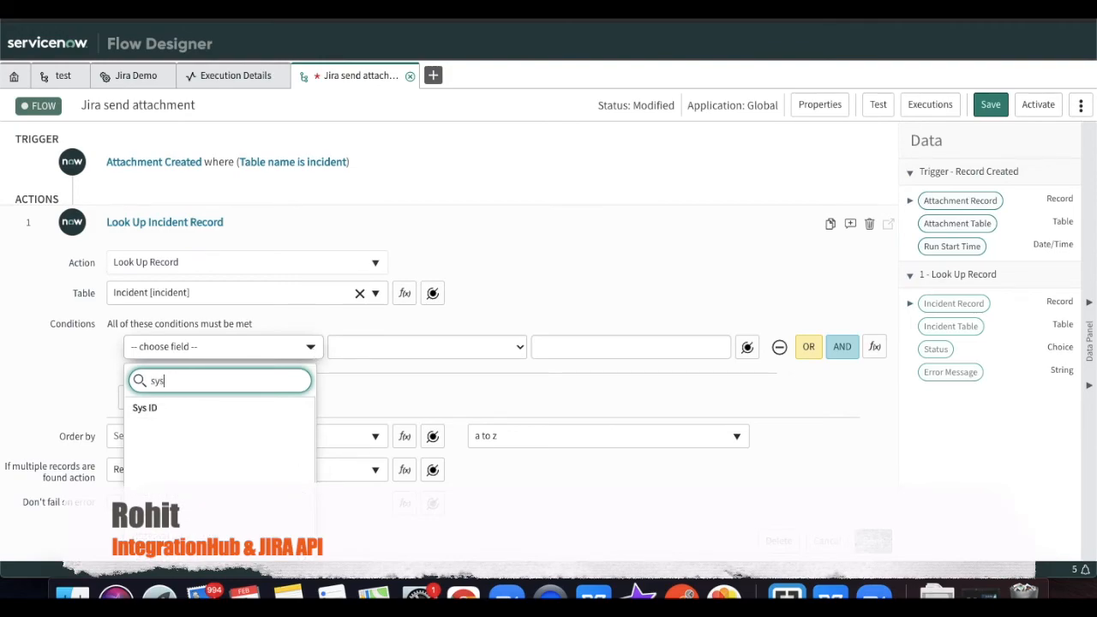
pyautogui.click(248, 407)
pyautogui.click(590, 348)
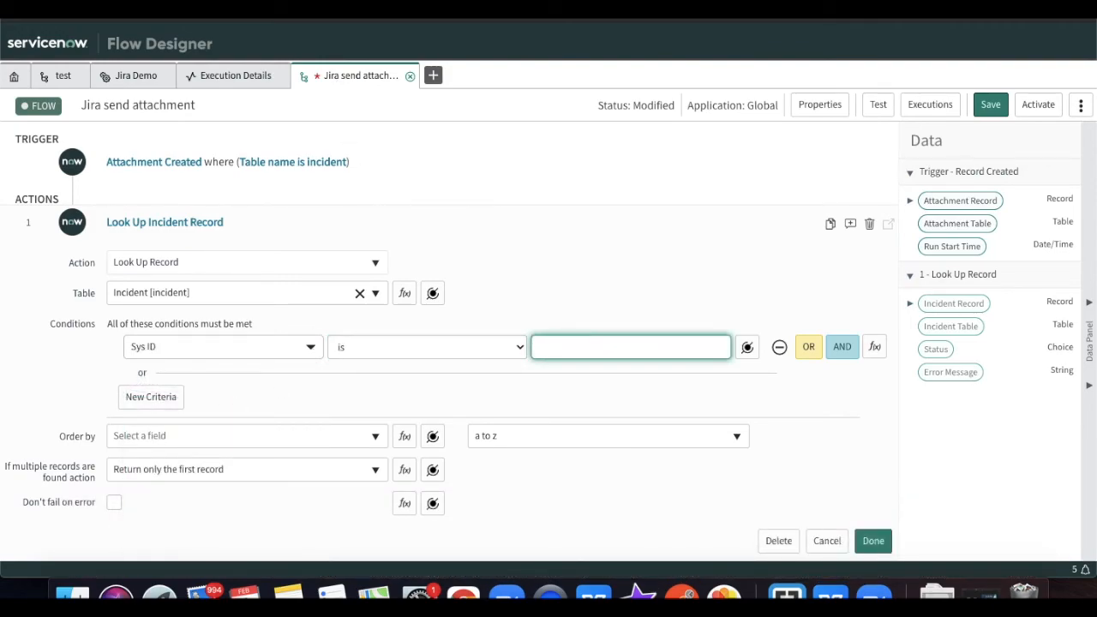
# Check the Attachments list, set the Sys ID condition's value to Trigger→Attachment Record→Table sys ID, and finish the lookup action.
pyautogui.hotkey('ctrl', 'Tab')
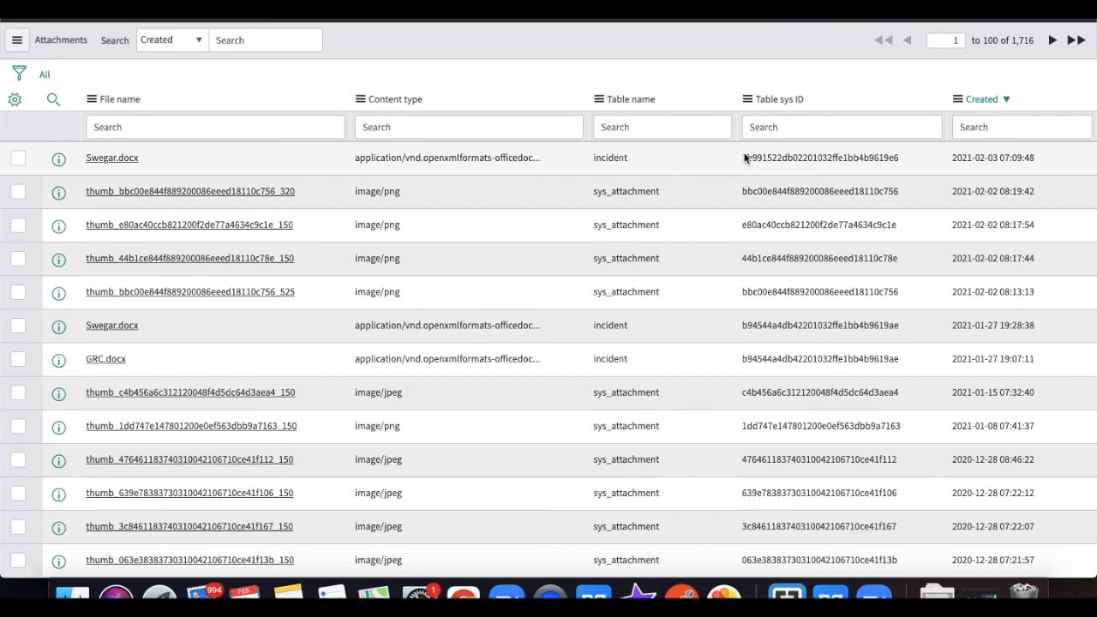
pyautogui.hotkey('ctrl', 'shift', 'Tab')
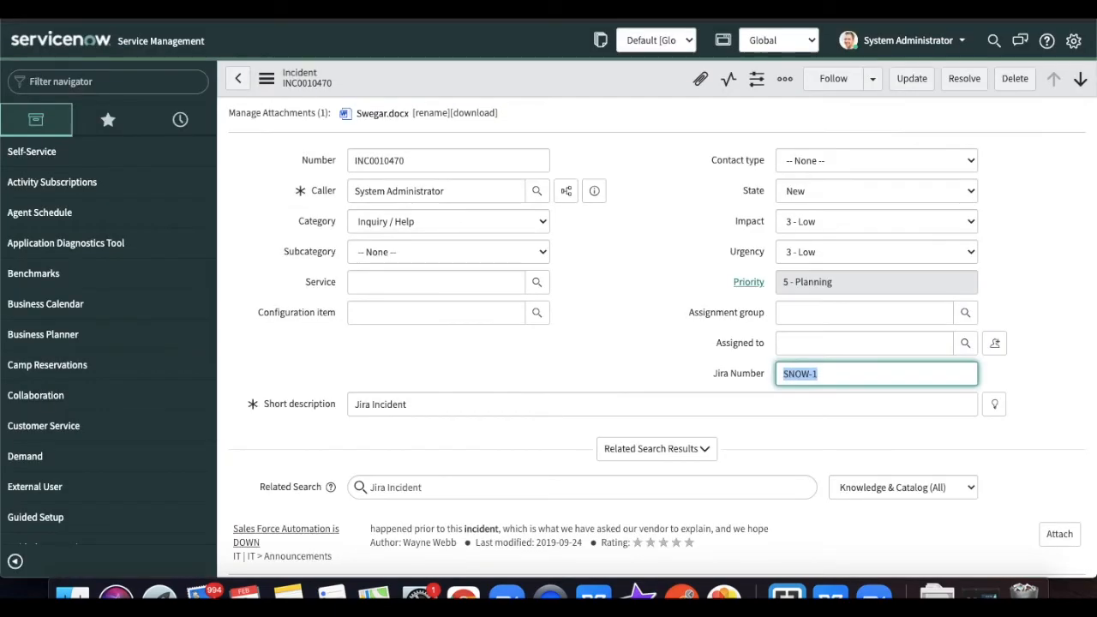
pyautogui.hotkey('ctrl', 'Tab')
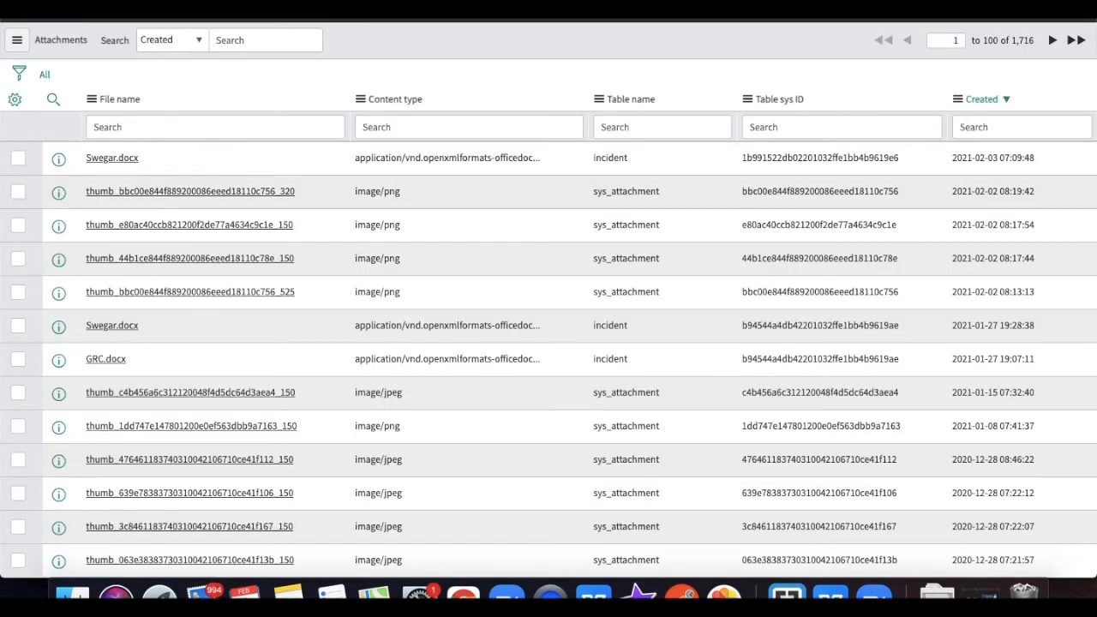
pyautogui.hotkey('ctrl', 'shift', 'Tab')
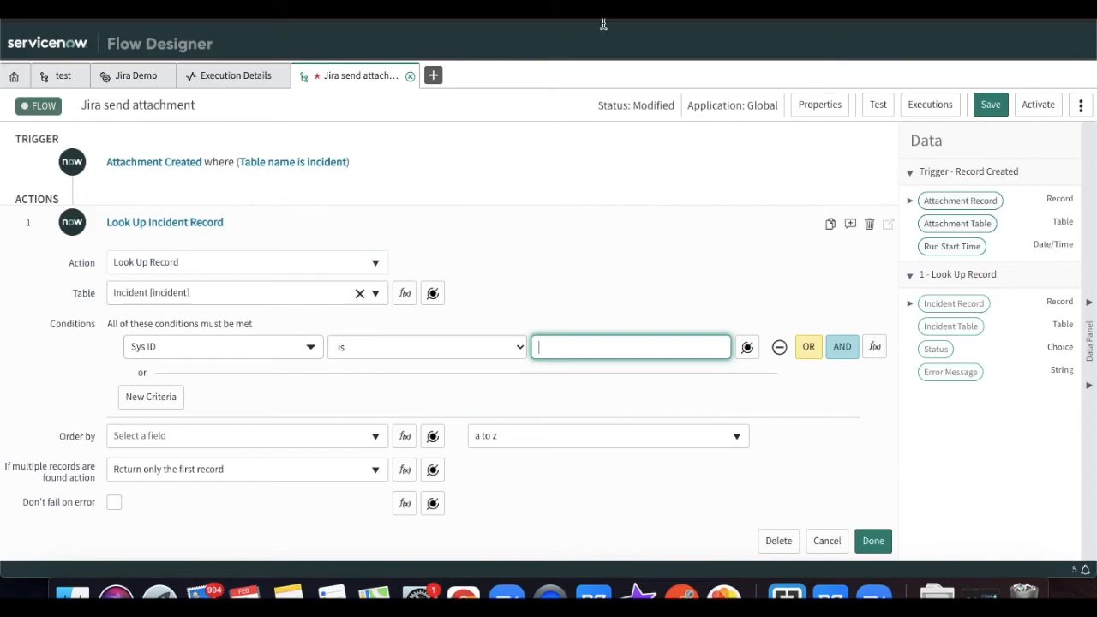
pyautogui.click(748, 348)
pyautogui.click(735, 420)
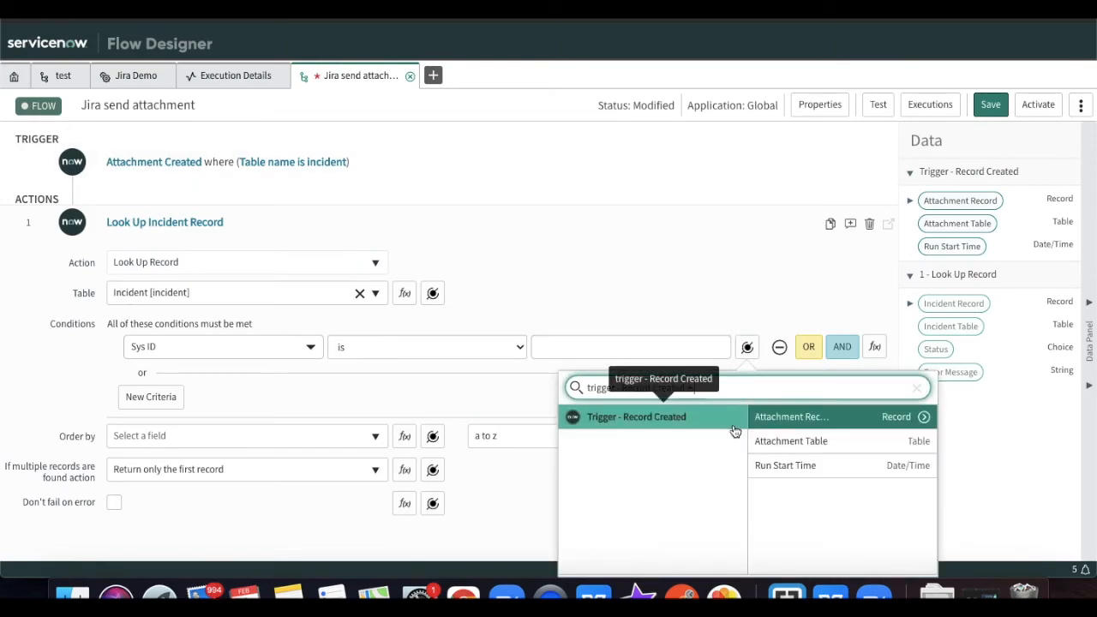
pyautogui.click(925, 418)
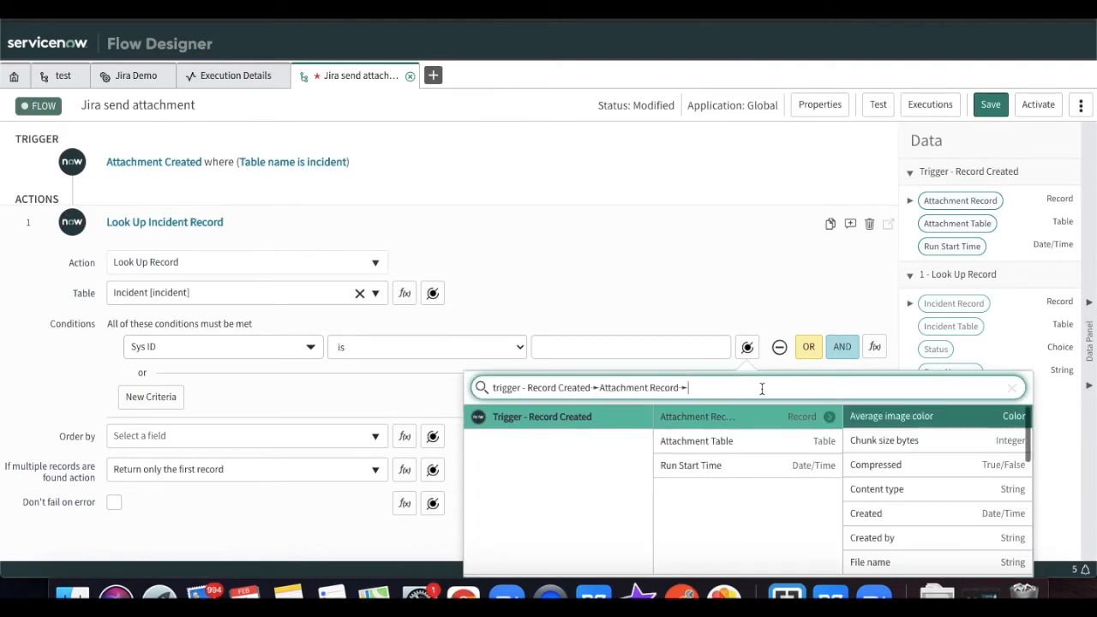
pyautogui.write('table')
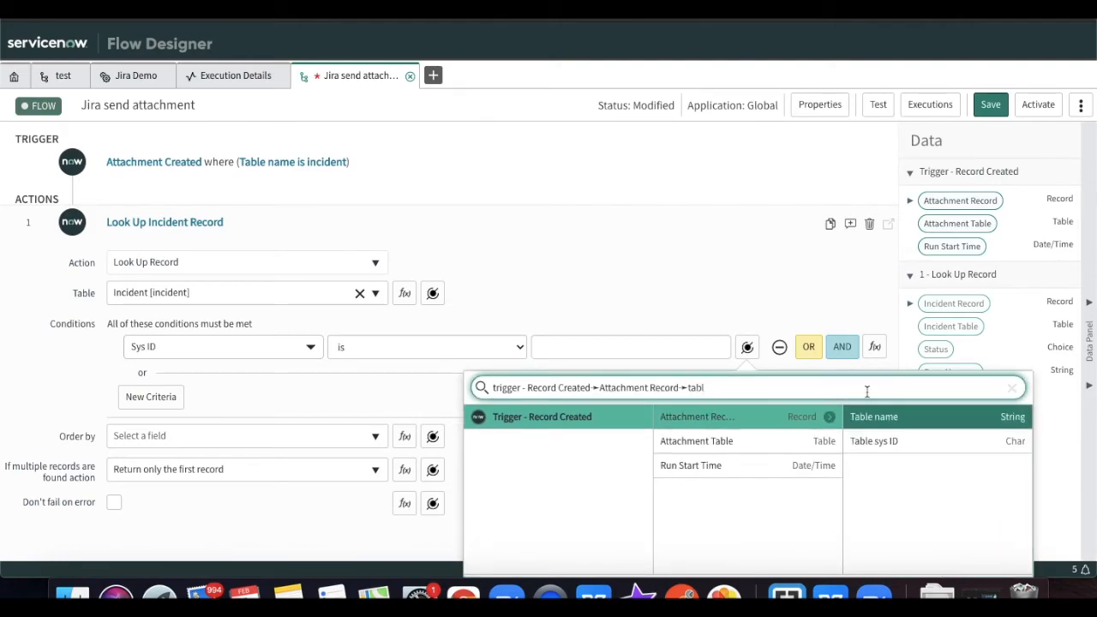
pyautogui.click(899, 441)
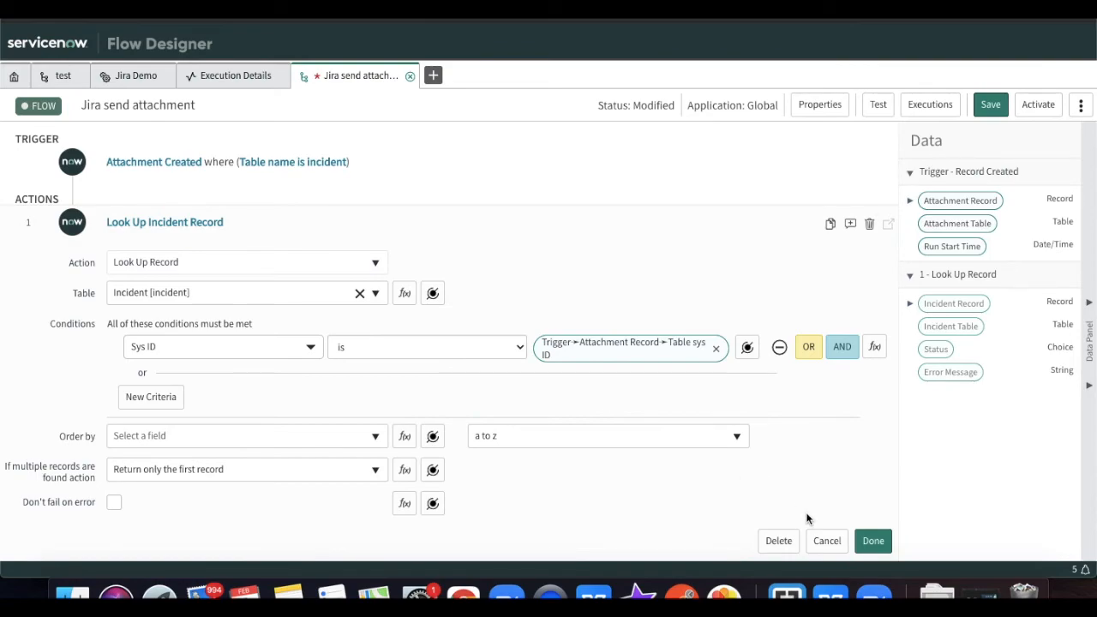
pyautogui.click(871, 541)
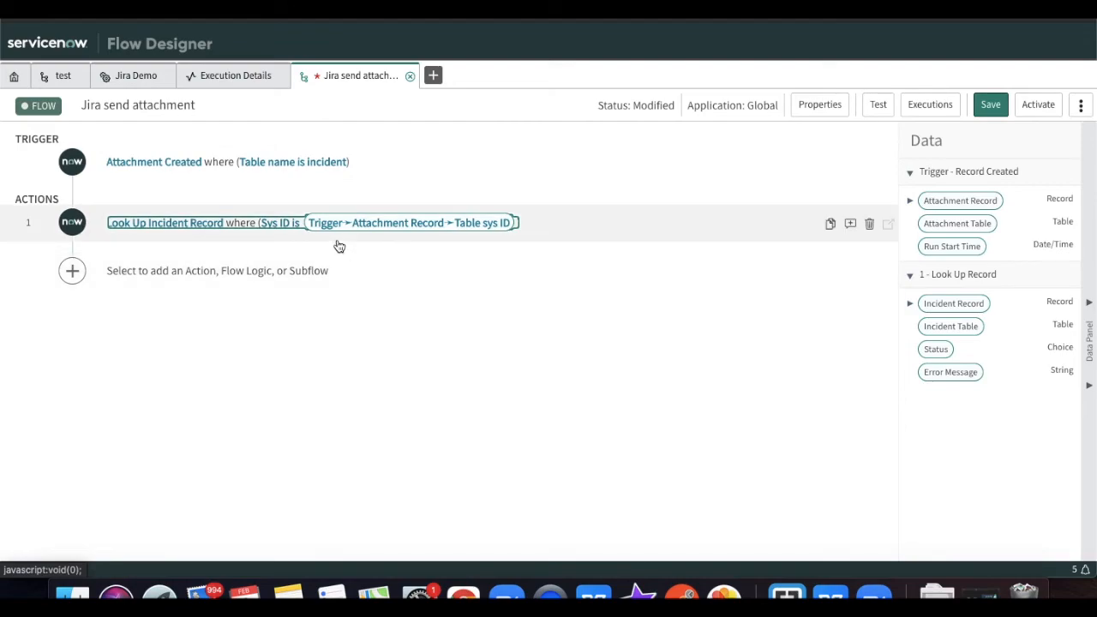
# Add an If flow logic step to the flow after the incident lookup.
pyautogui.click(72, 271)
pyautogui.click(150, 277)
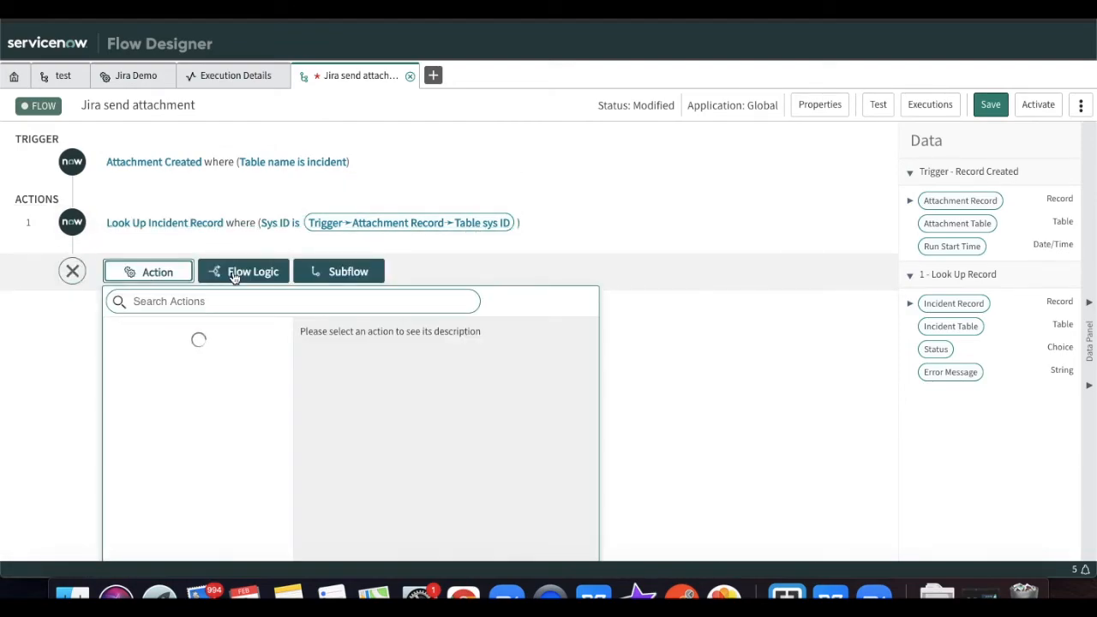
pyautogui.click(234, 273)
pyautogui.click(235, 299)
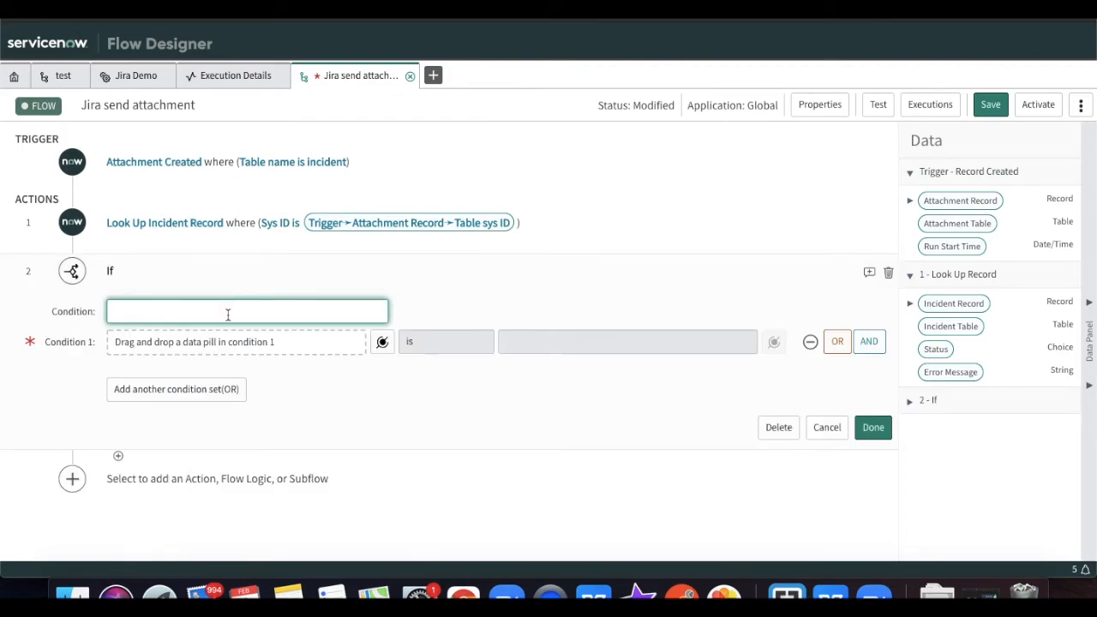
# Set the If step's Condition 1 data pill to Look Up Record→Incident Record→Jira Number.
pyautogui.click(382, 343)
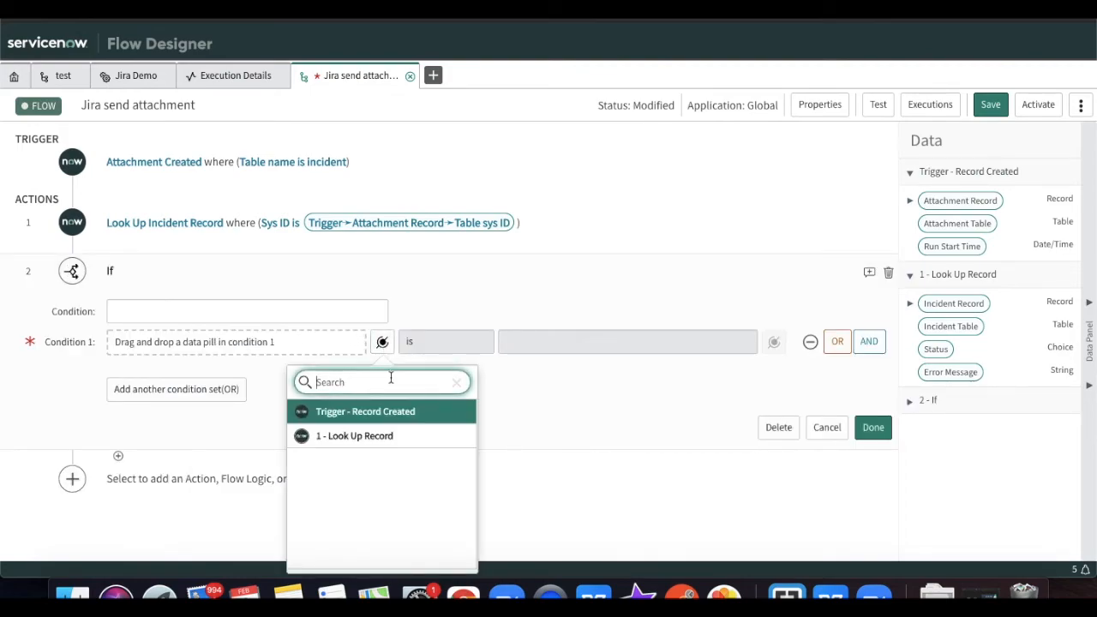
pyautogui.click(360, 438)
pyautogui.click(559, 415)
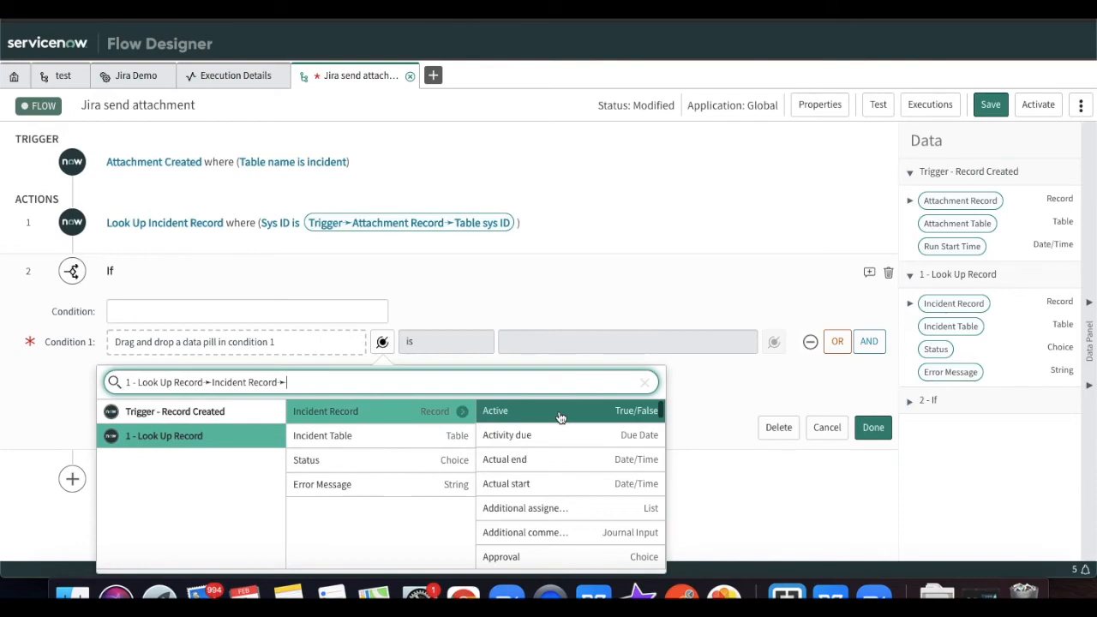
pyautogui.write('jir')
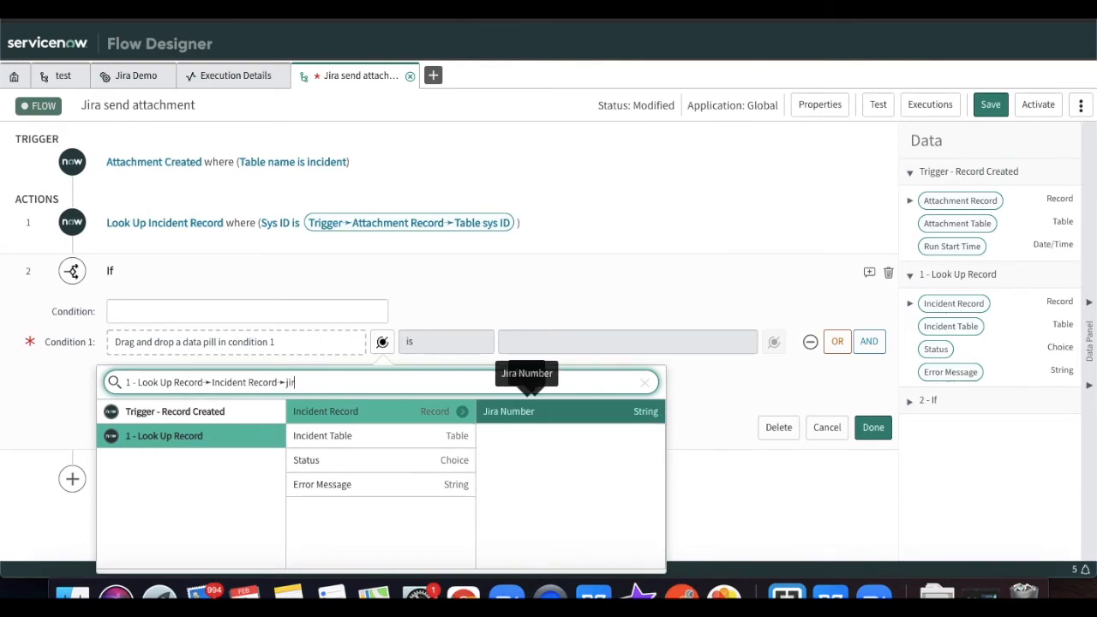
pyautogui.click(596, 413)
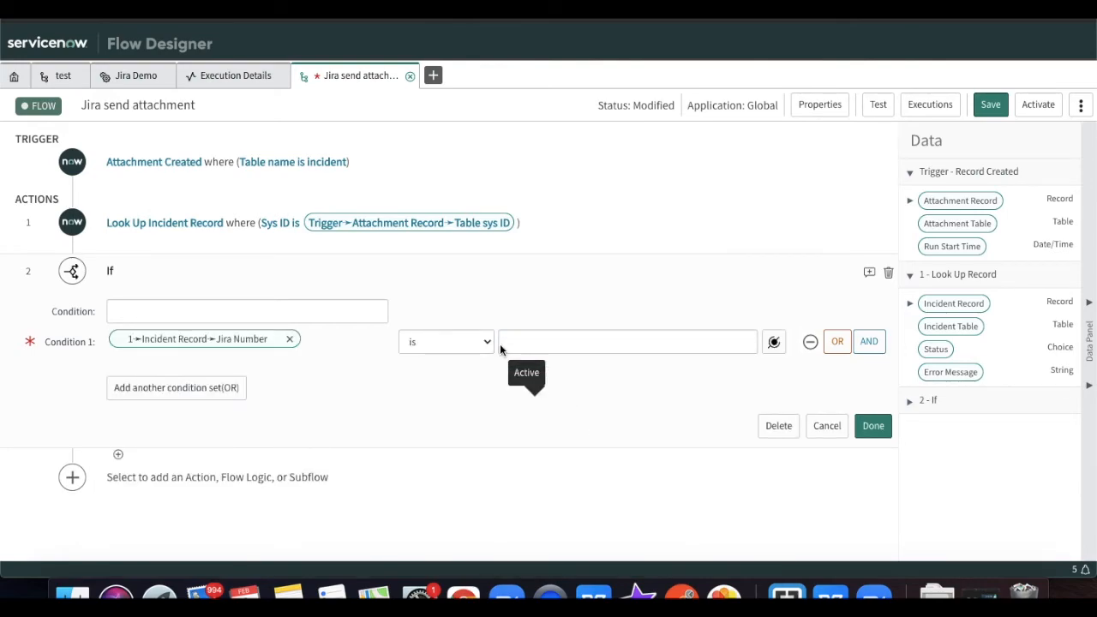
# Complete the If condition with the operator contains and the value SNOW, and finish the If step.
pyautogui.click(471, 345)
pyautogui.click(425, 370)
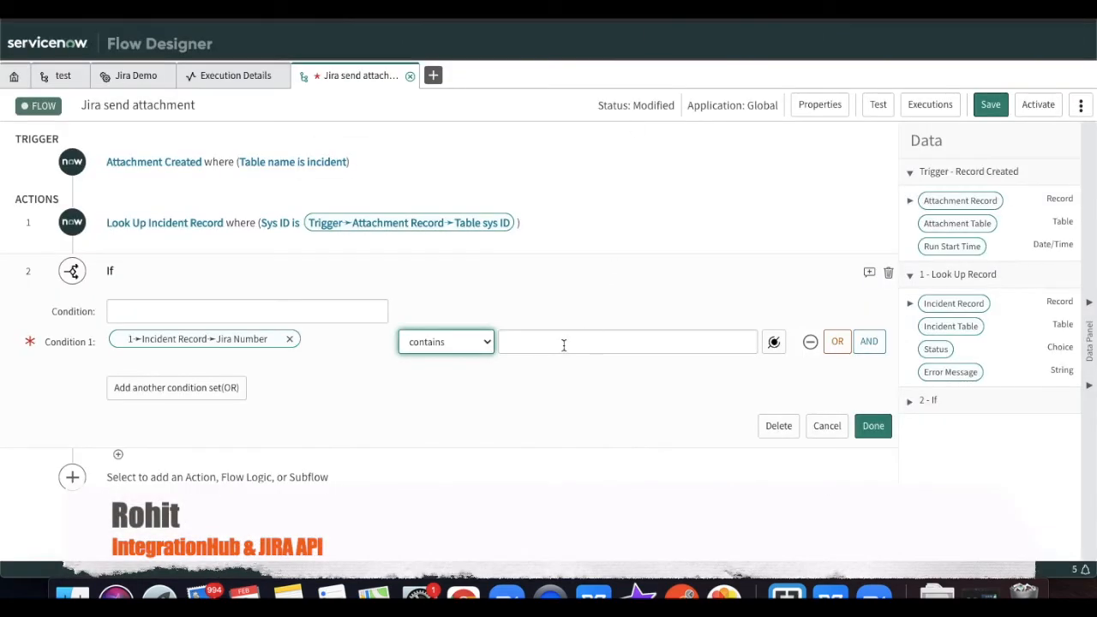
pyautogui.click(564, 345)
pyautogui.write('SNOW')
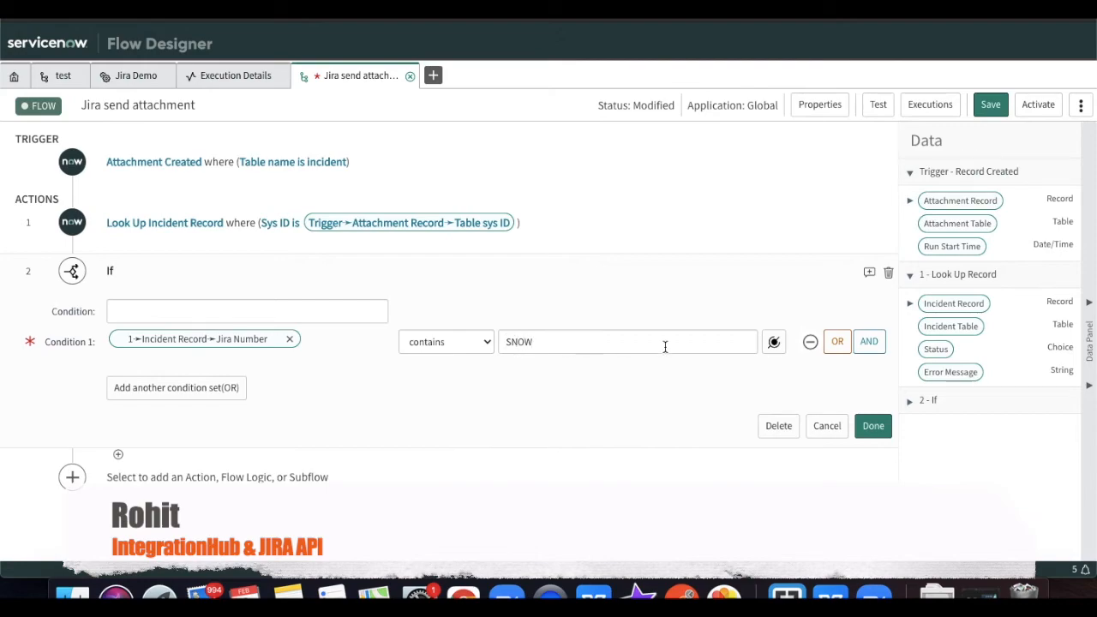
pyautogui.click(874, 426)
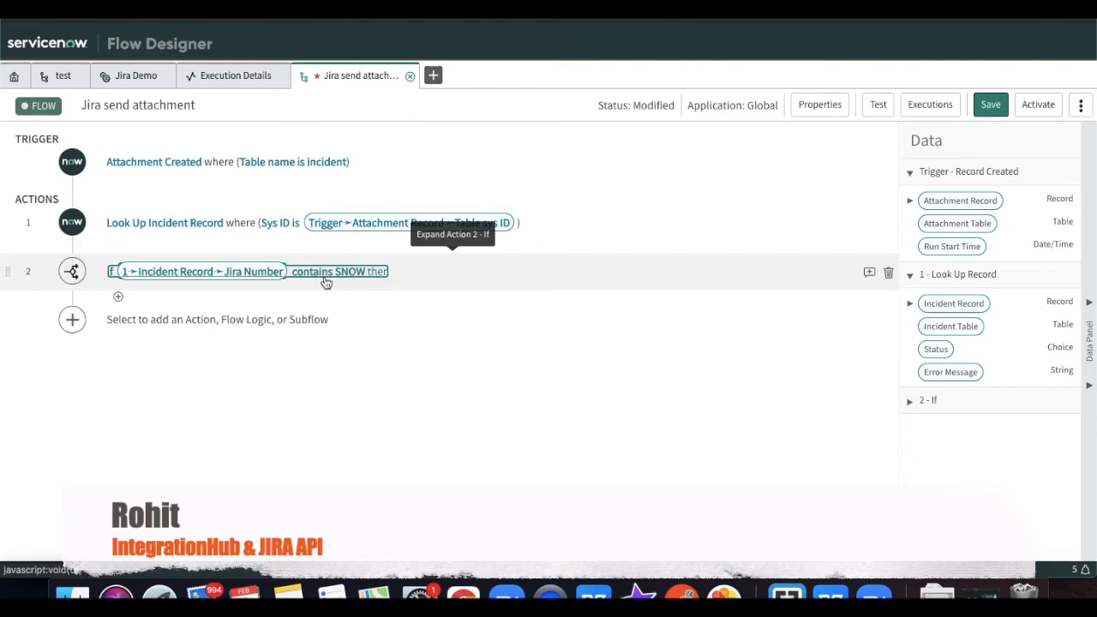
# Add the Jira Demo action inside the If branch.
pyautogui.click(117, 297)
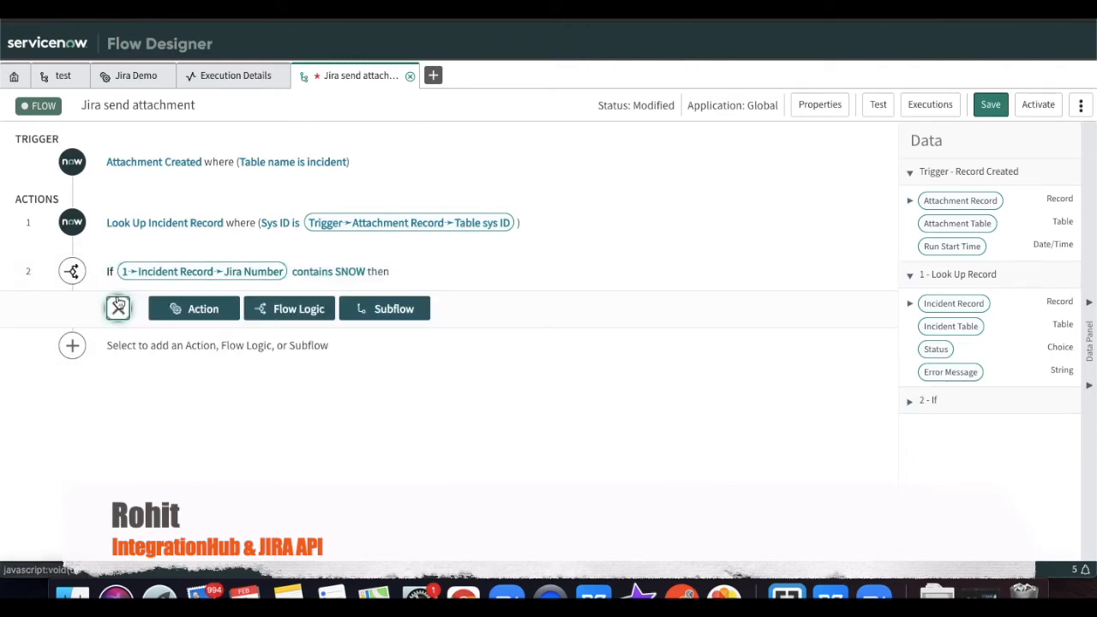
pyautogui.click(181, 311)
pyautogui.write('jira de')
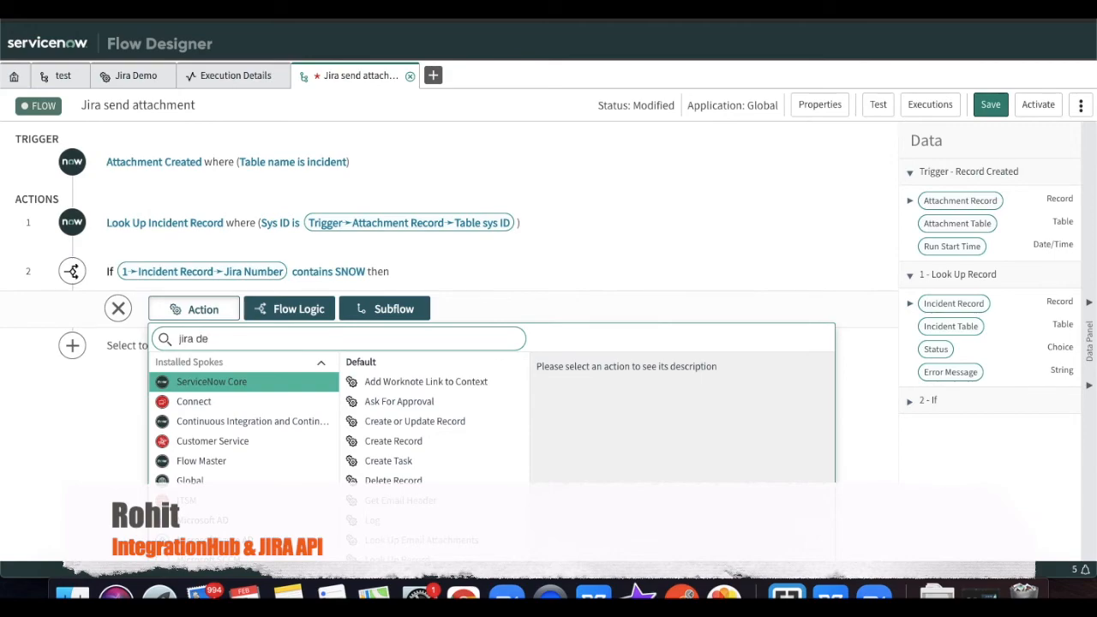
pyautogui.click(385, 384)
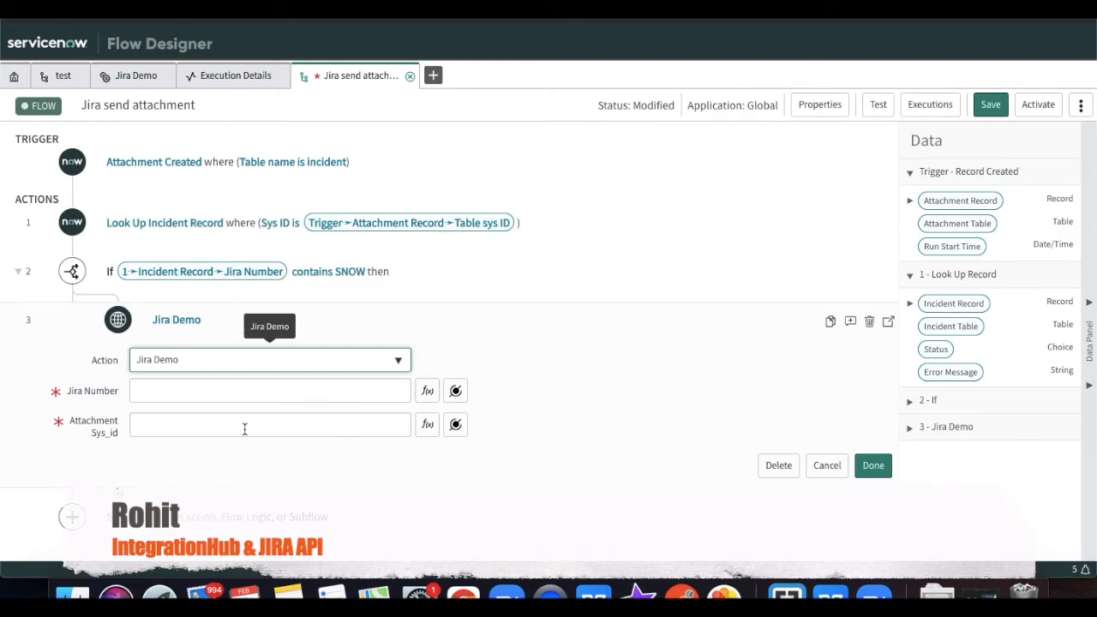
# Map the Jira Demo action's Jira Number input to Look Up Record→Incident Record→Jira Number.
pyautogui.click(456, 391)
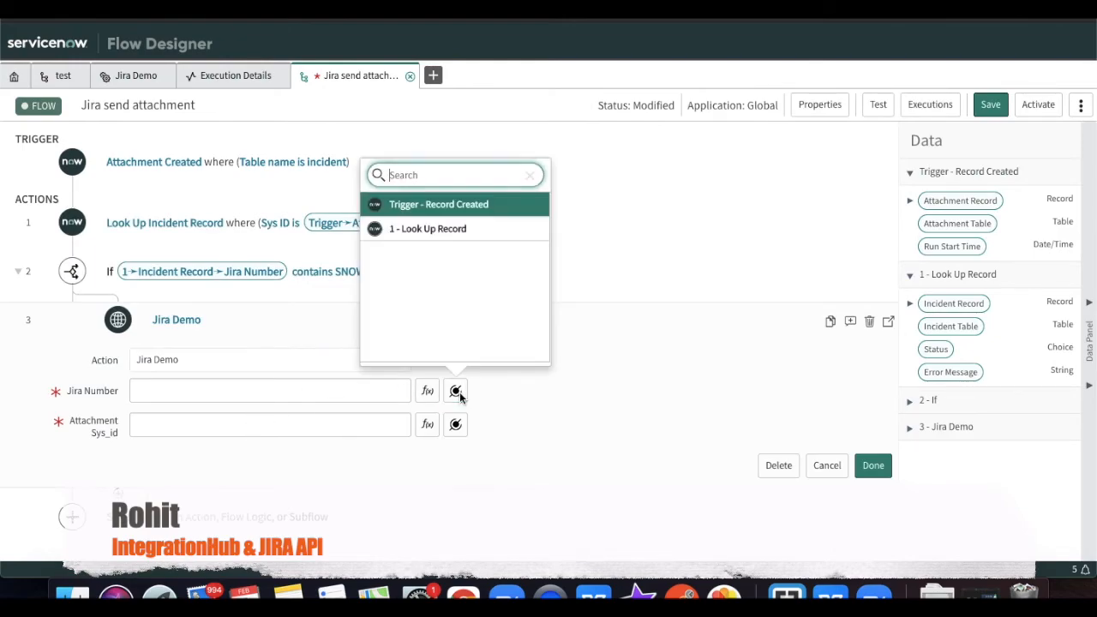
pyautogui.click(463, 230)
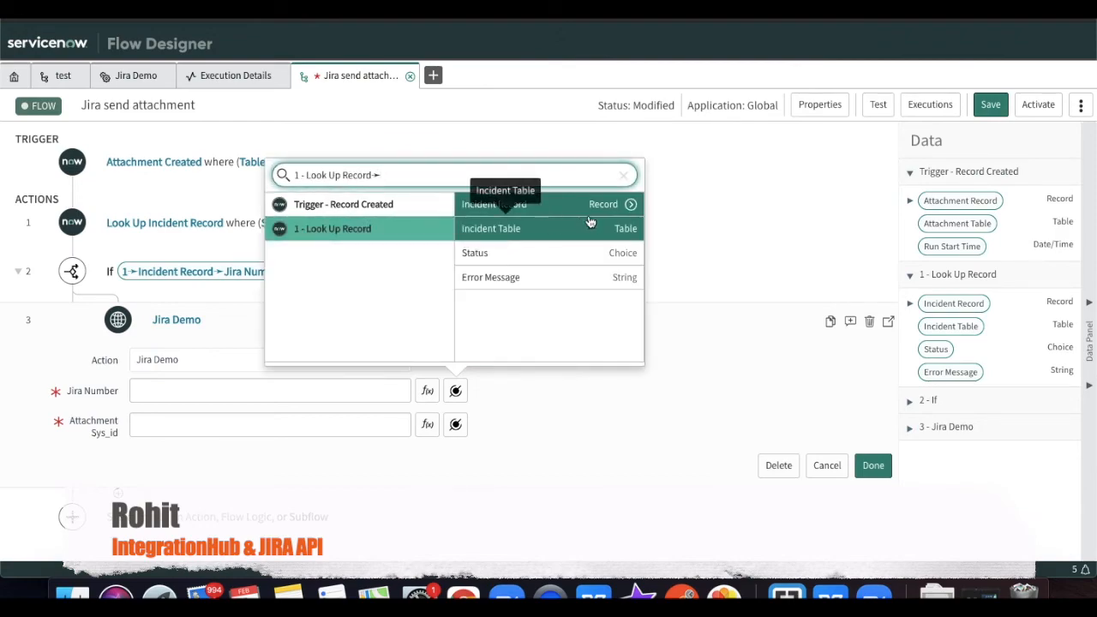
pyautogui.click(632, 206)
pyautogui.write('jira')
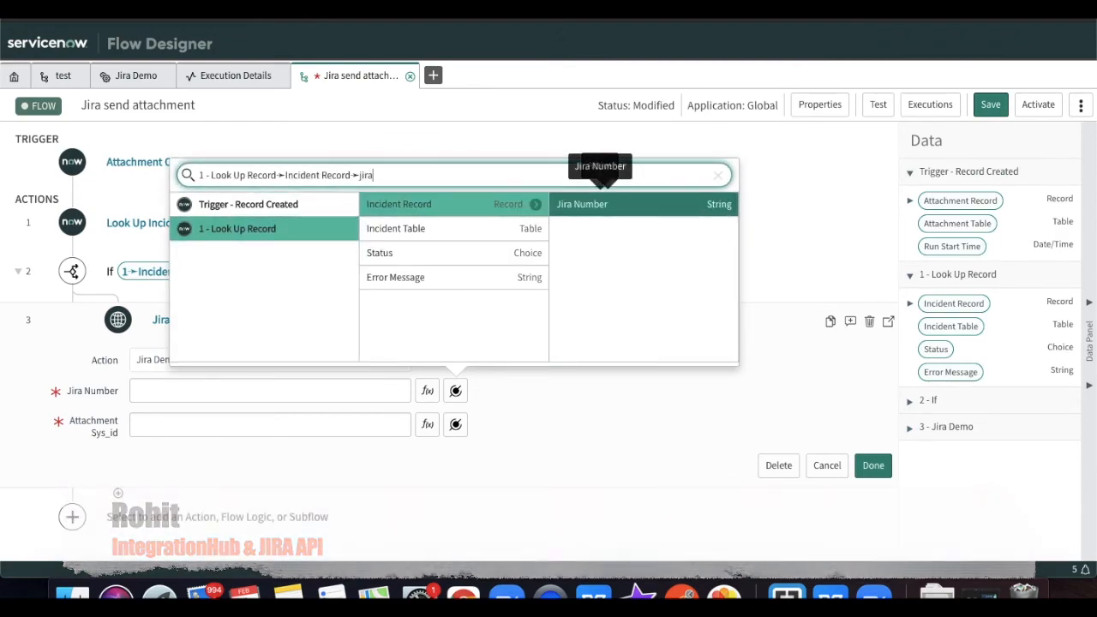
pyautogui.click(659, 205)
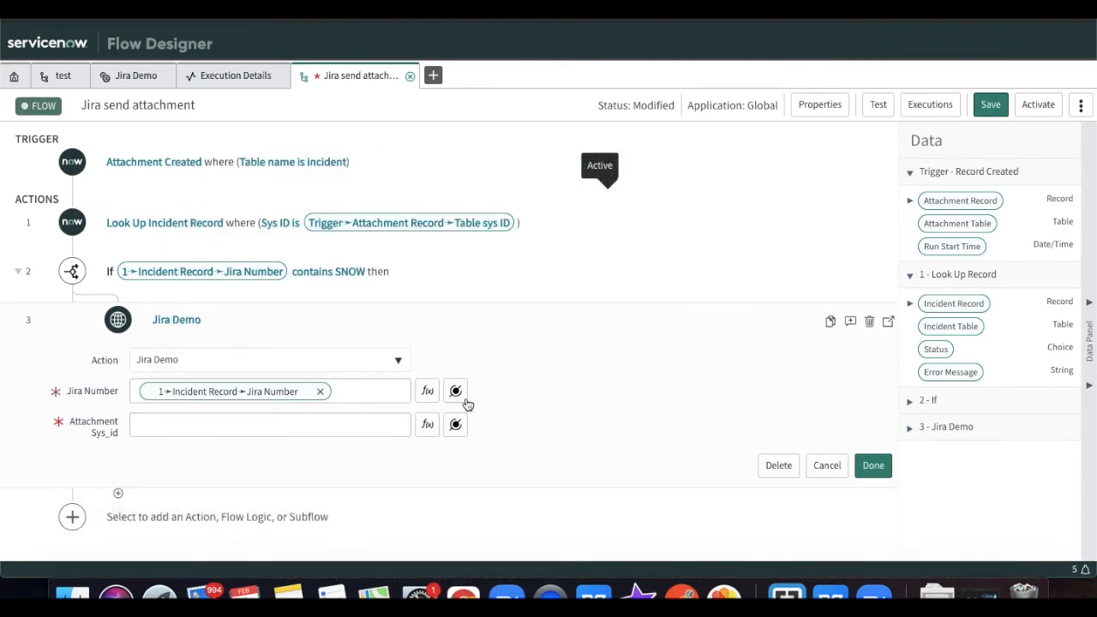
# Map the Attachment Sys_id input to Trigger→Attachment Record→Sys ID and finish the Jira Demo action.
pyautogui.click(455, 424)
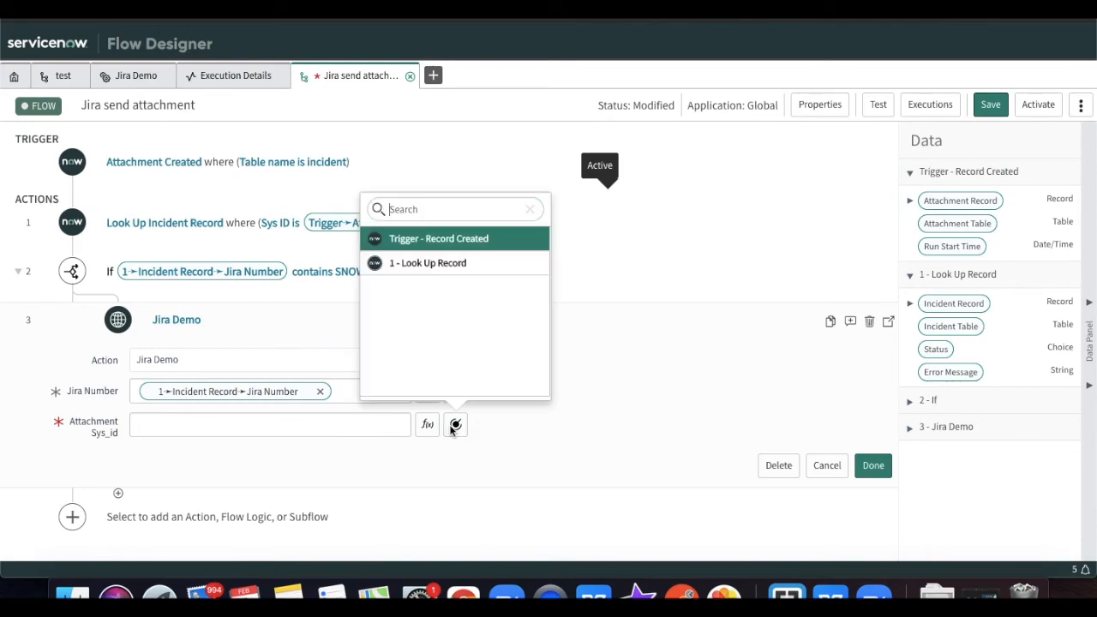
pyautogui.click(461, 249)
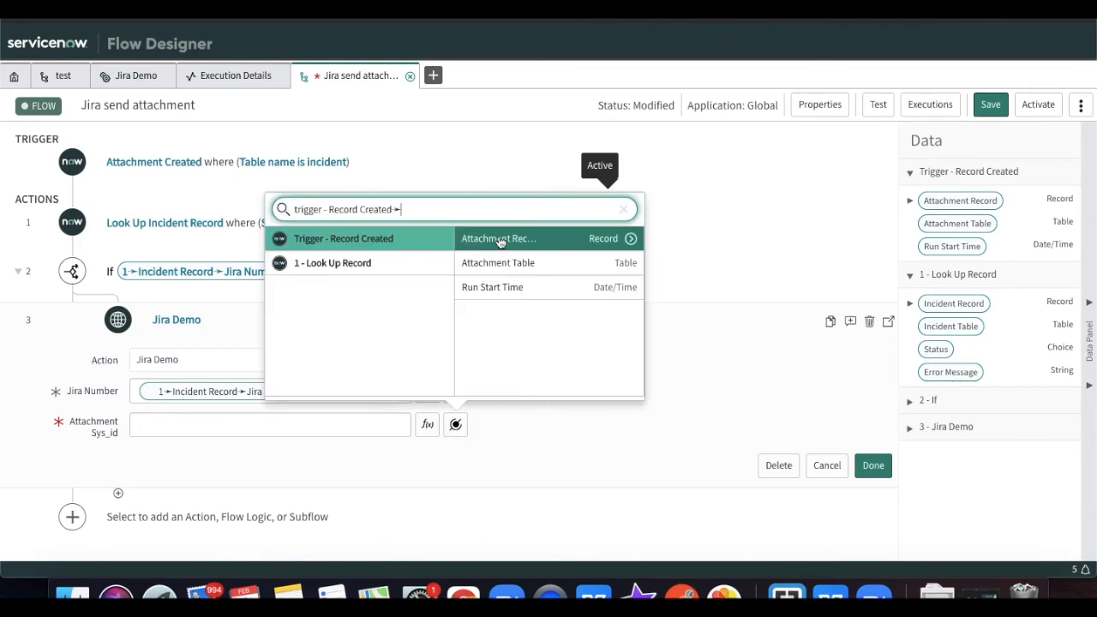
pyautogui.click(632, 238)
pyautogui.write('sys')
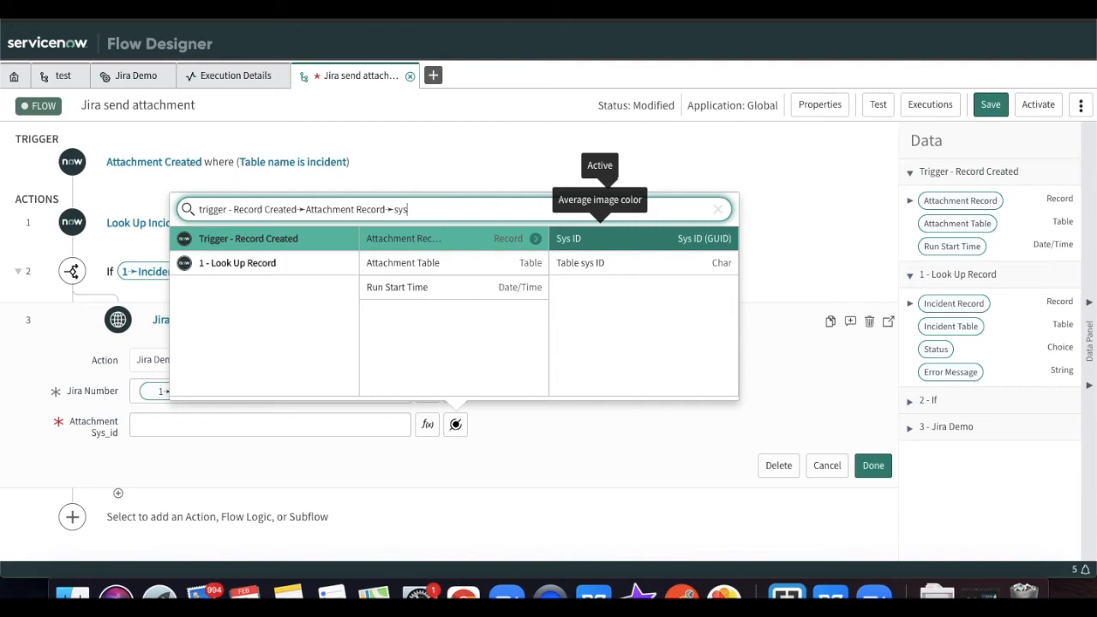
pyautogui.click(592, 244)
pyautogui.click(871, 467)
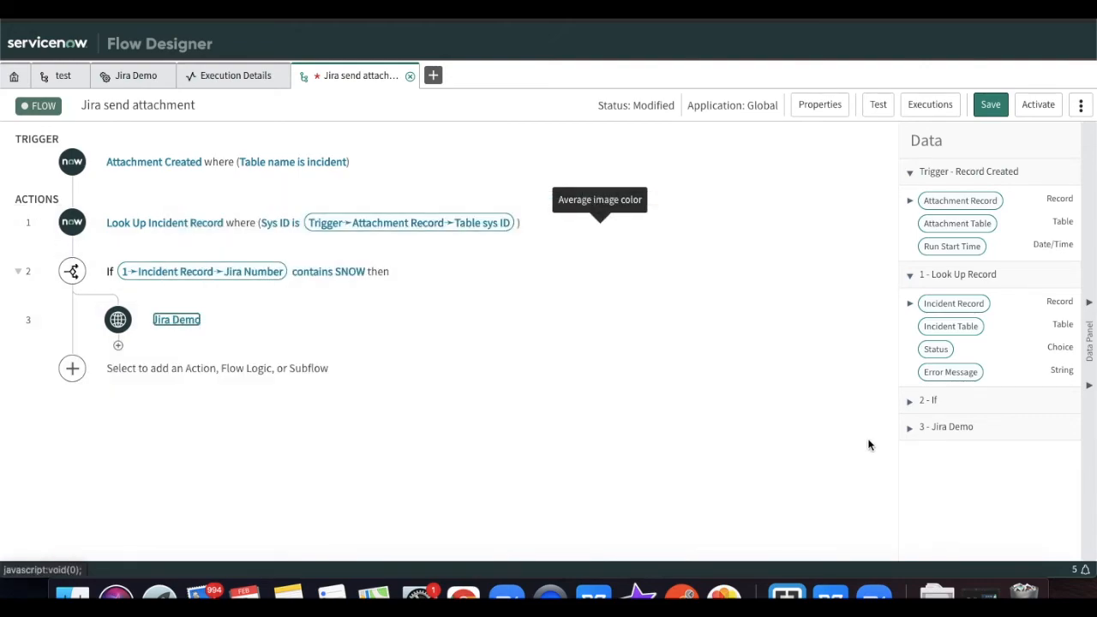
# Save the Jira send attachment flow and activate it.
pyautogui.click(992, 104)
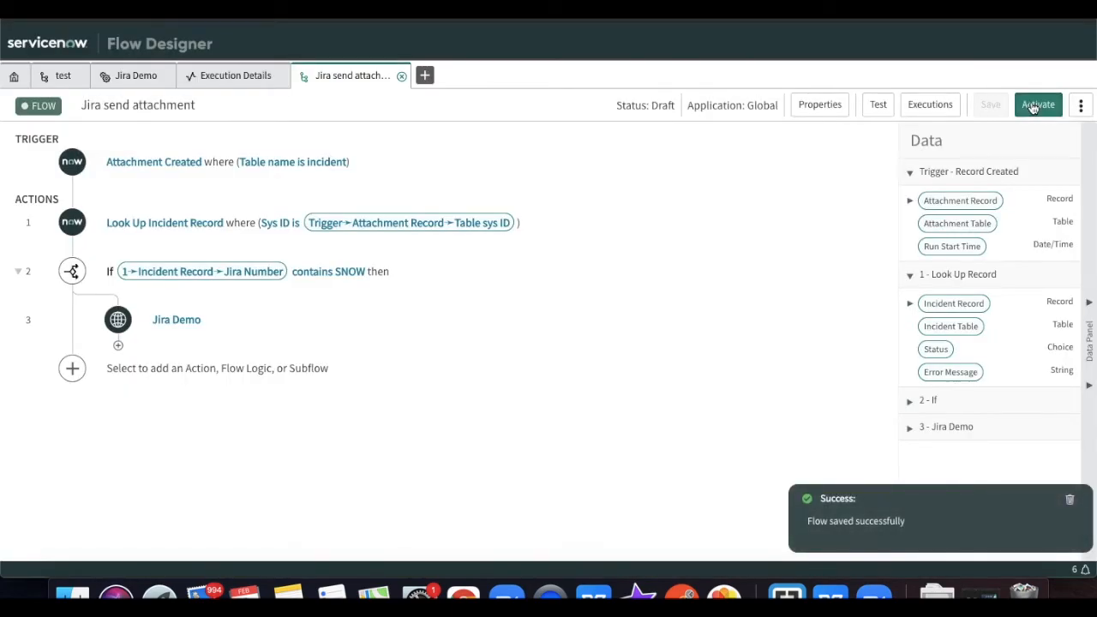
pyautogui.click(1034, 106)
pyautogui.click(631, 171)
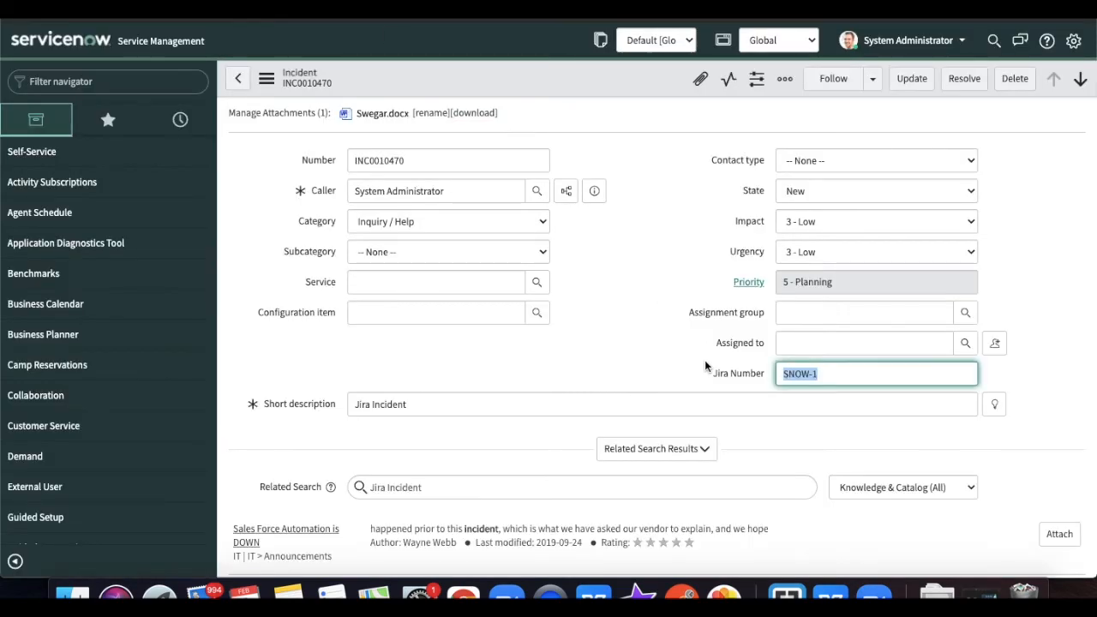
# Check the Jira Number on the Jira Incident record and attach Agent Workplace.docx to that incident.
pyautogui.click(821, 378)
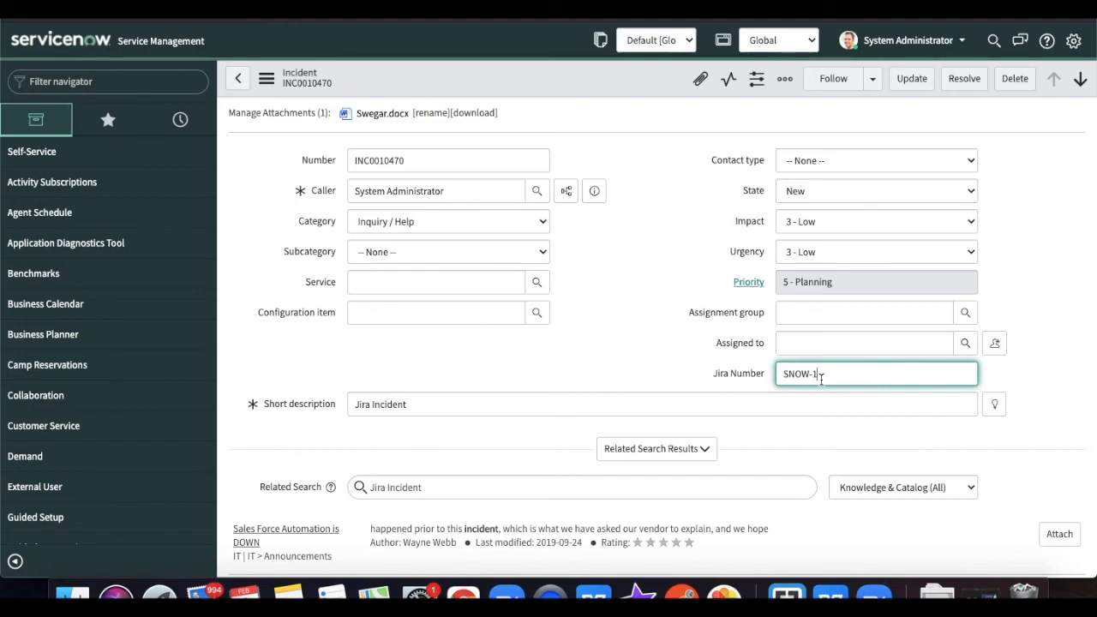
pyautogui.moveTo(821, 380); pyautogui.dragTo(778, 373)
pyautogui.click(701, 86)
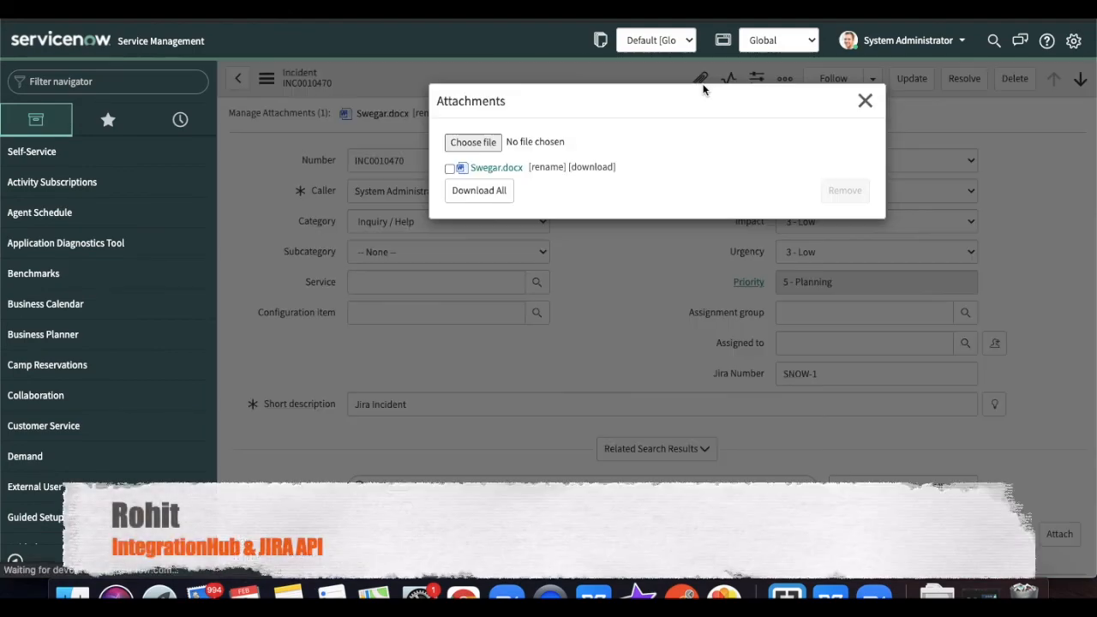
pyautogui.click(481, 153)
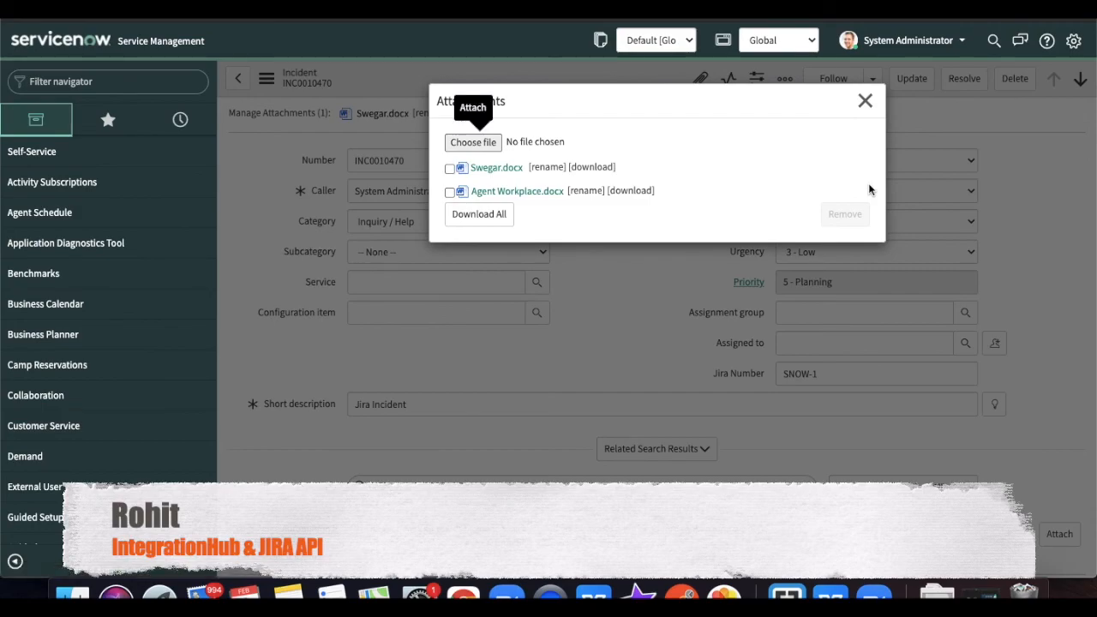
pyautogui.click(866, 102)
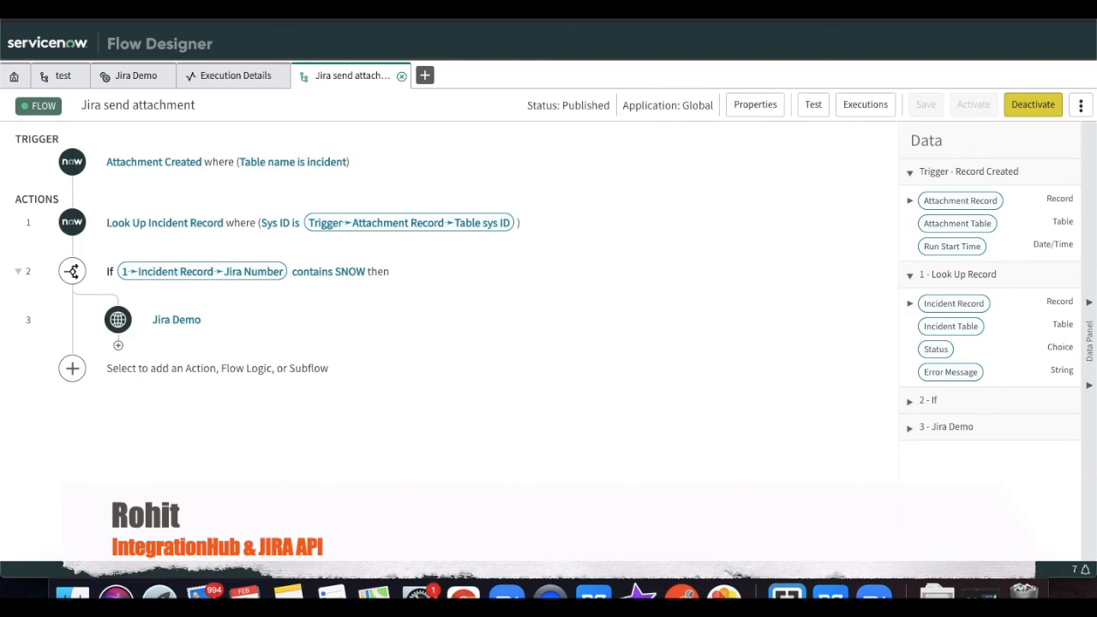
# Open the Jira Demo action to review its REST step configuration.
pyautogui.click(132, 79)
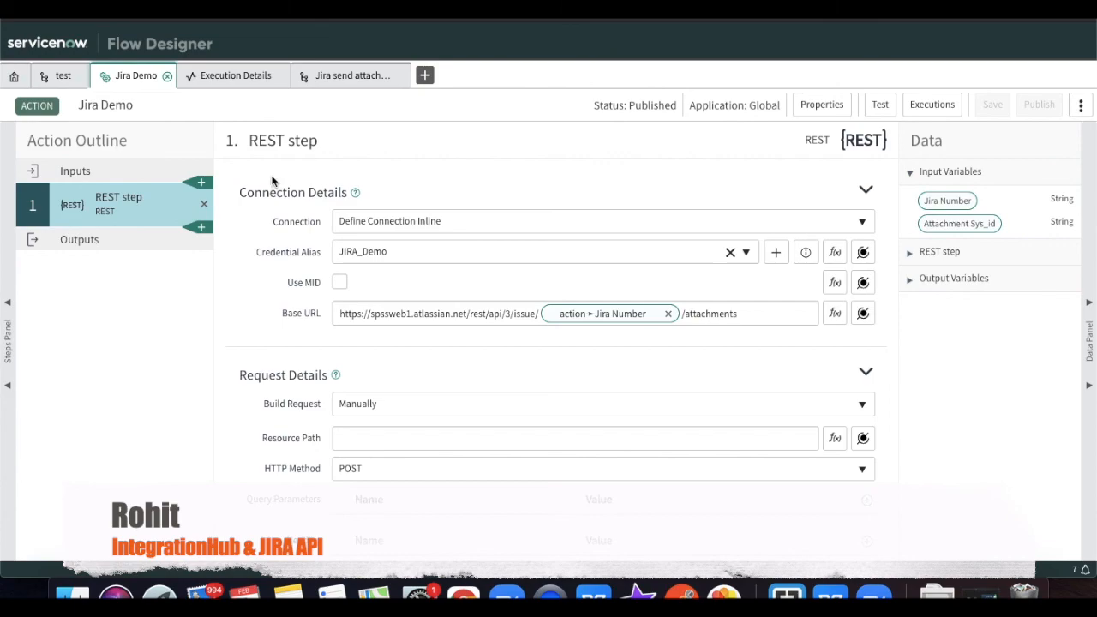